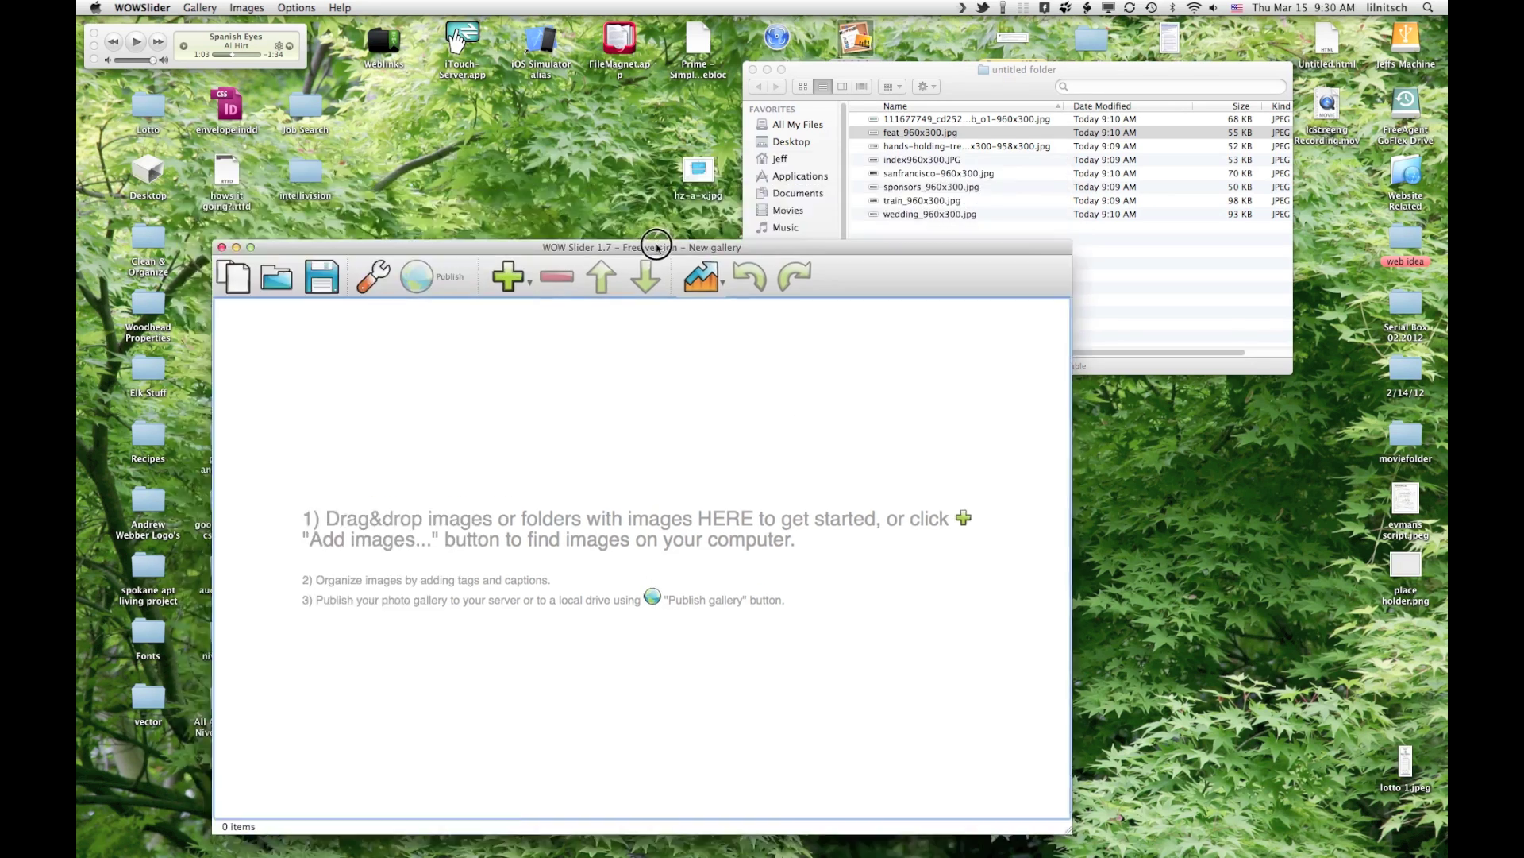
- Add all eight 960x300 photos from the untitled folder into the WOWSlider gallery
drag(658, 169, 658, 221)
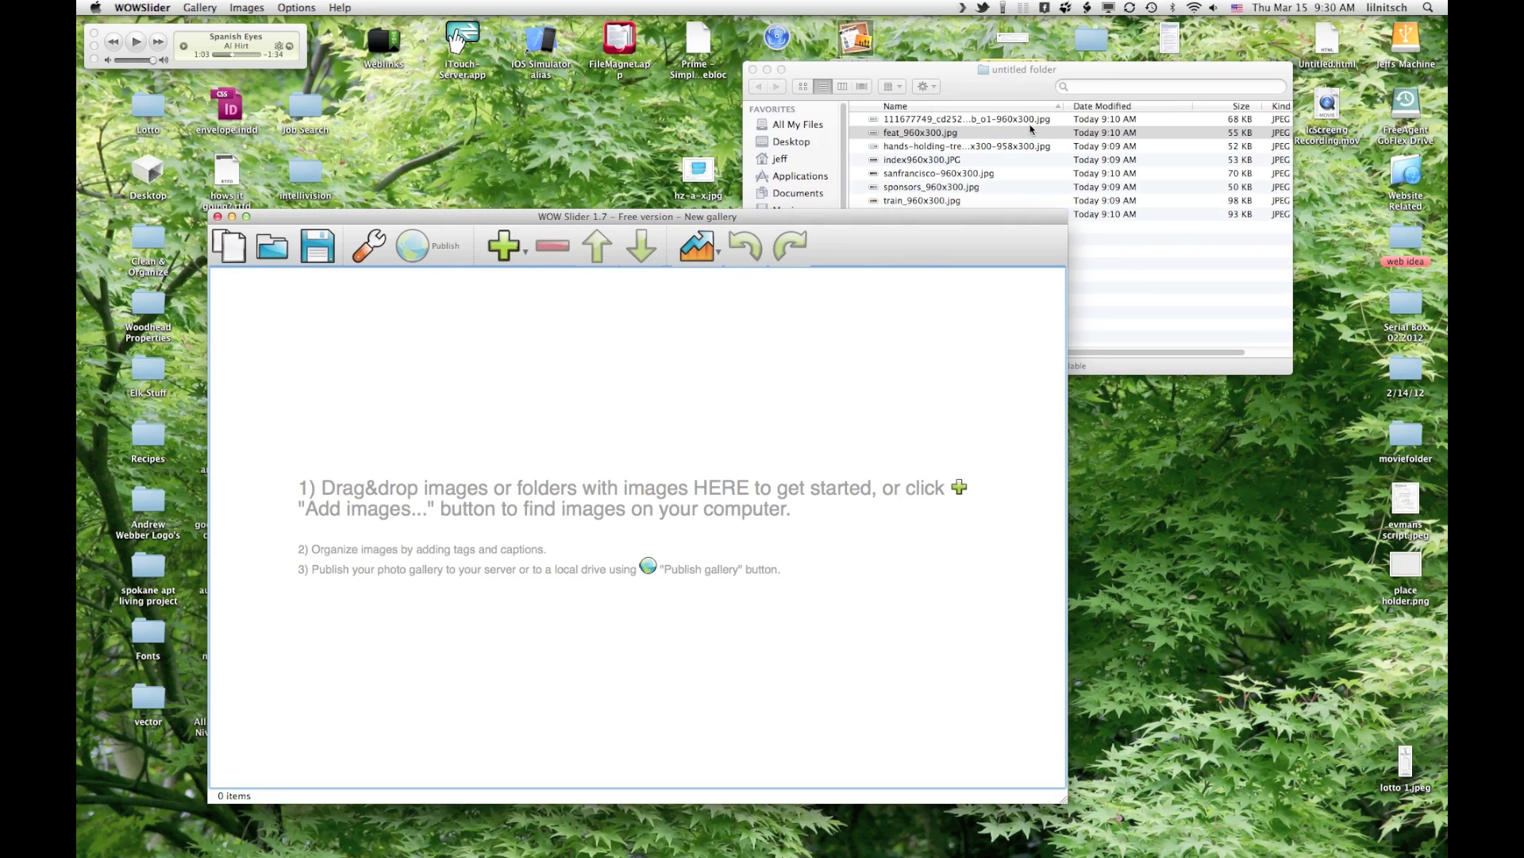
click(1002, 98)
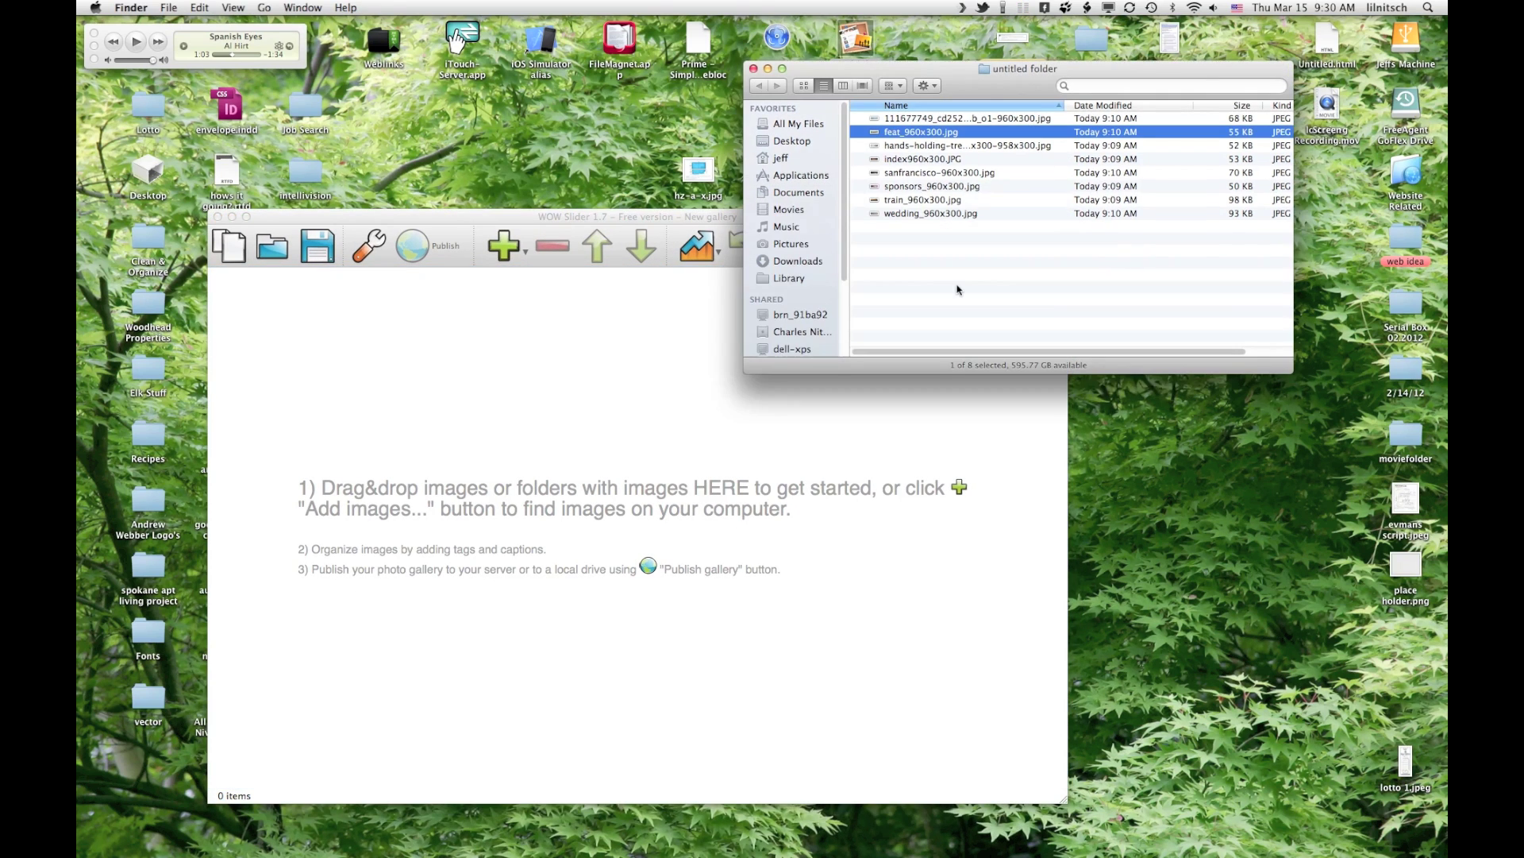
key(super+a)
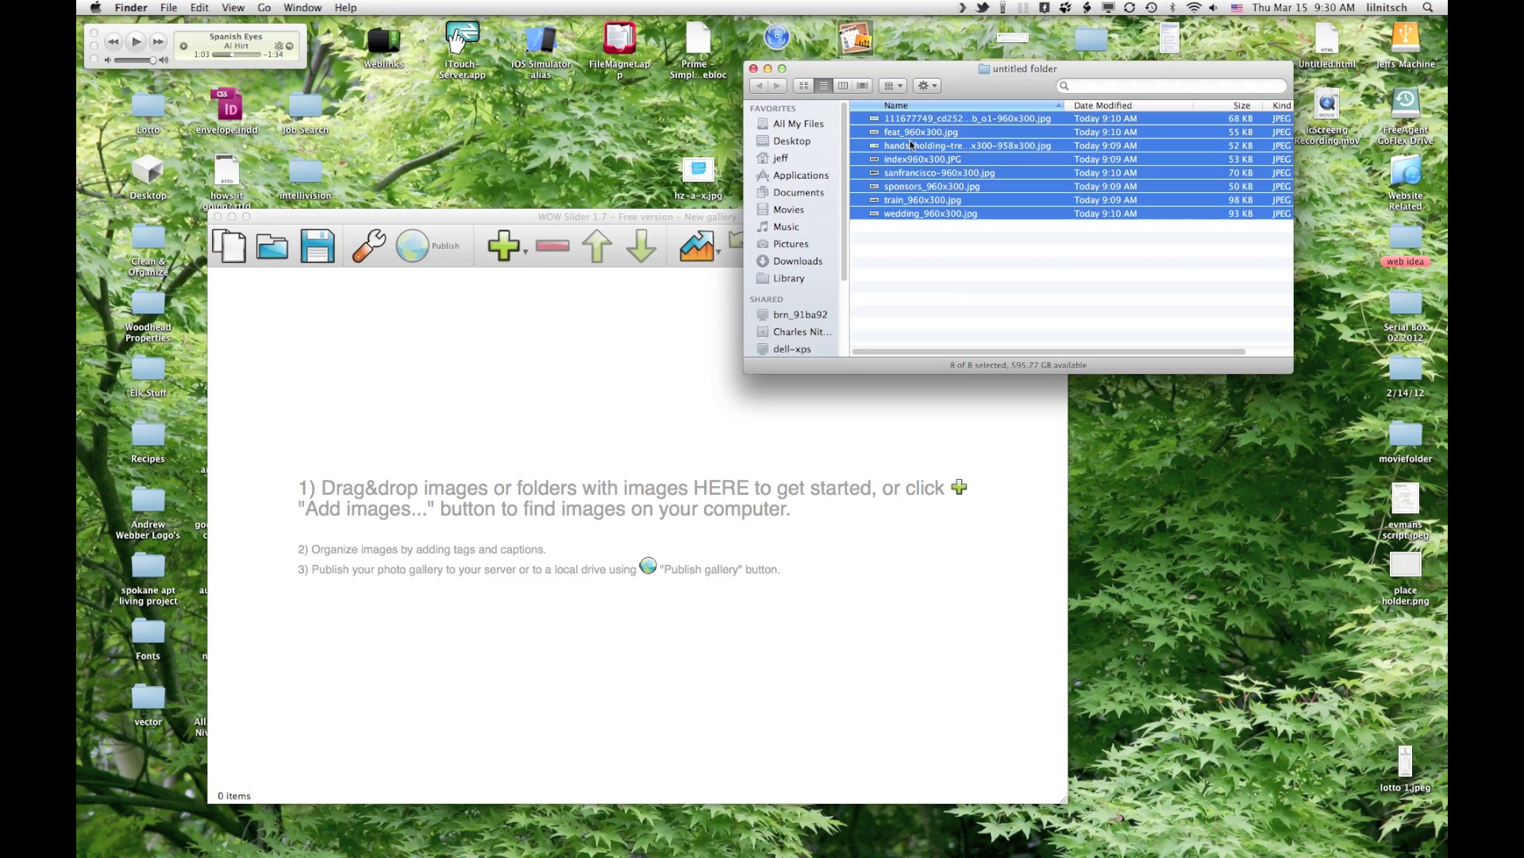
drag(911, 131, 731, 499)
click(961, 546)
text(demoslider)
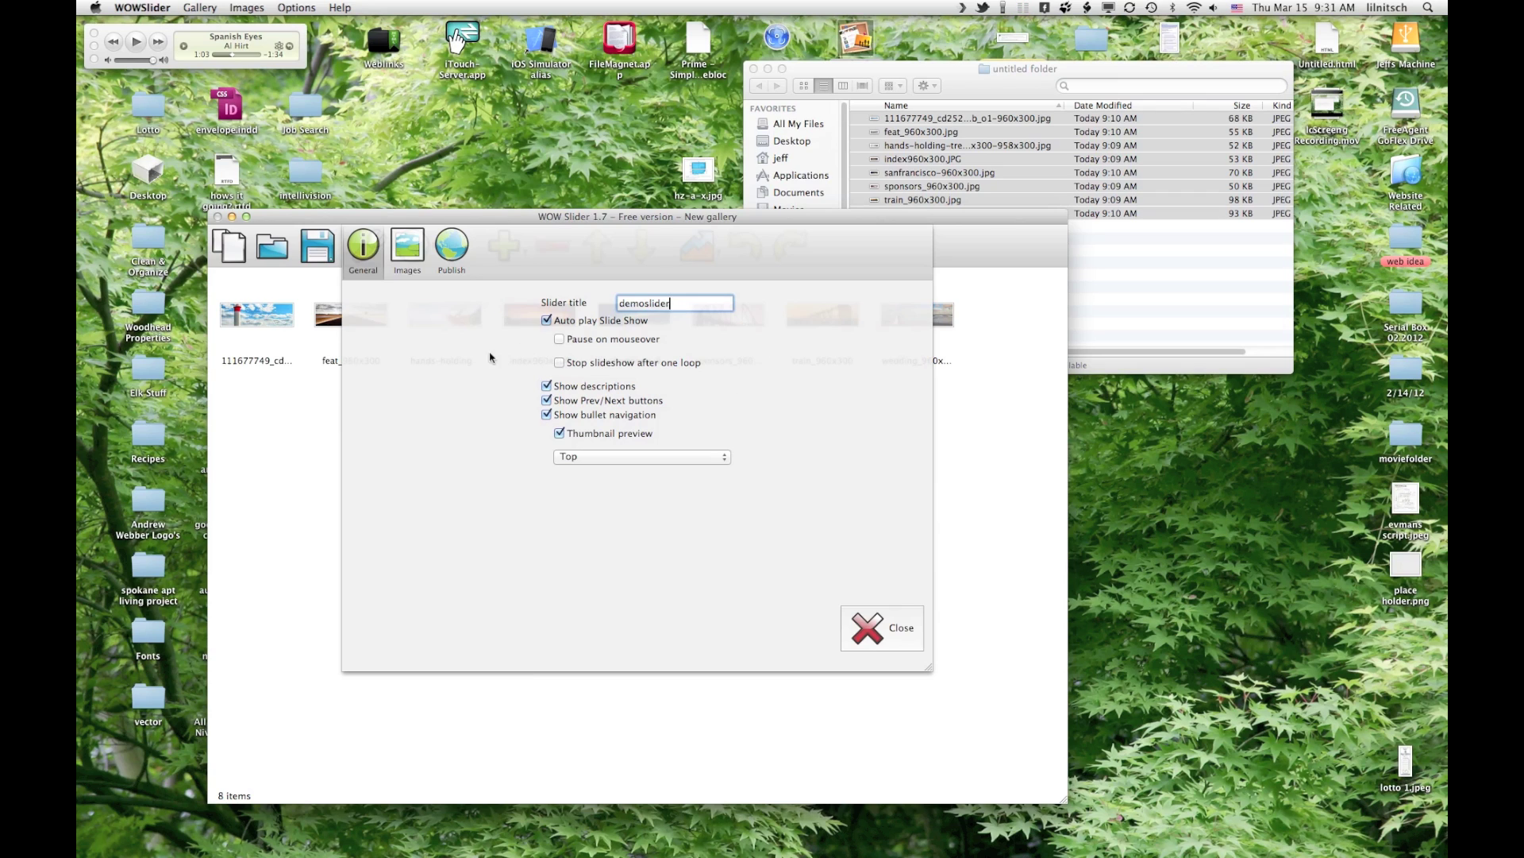
- Move from the demoslider General settings to the Images tab
click(411, 270)
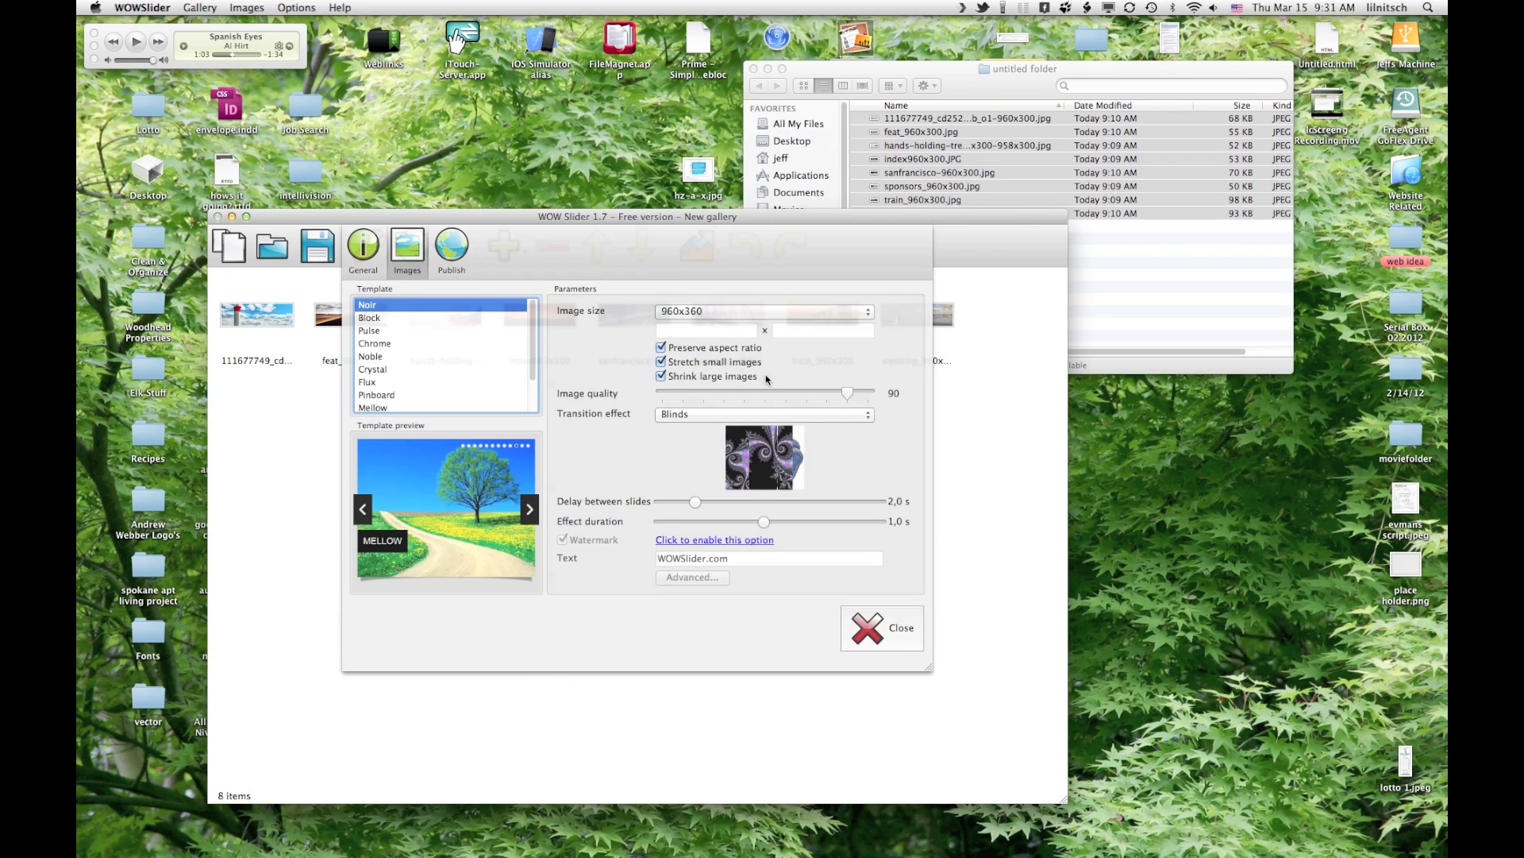
- Set the image size to 960x300 and the transition effect to Basic
click(806, 311)
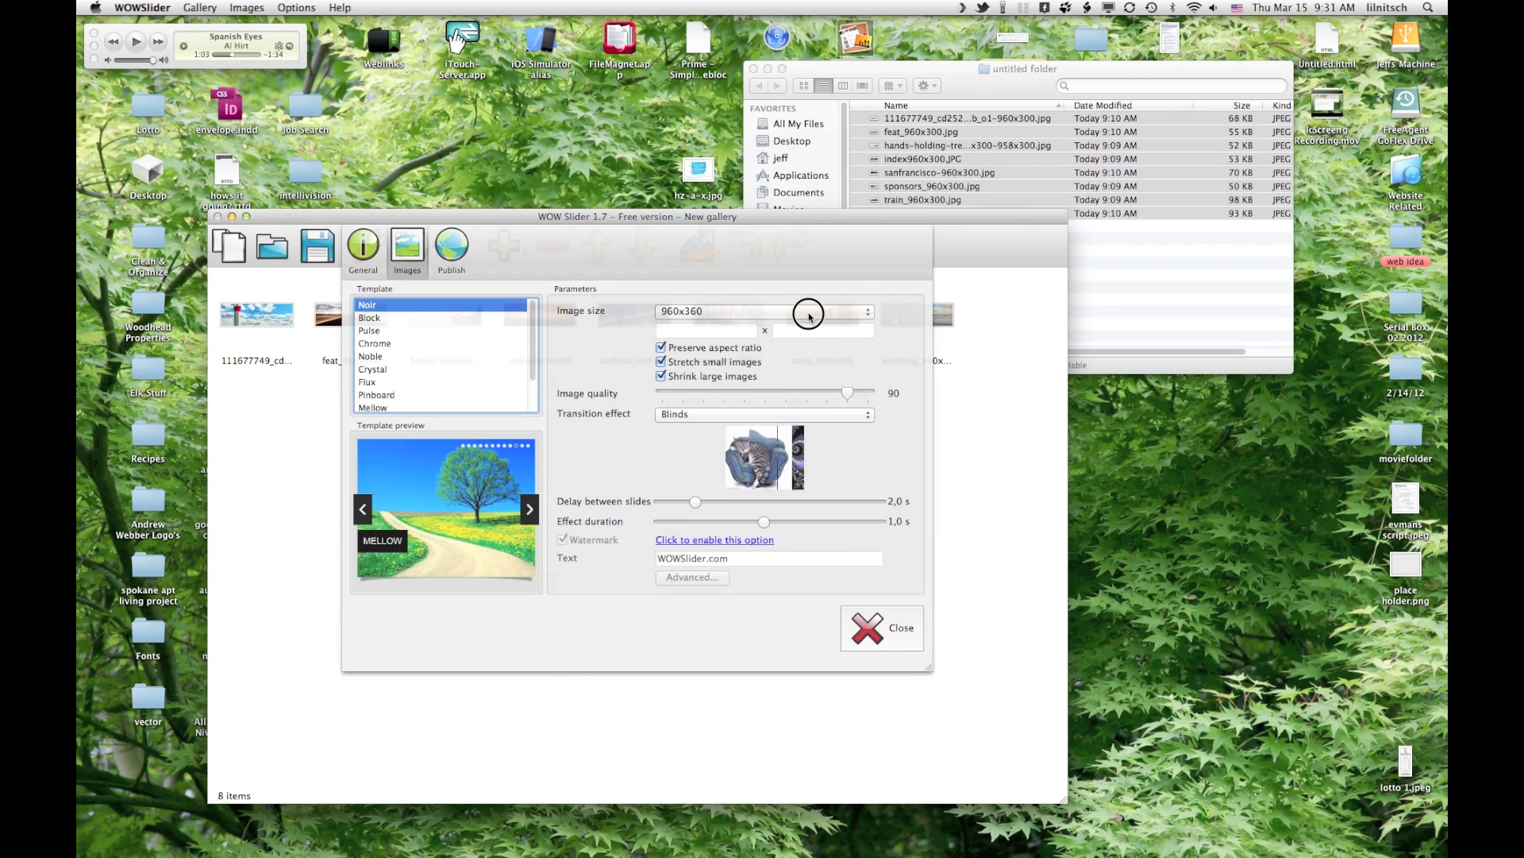
click(802, 326)
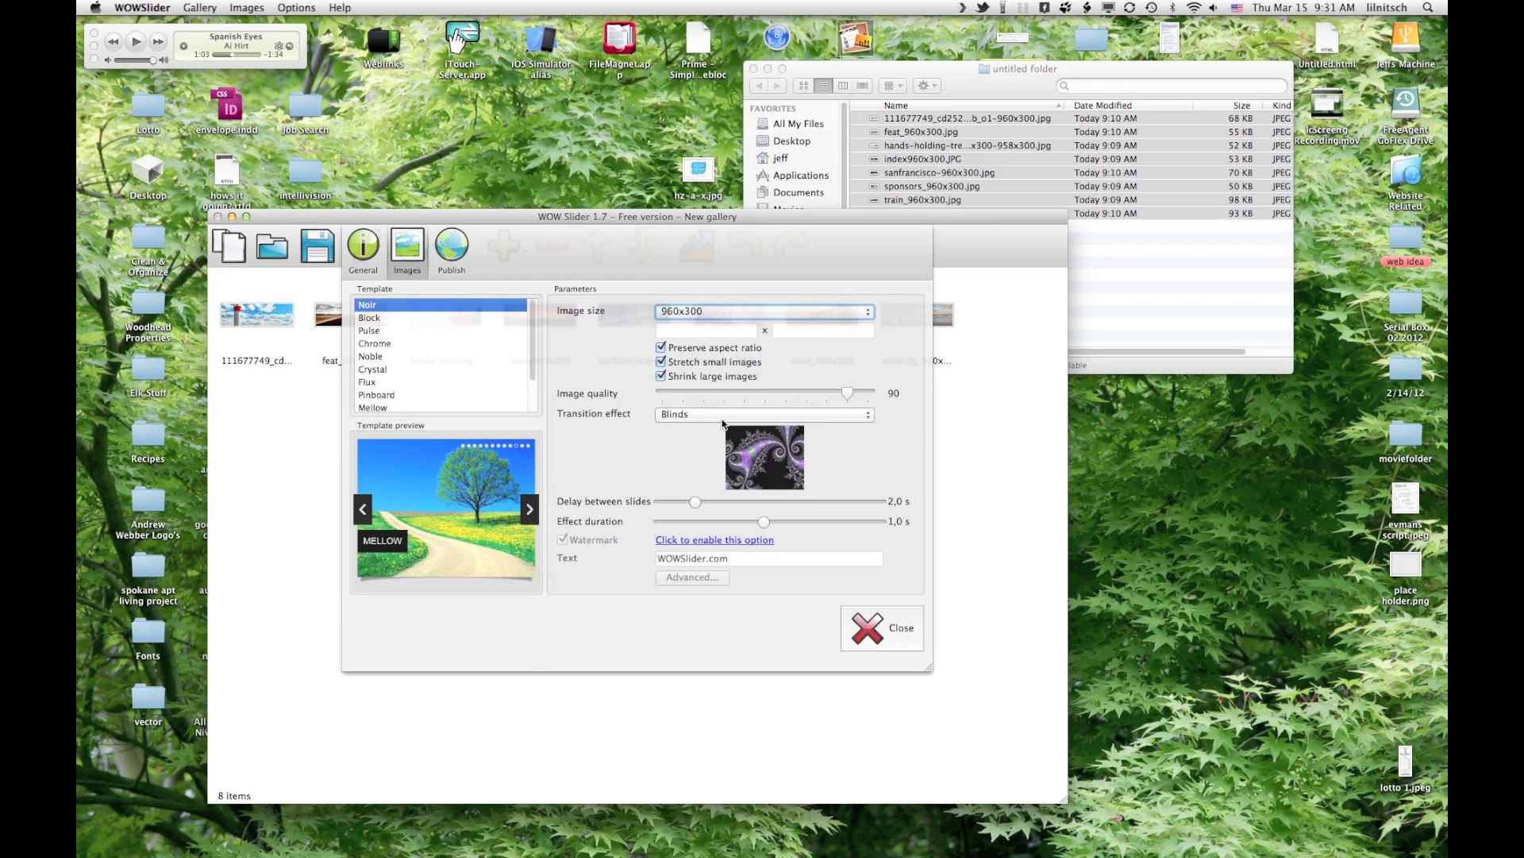
click(843, 416)
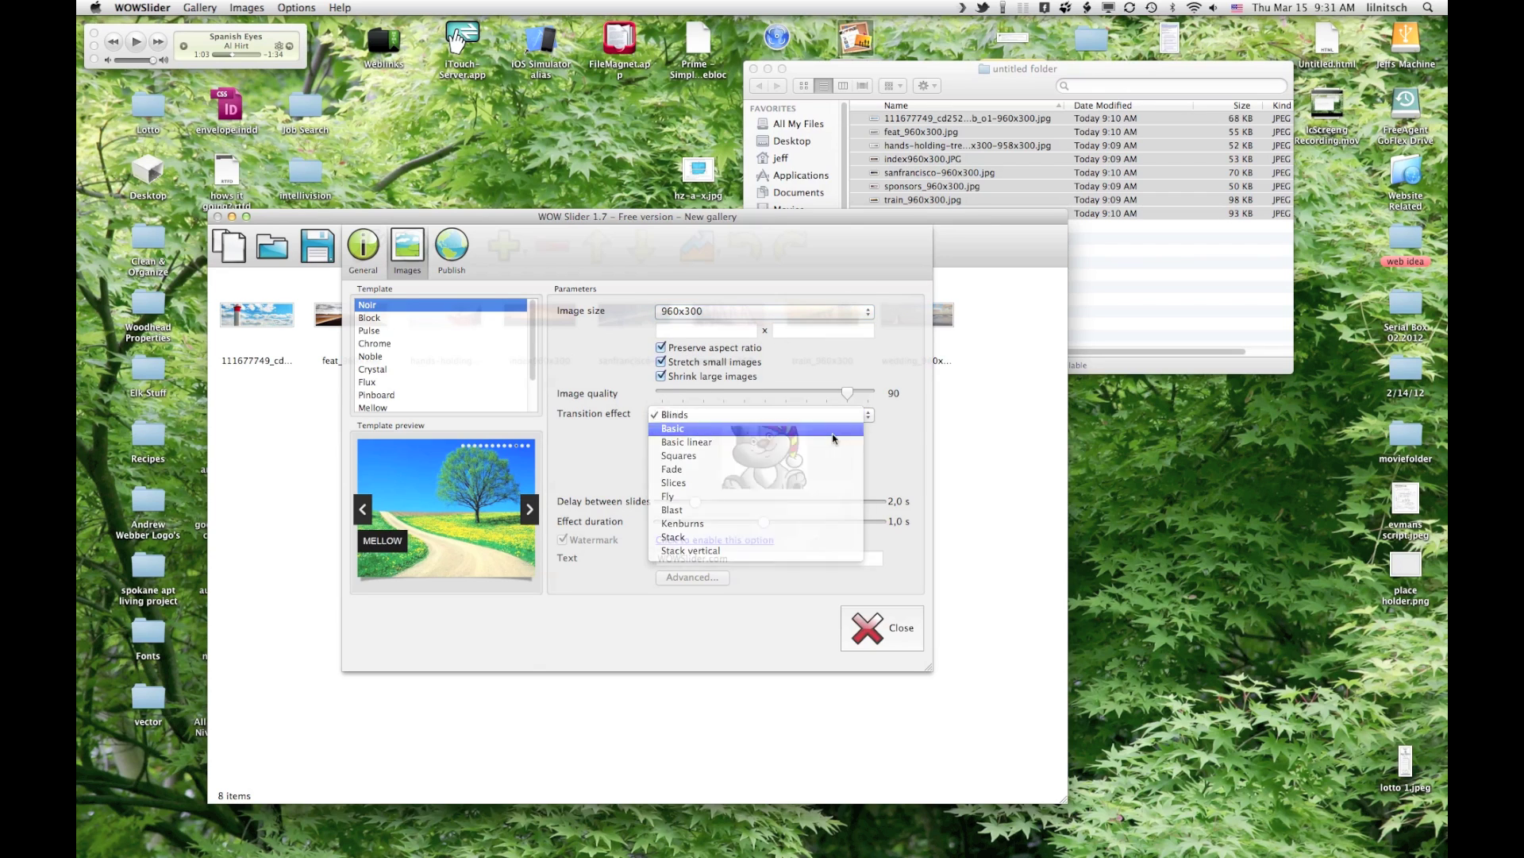
click(833, 437)
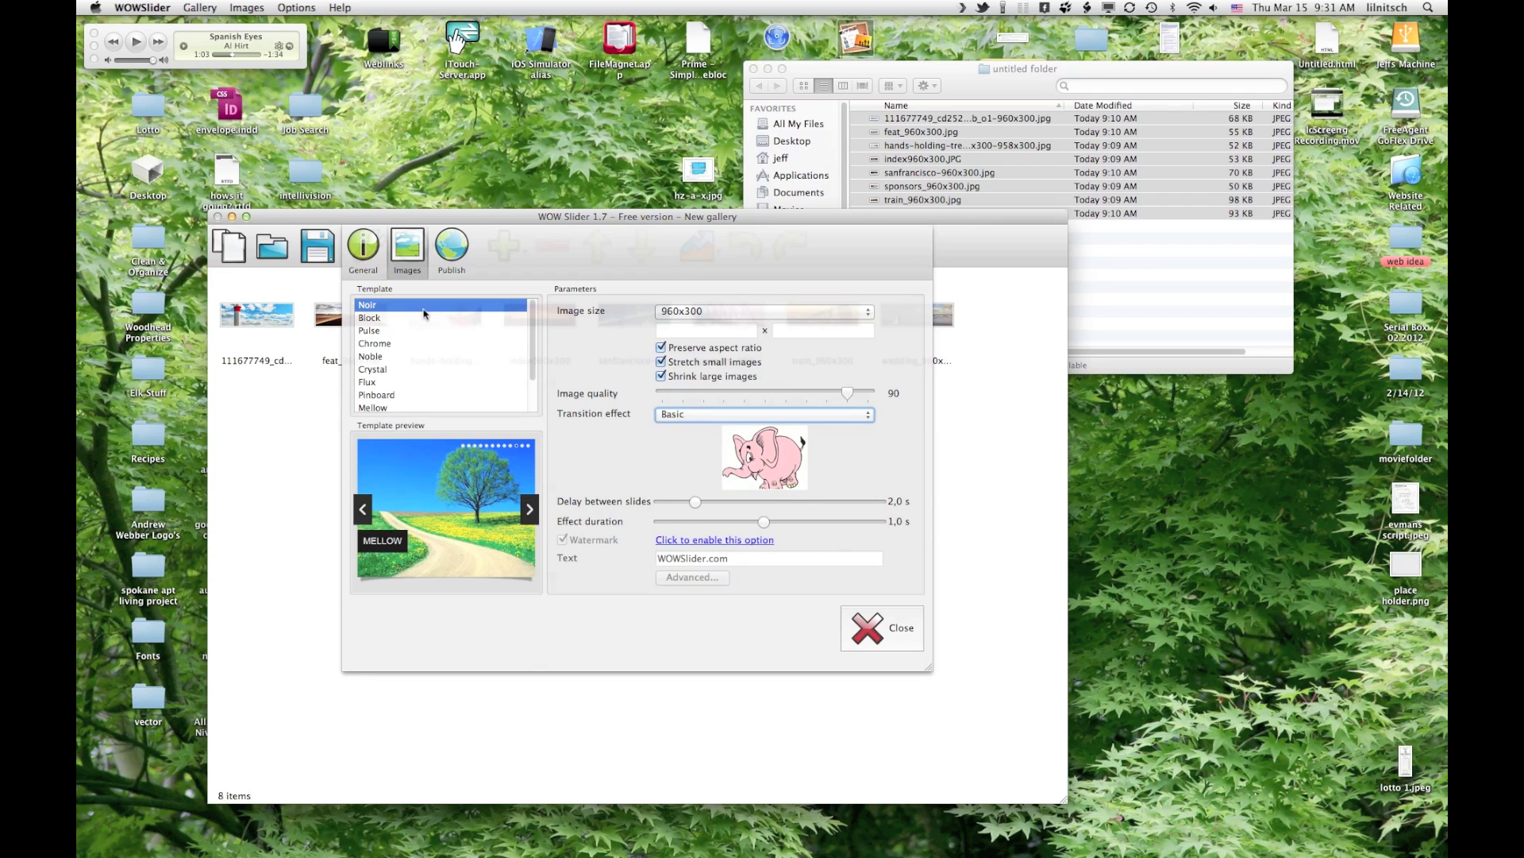
- Preview the Block and Pulse templates, then keep Noir
click(381, 318)
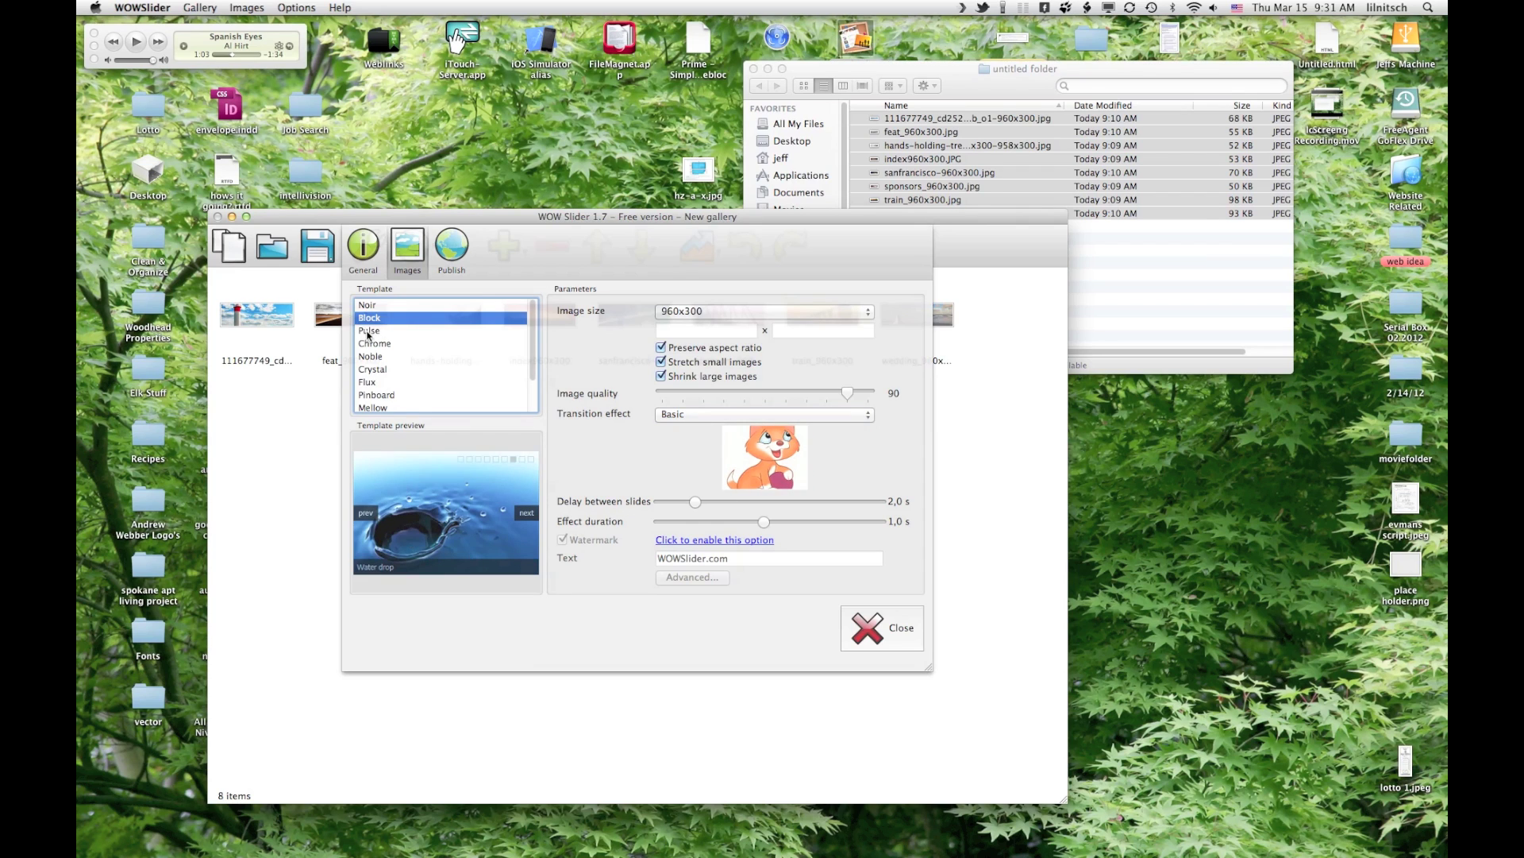
click(368, 332)
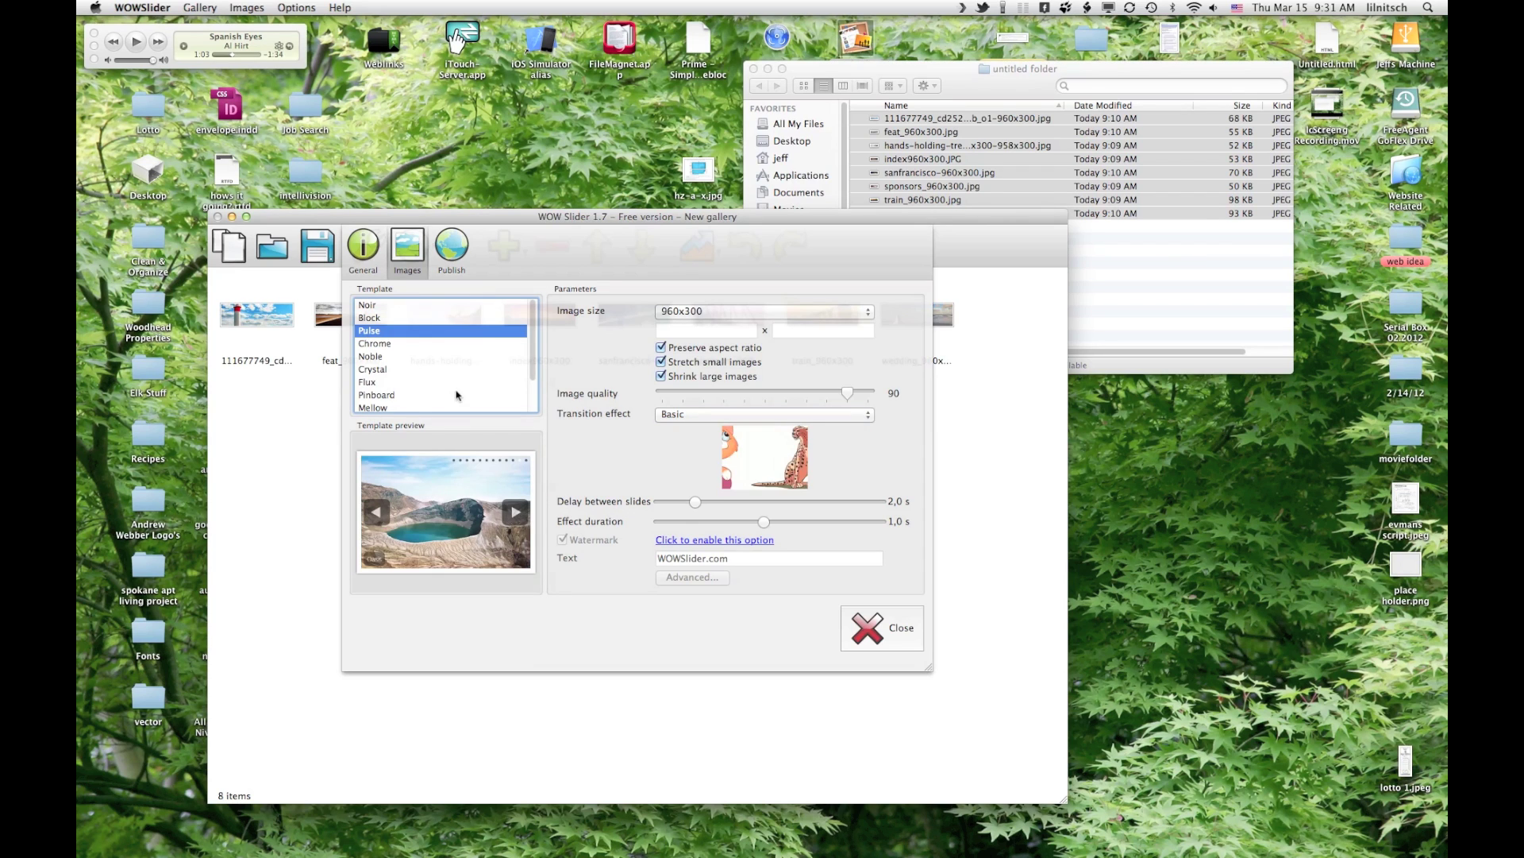
click(381, 308)
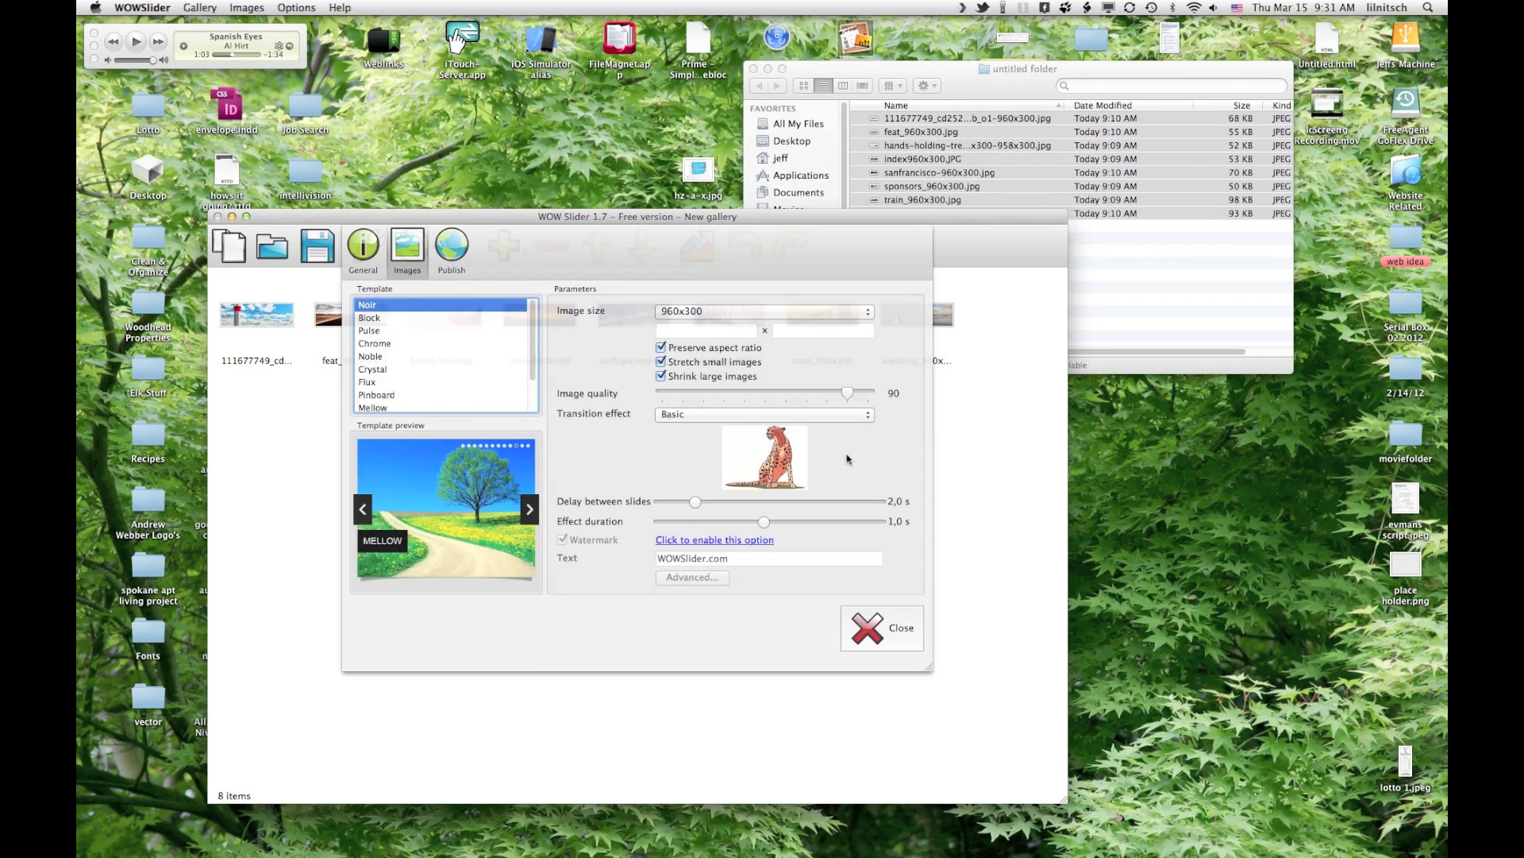
click(457, 252)
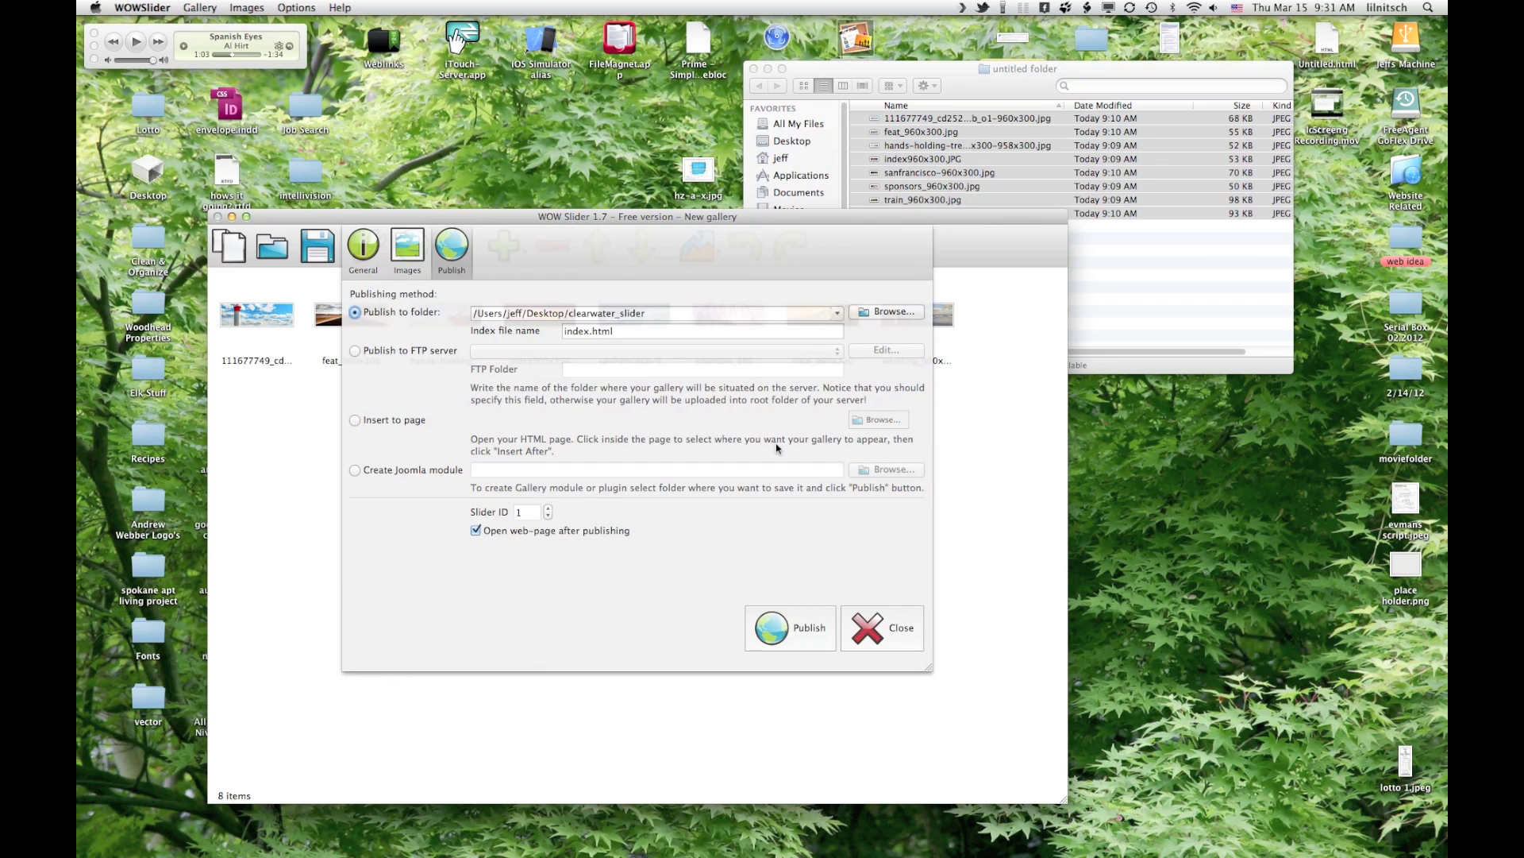
- Choose Publish to folder and bring up the destination folder chooser
click(355, 311)
click(582, 314)
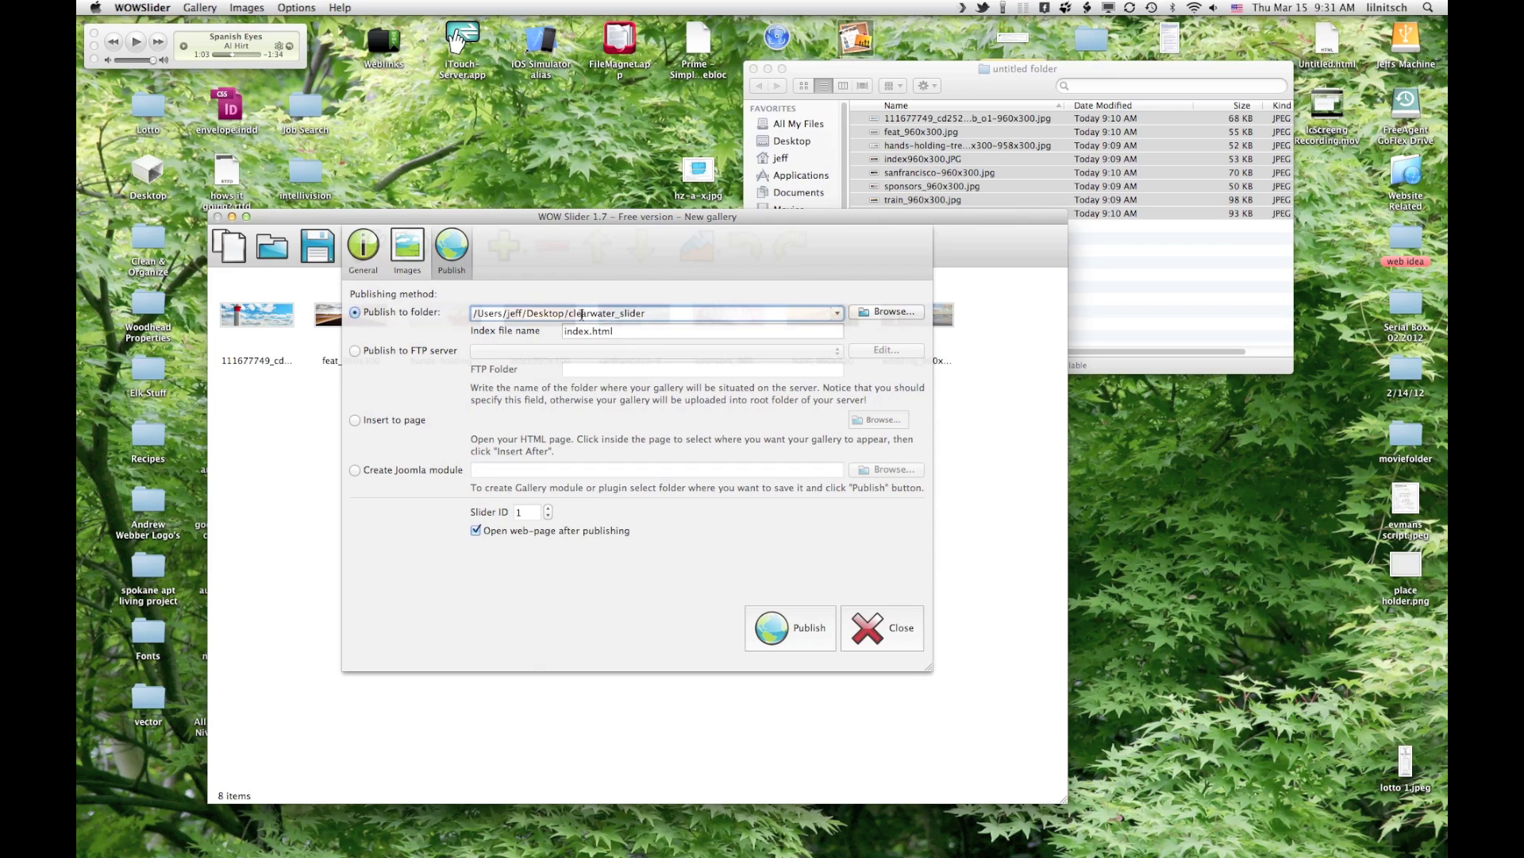
click(892, 311)
click(890, 312)
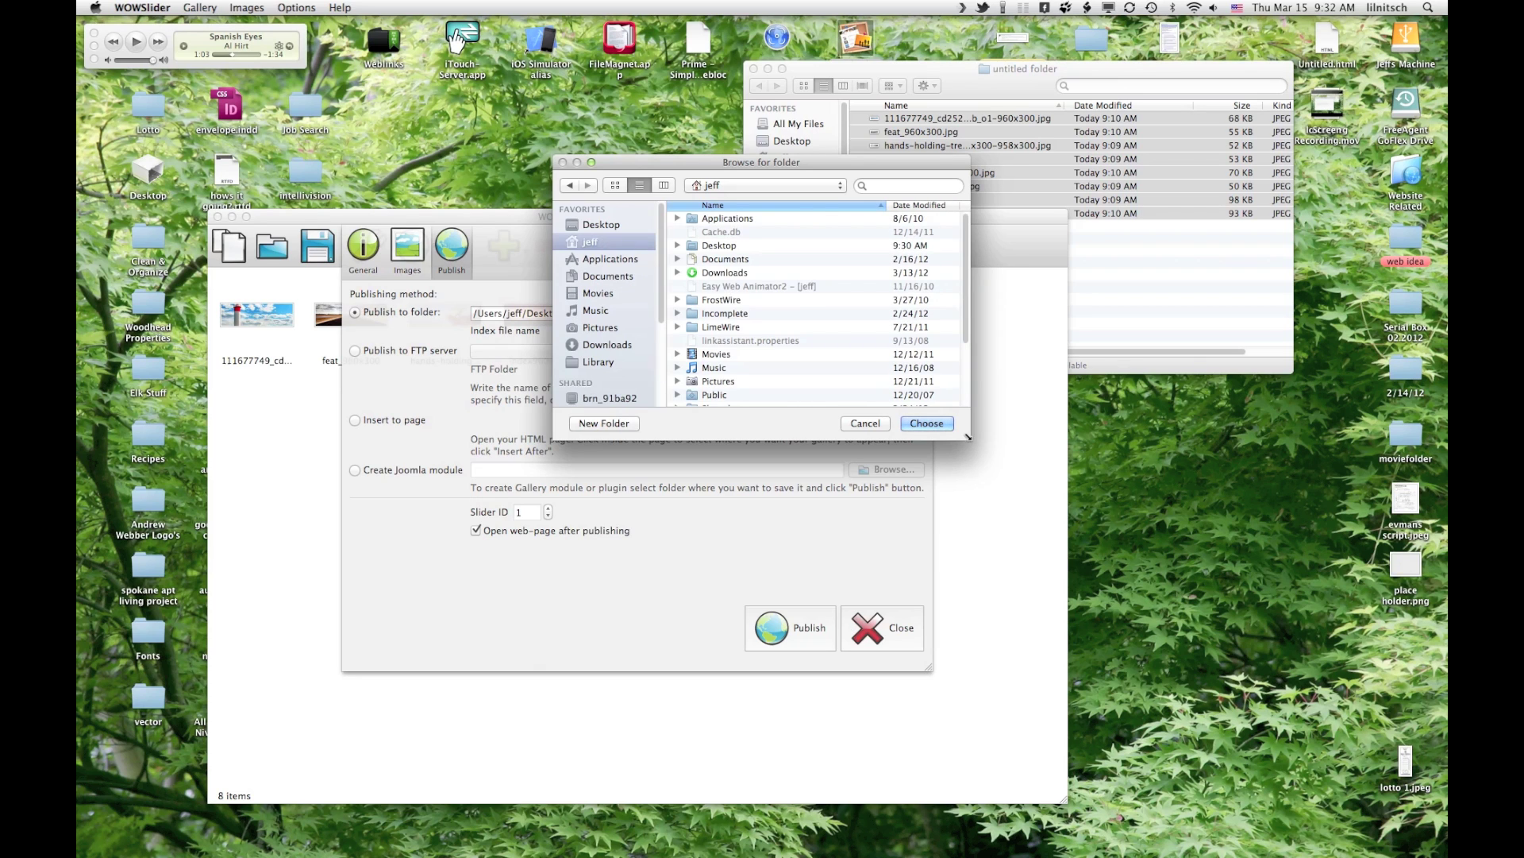
- Try the home folder as the publish destination and reopen the folder chooser
click(927, 423)
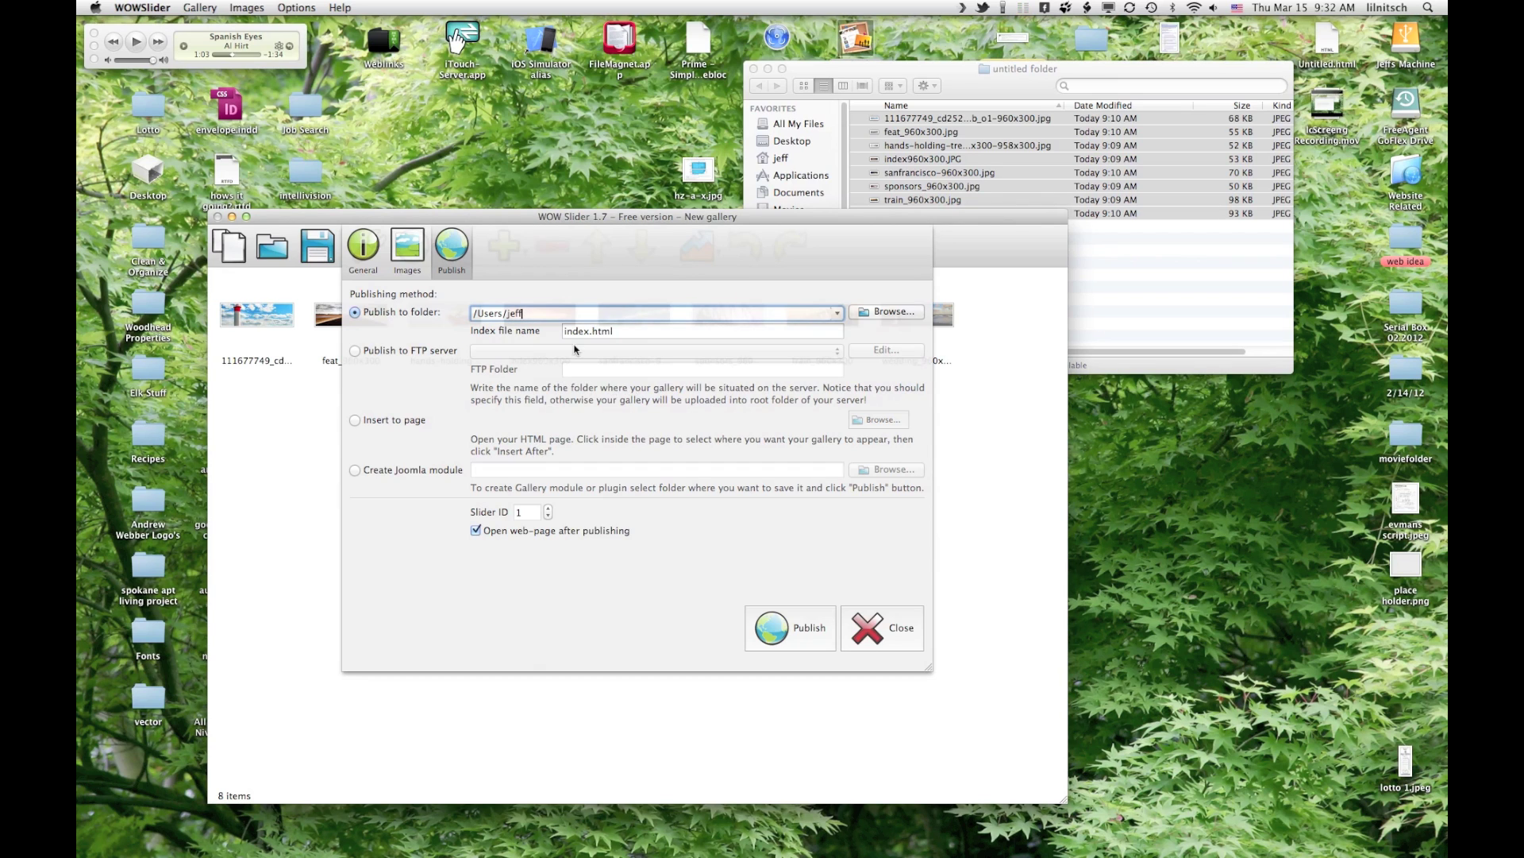
click(890, 313)
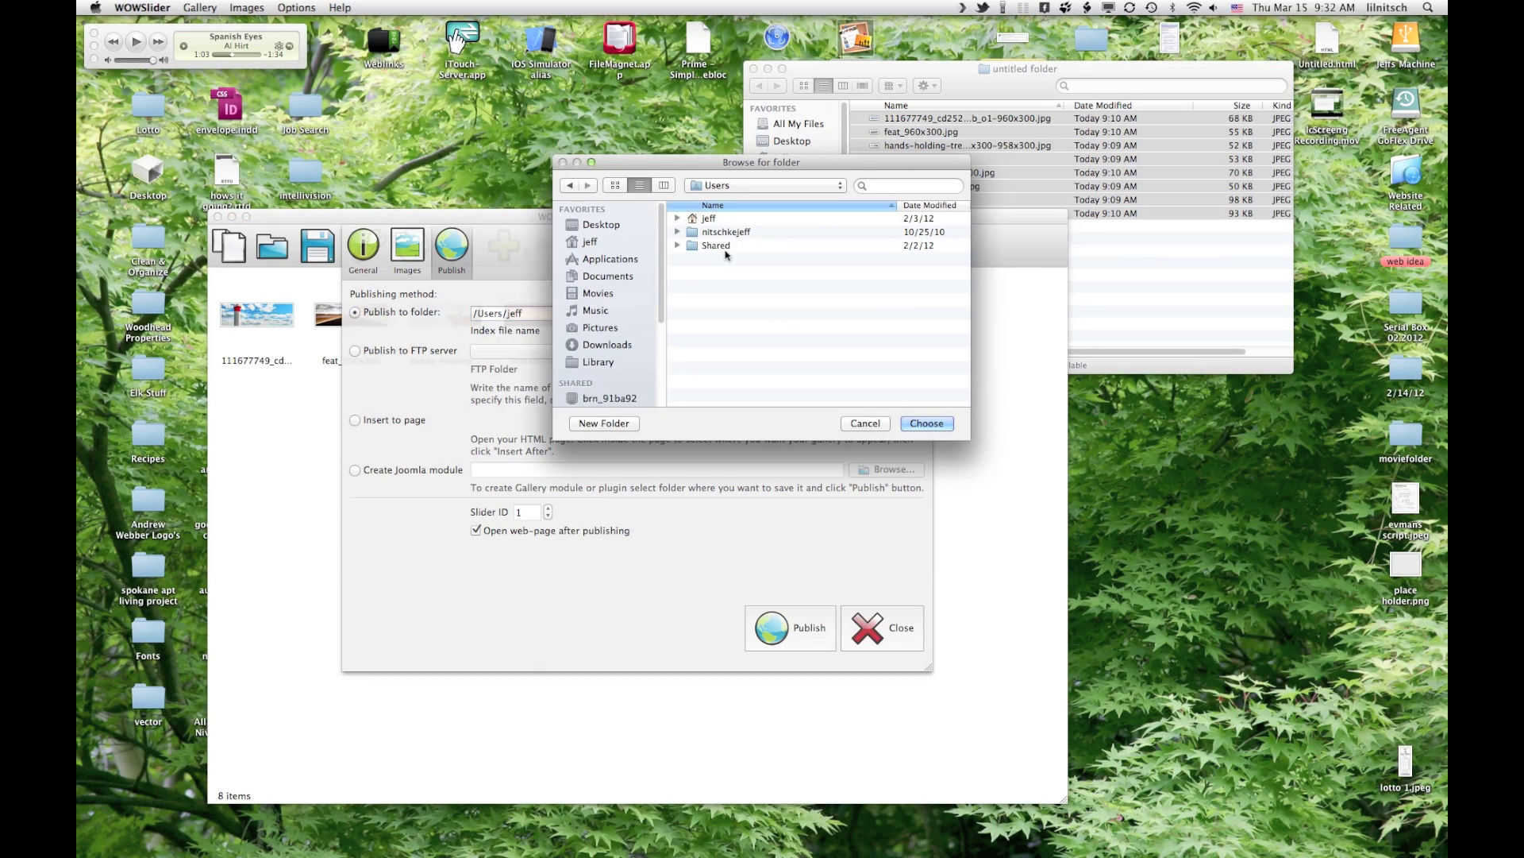
click(610, 242)
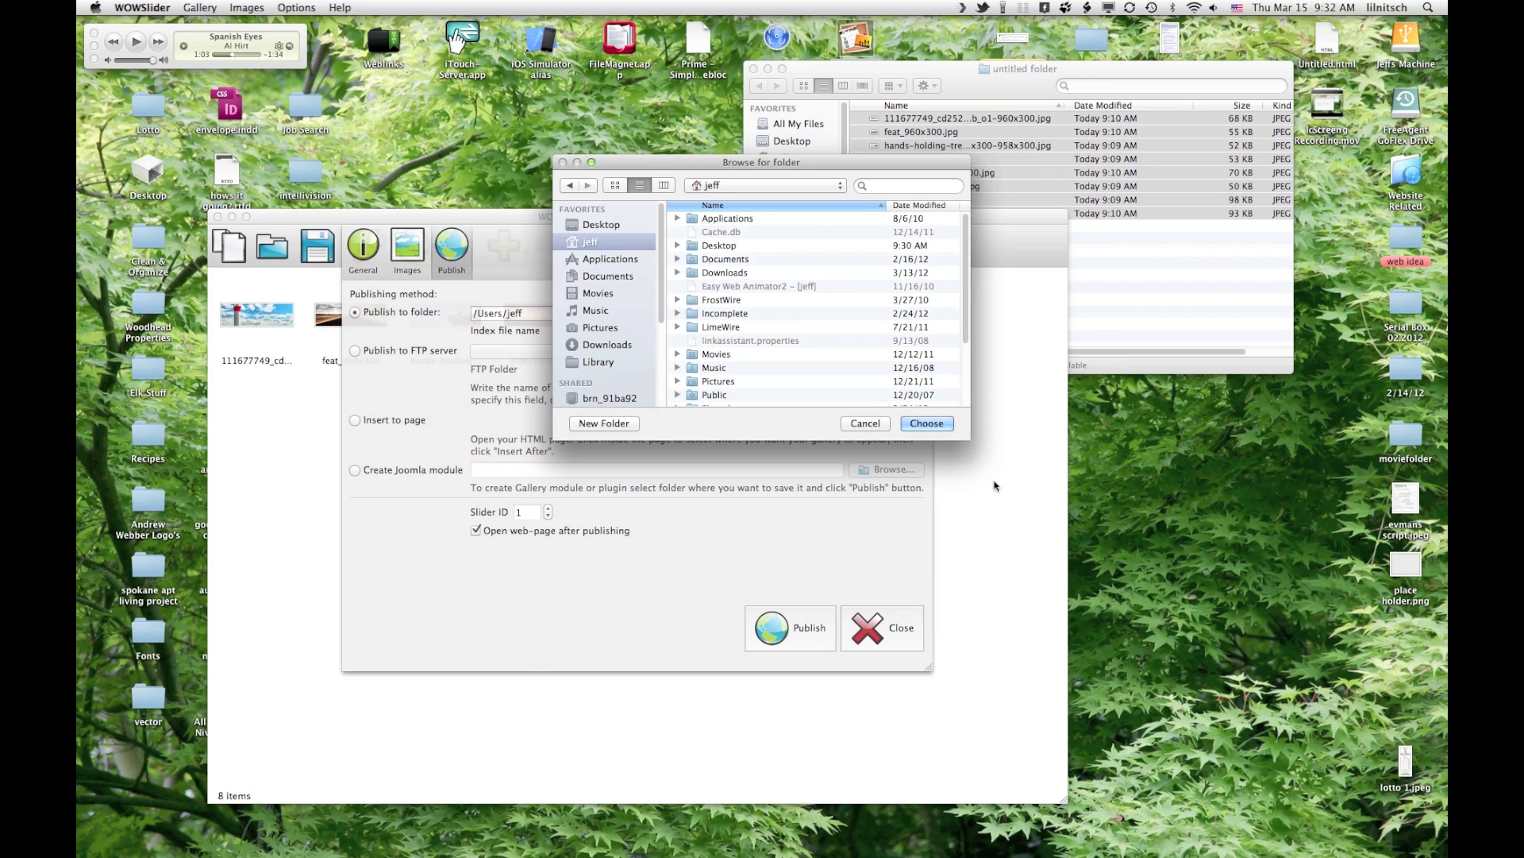
click(927, 424)
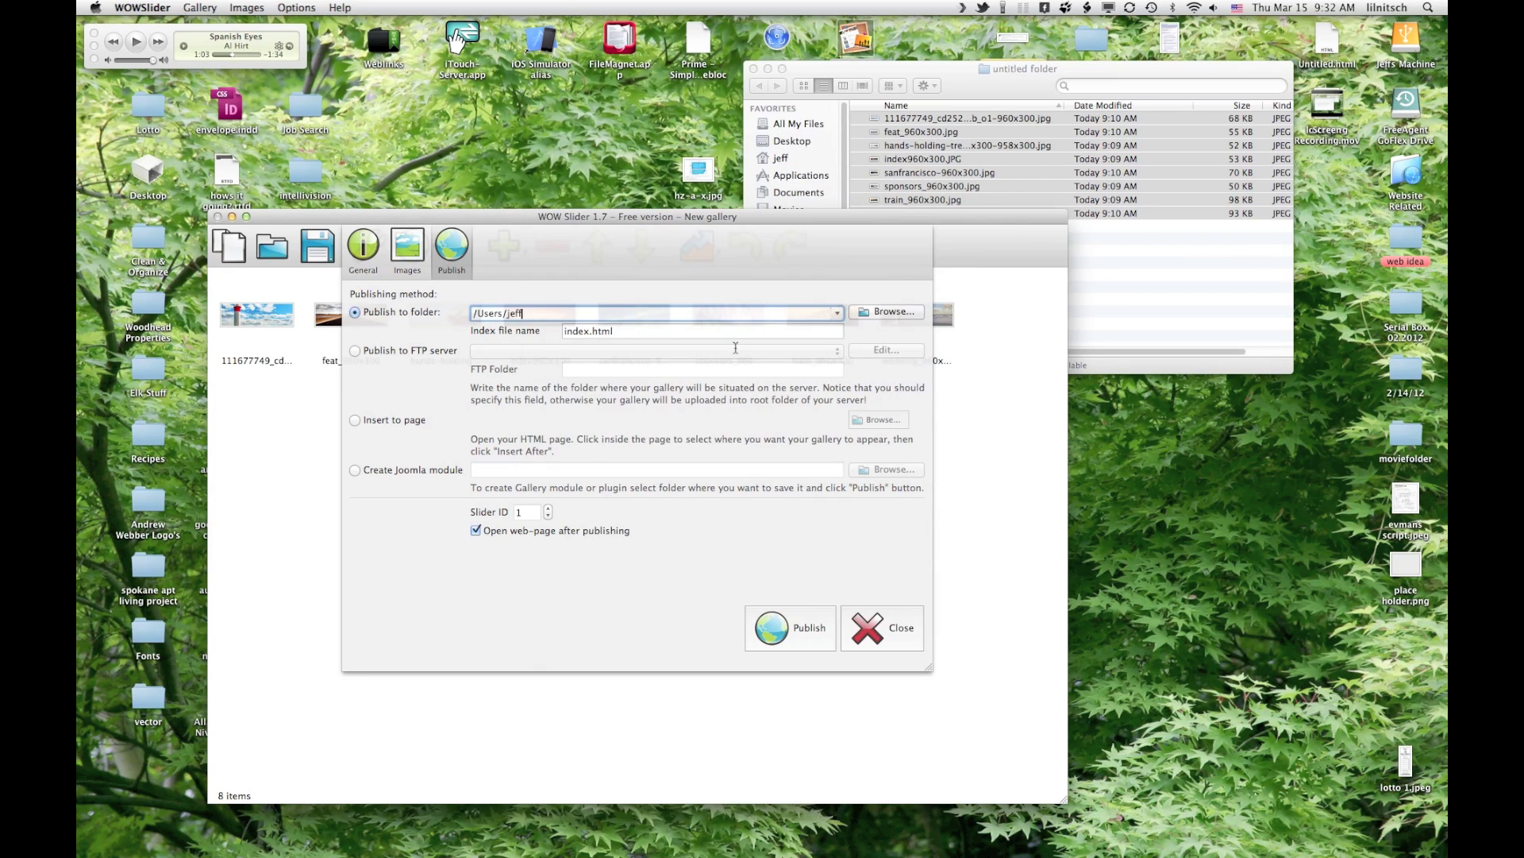
click(891, 312)
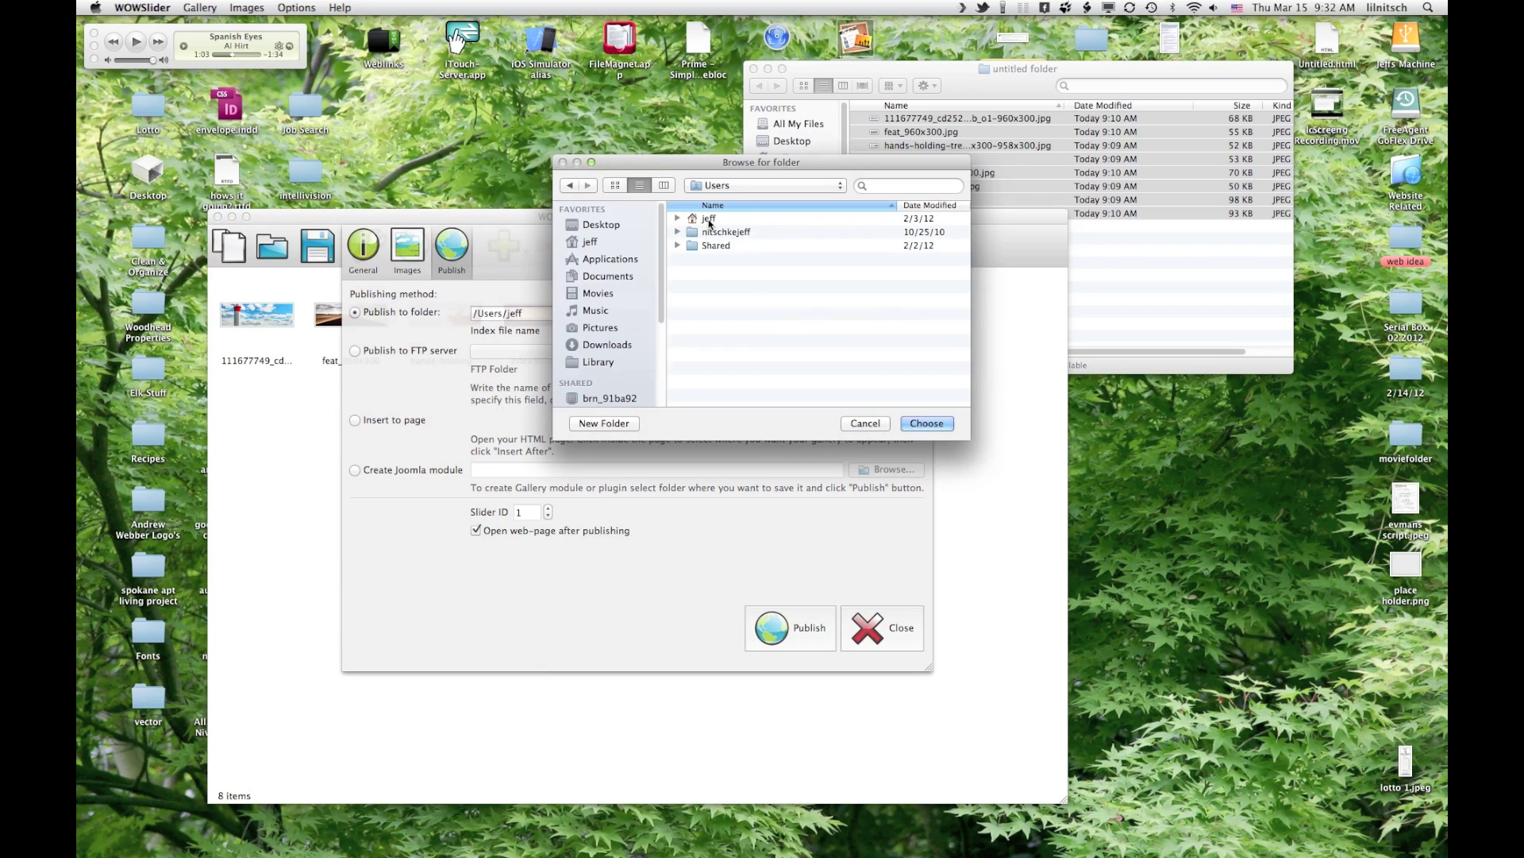
- Choose the Desktop folder as the destination and publish the slider
double_click(709, 220)
click(714, 247)
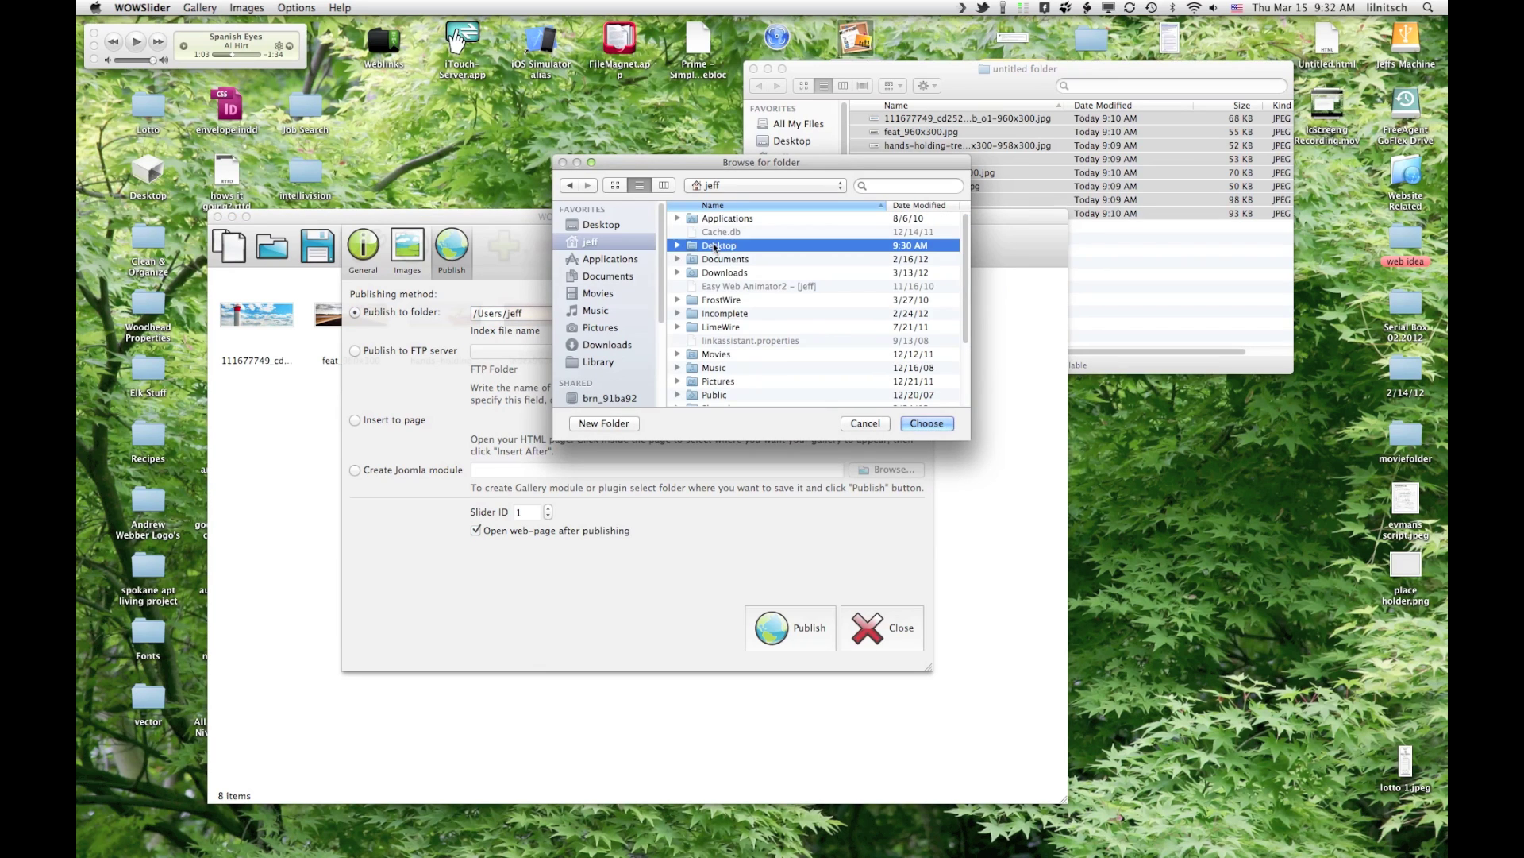
click(718, 249)
double_click(719, 249)
click(923, 424)
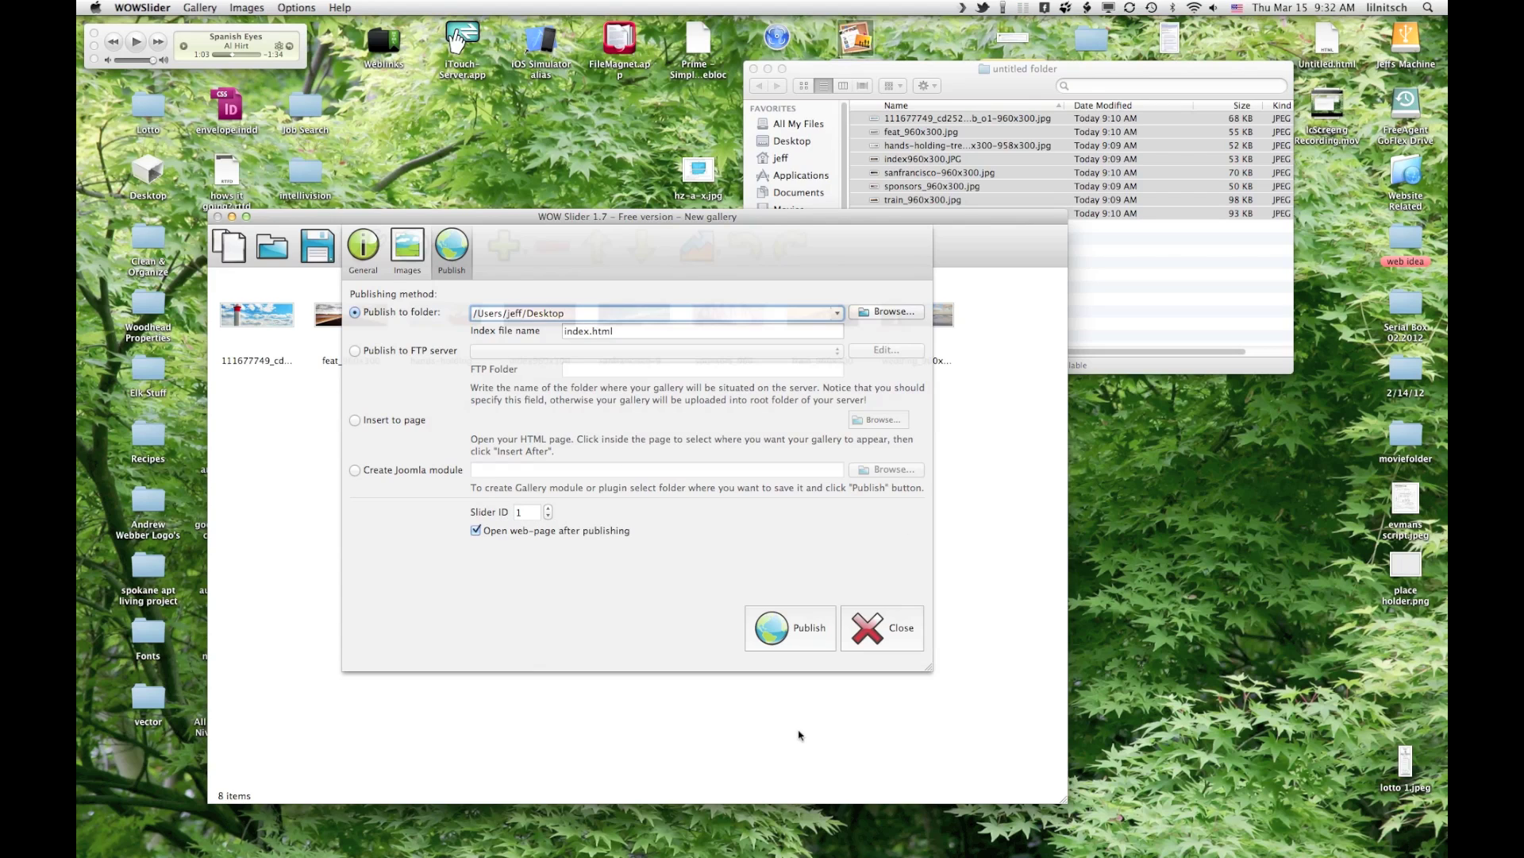
click(802, 645)
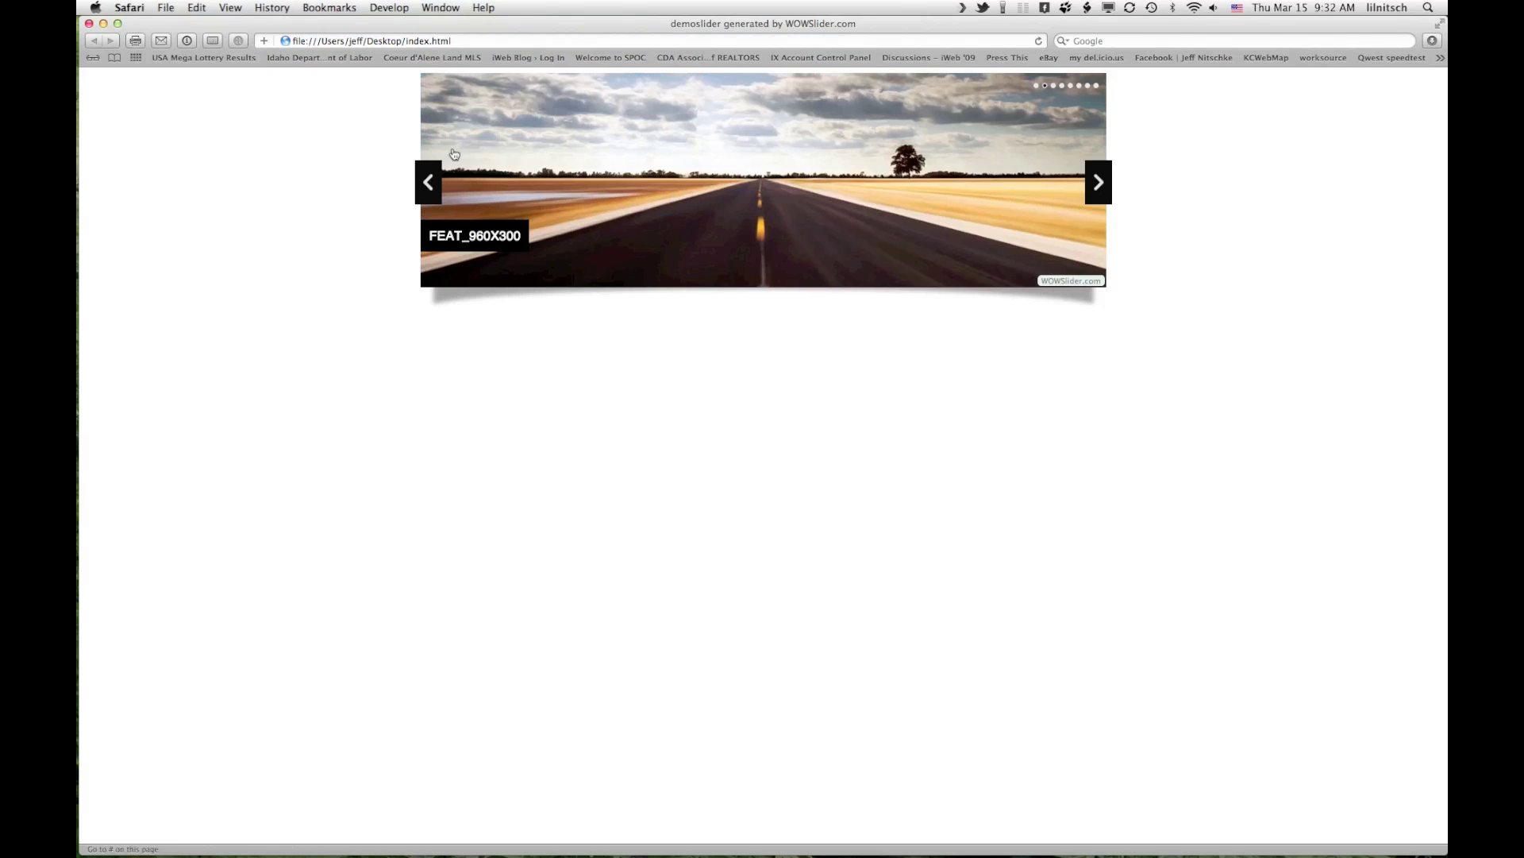
- Step through the published slider's slides in Safari, then return to WOWSlider
click(1099, 184)
click(1099, 184)
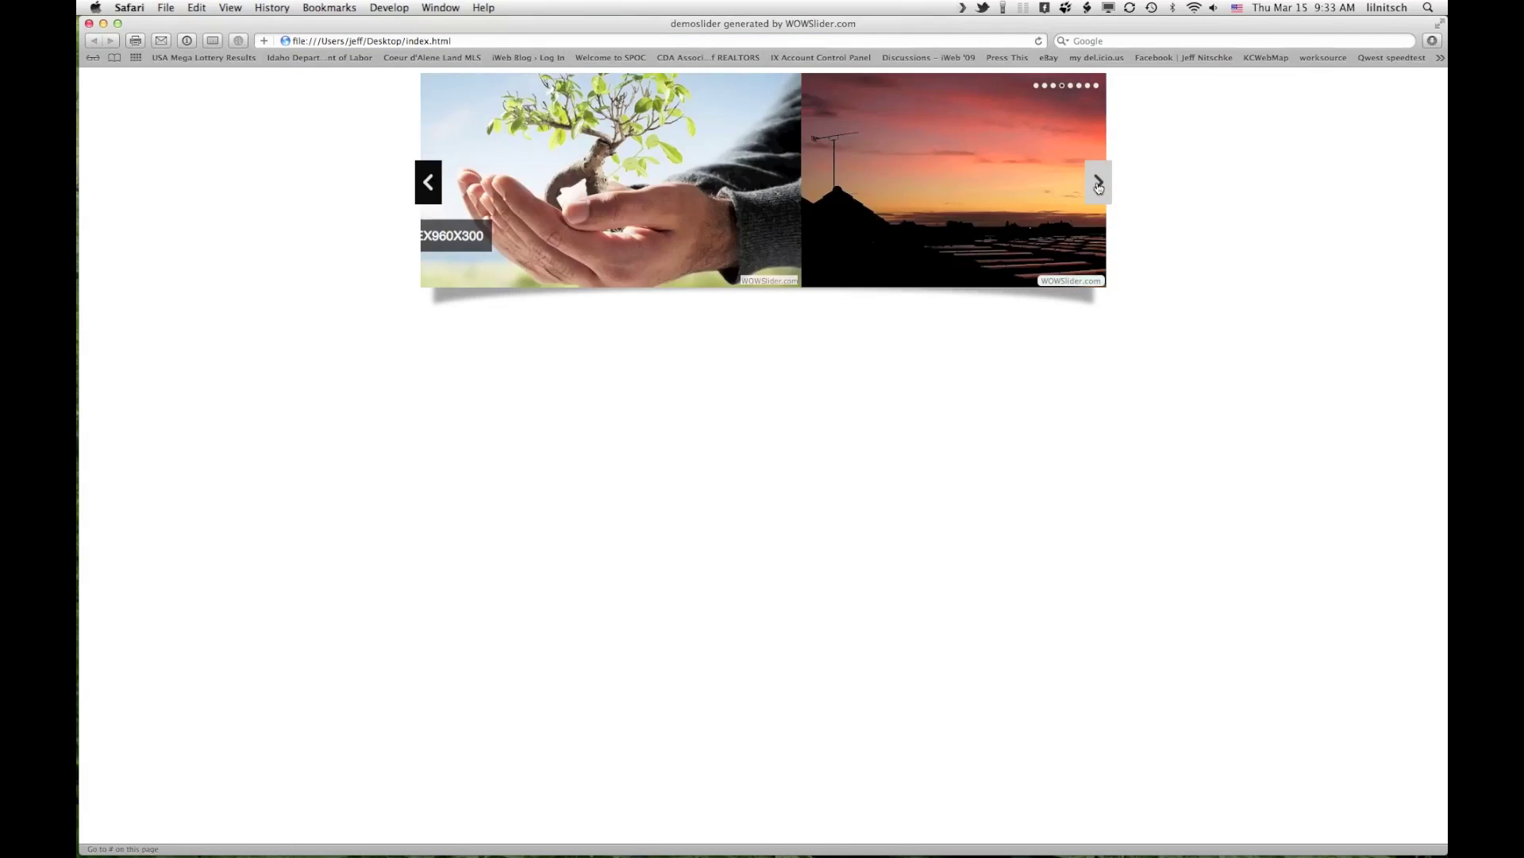
click(1079, 85)
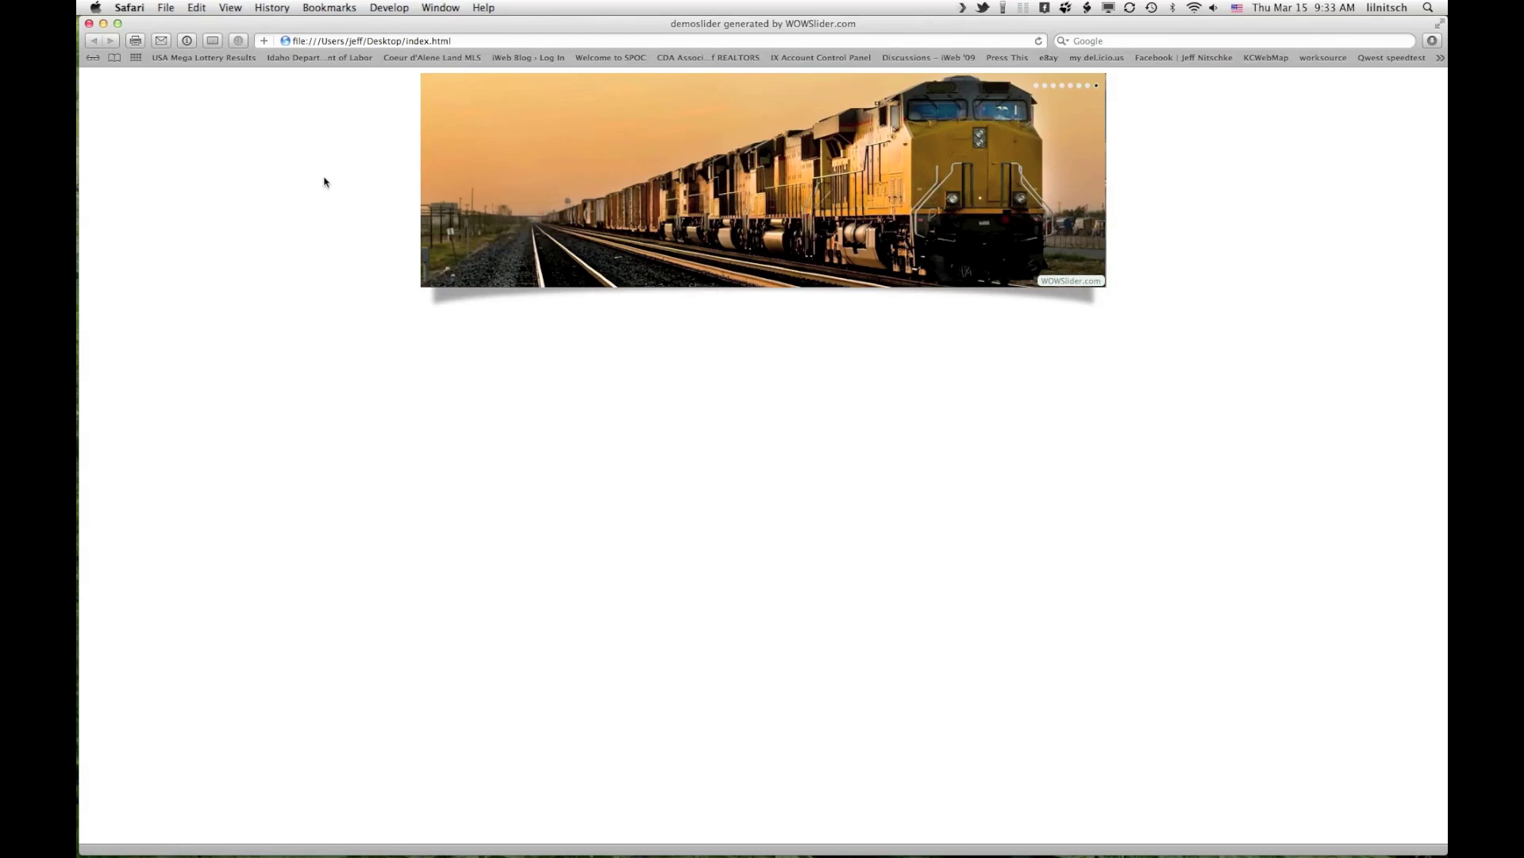
click(103, 23)
click(625, 680)
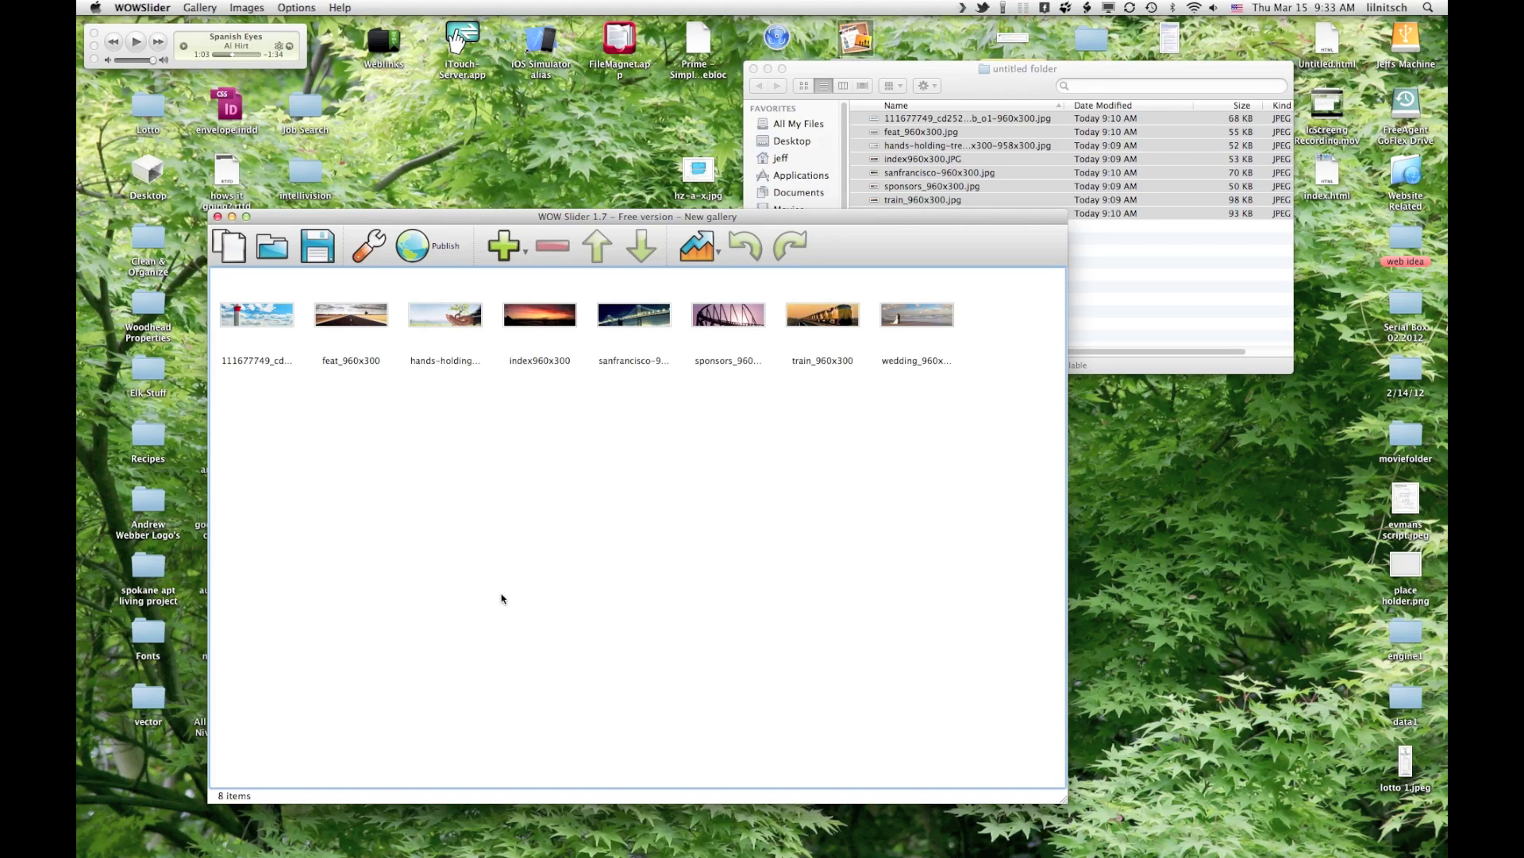
- Quit WOWSlider without saving and close the untitled folder window
key(super+q)
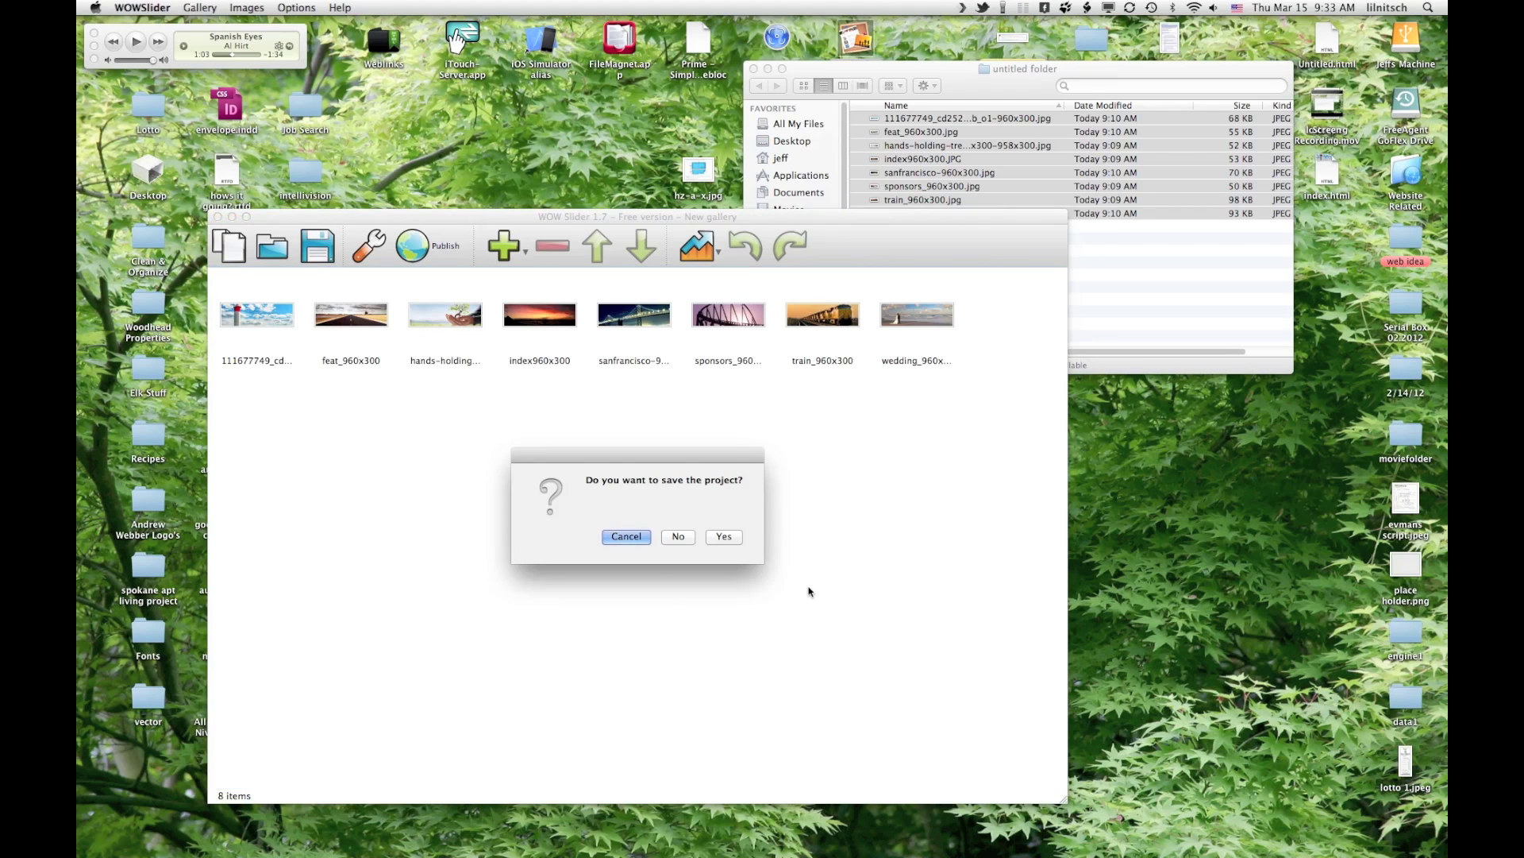
click(679, 537)
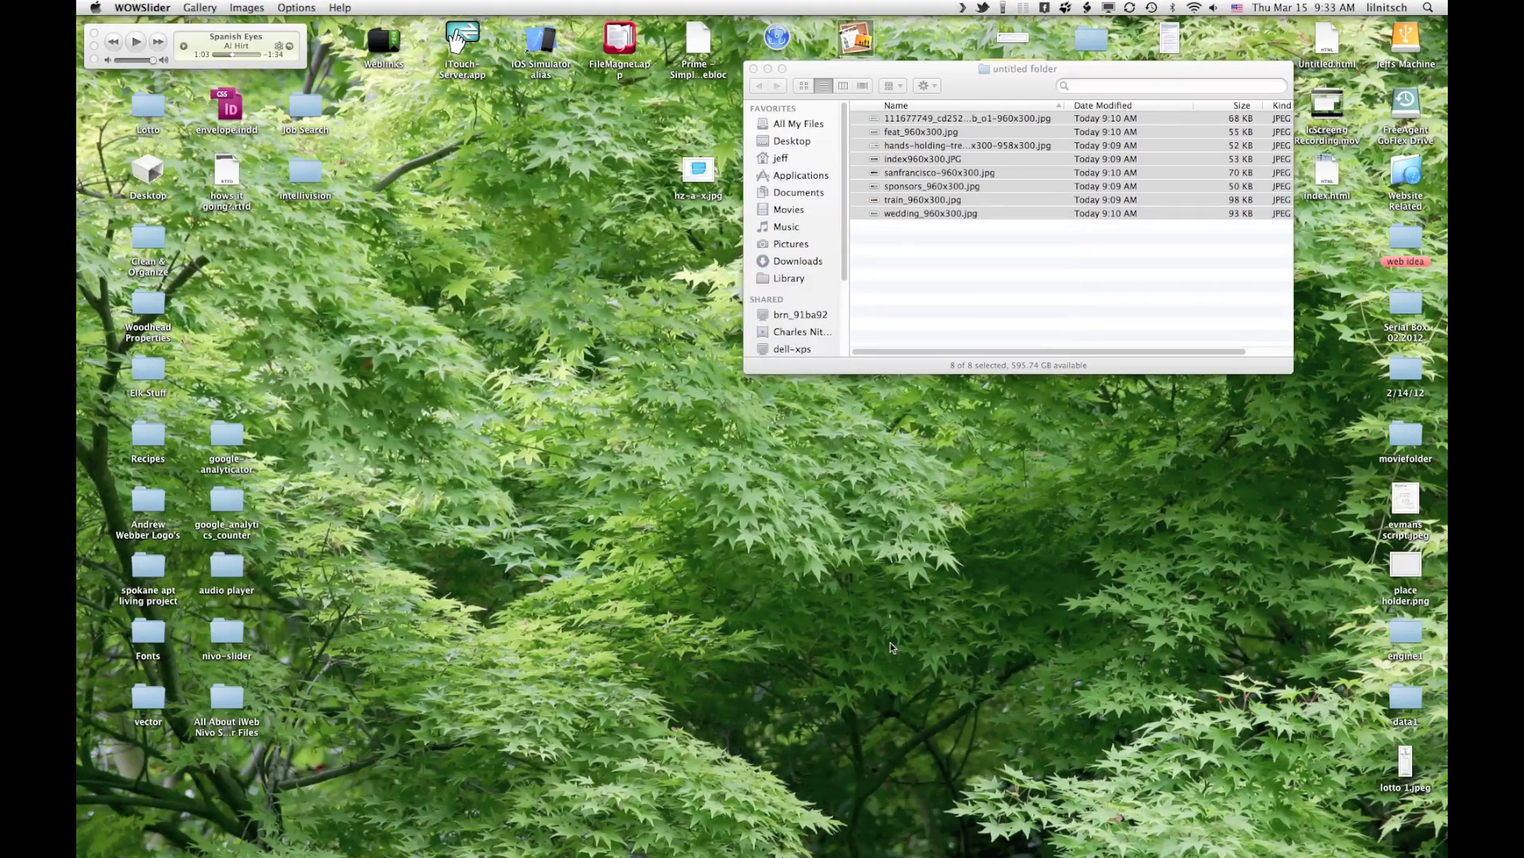
click(753, 69)
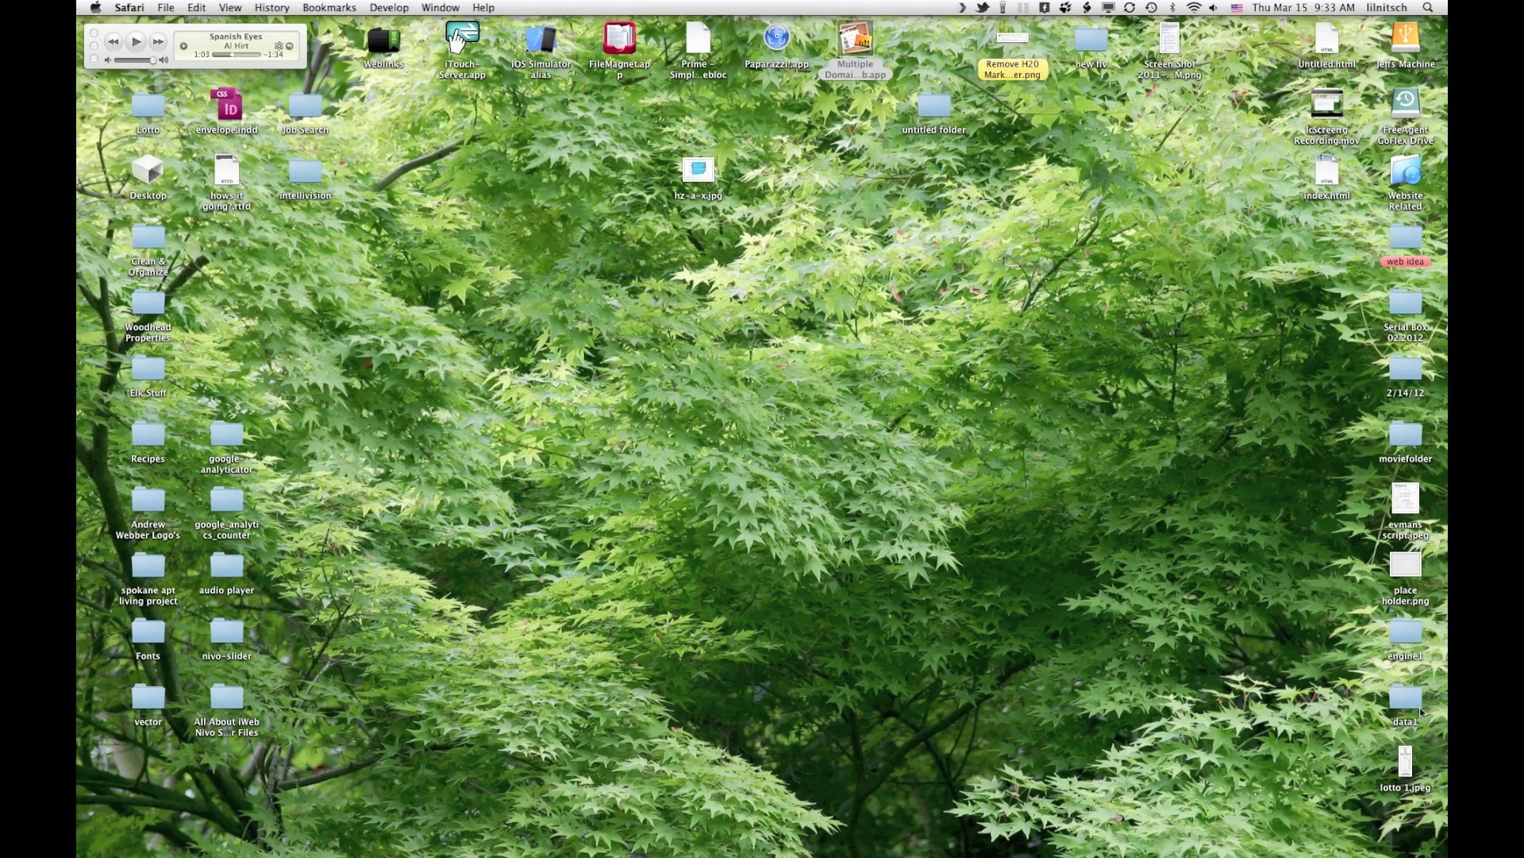
- Group the slider files on the desktop and create a new folder named demoslider
drag(1416, 635, 1259, 371)
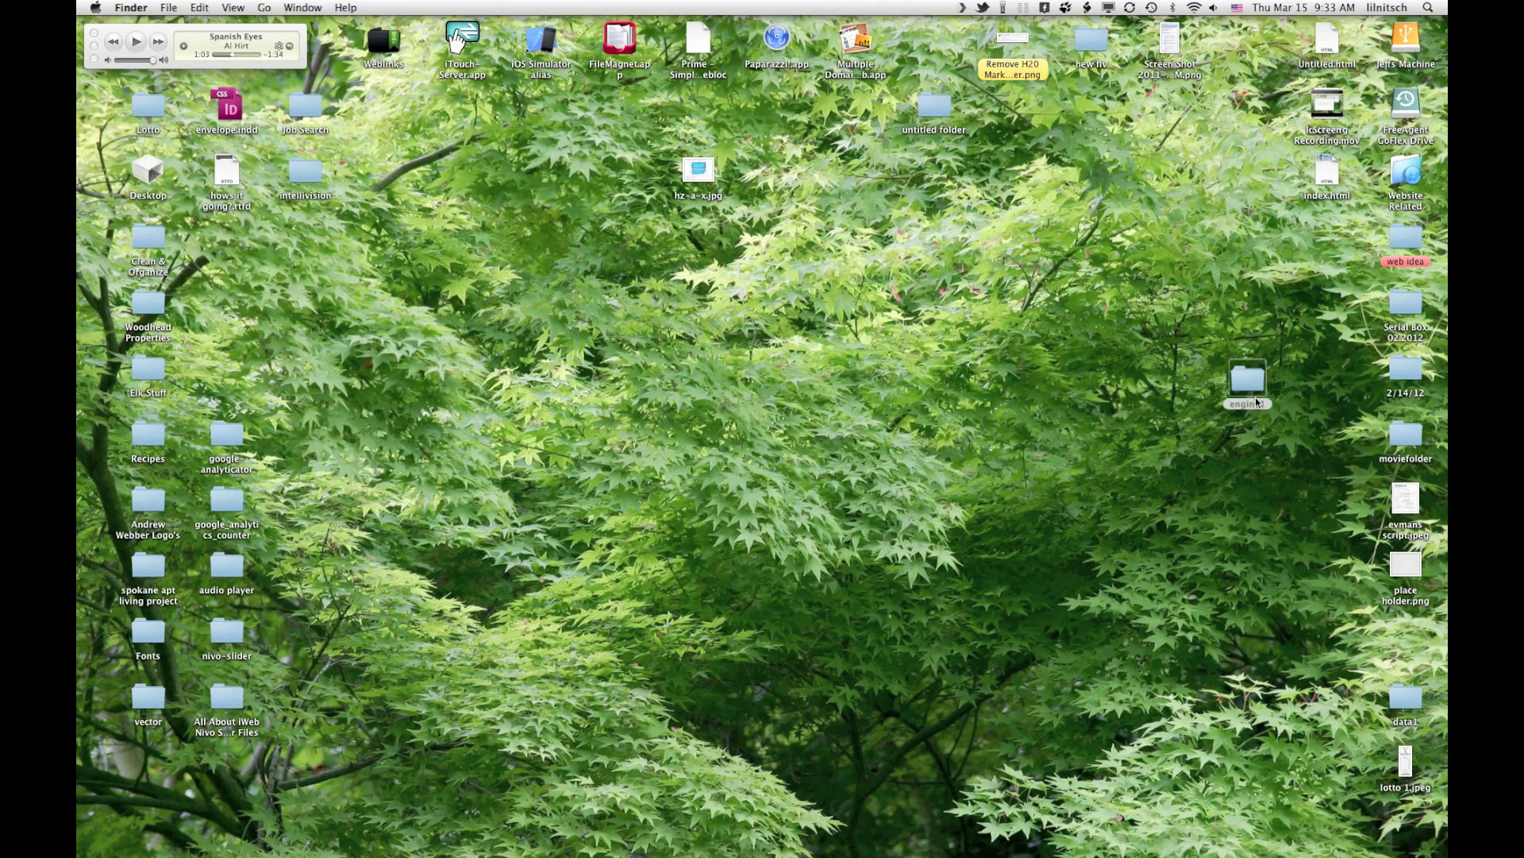
mouse_move(1413, 698)
mouse_down()
mouse_move(1244, 470)
mouse_move(1247, 435)
mouse_up()
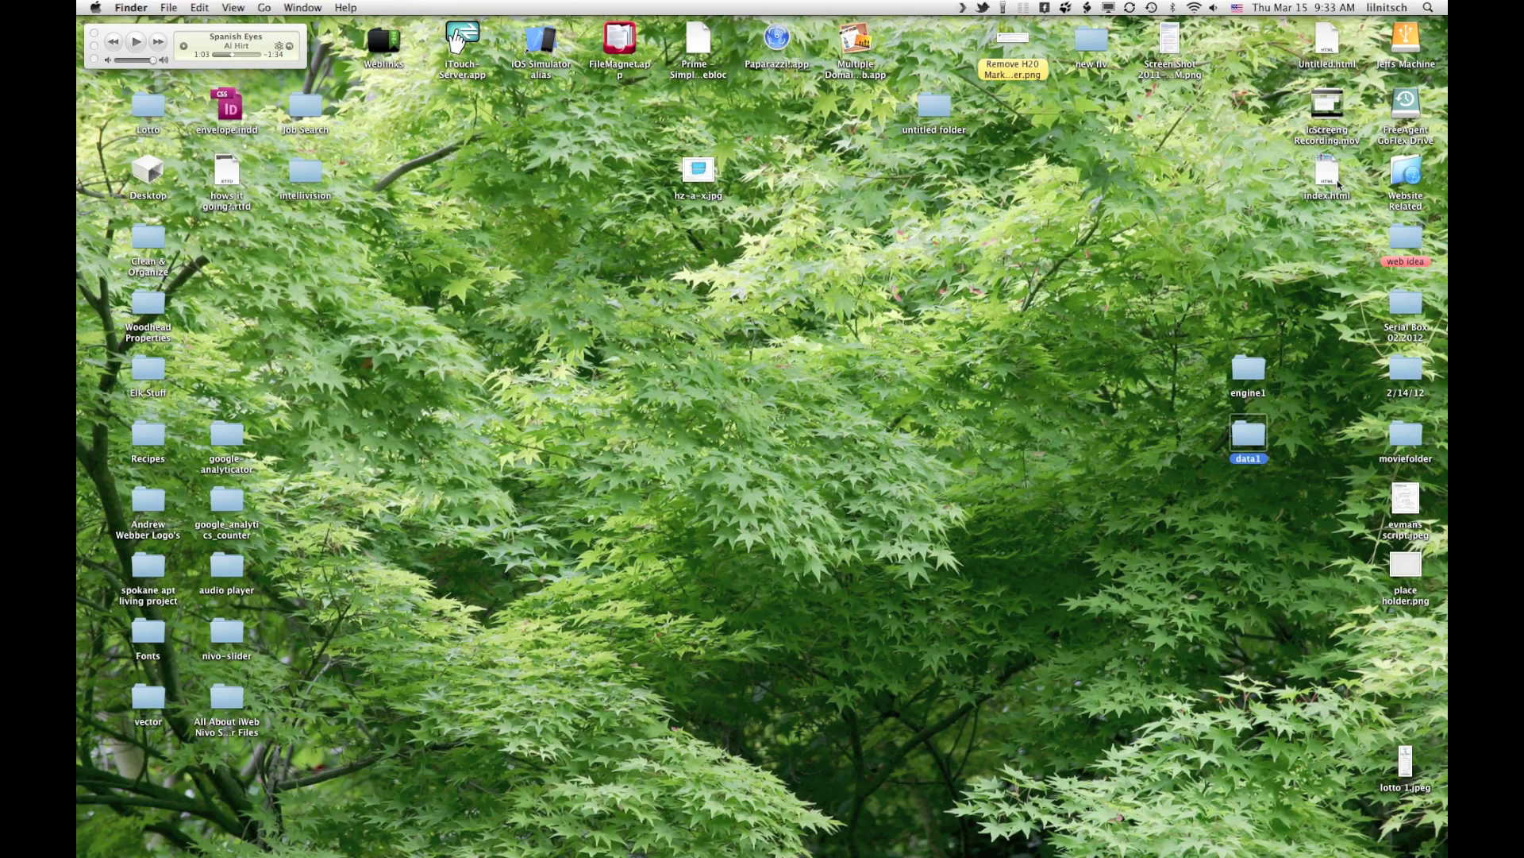
drag(1338, 185, 1259, 315)
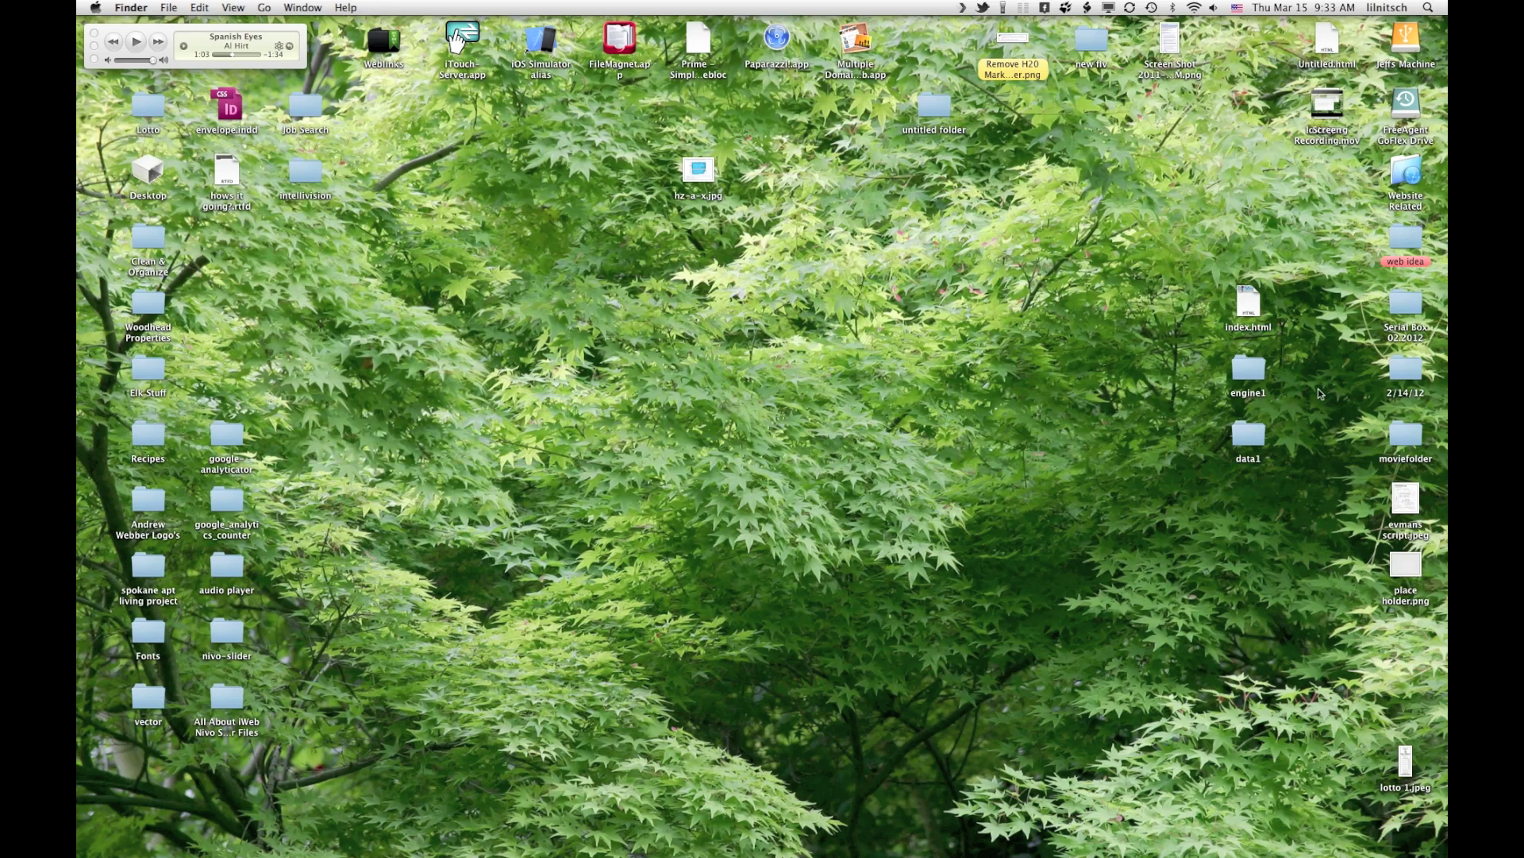
right_click(1096, 360)
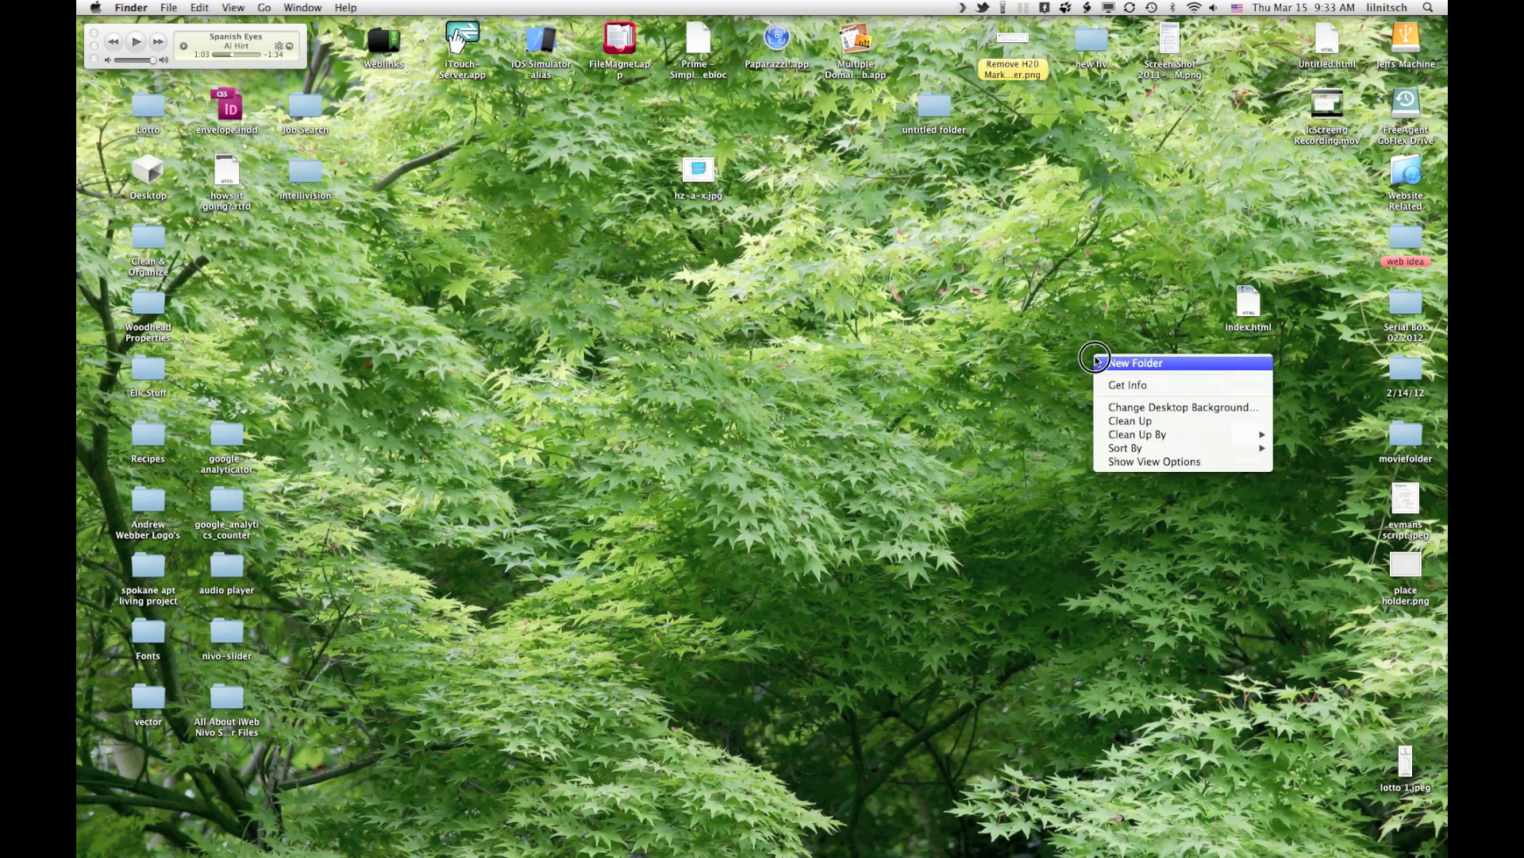
click(1098, 362)
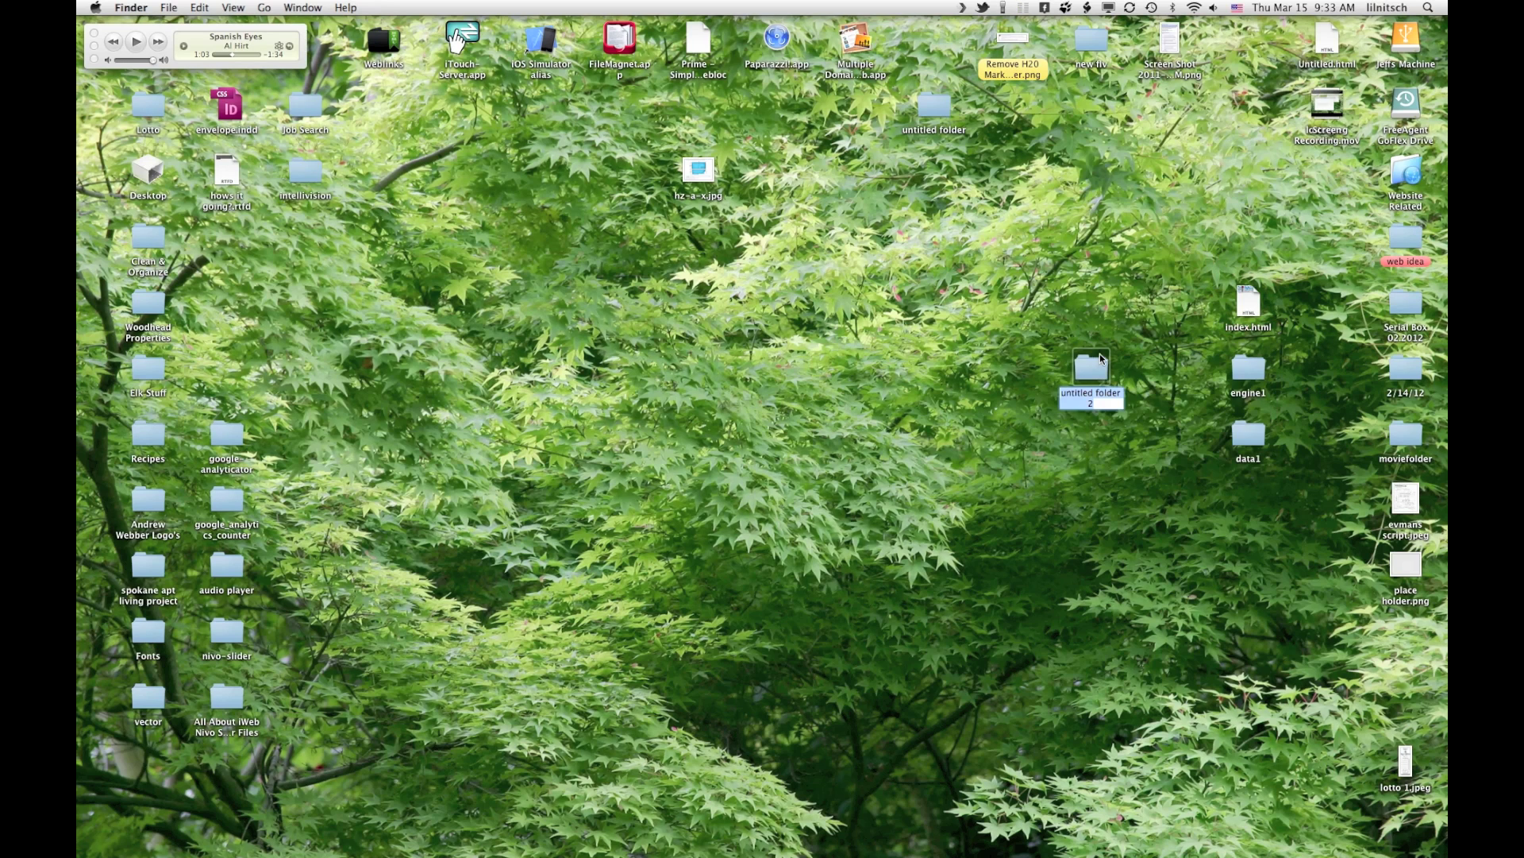
text(demoslider)
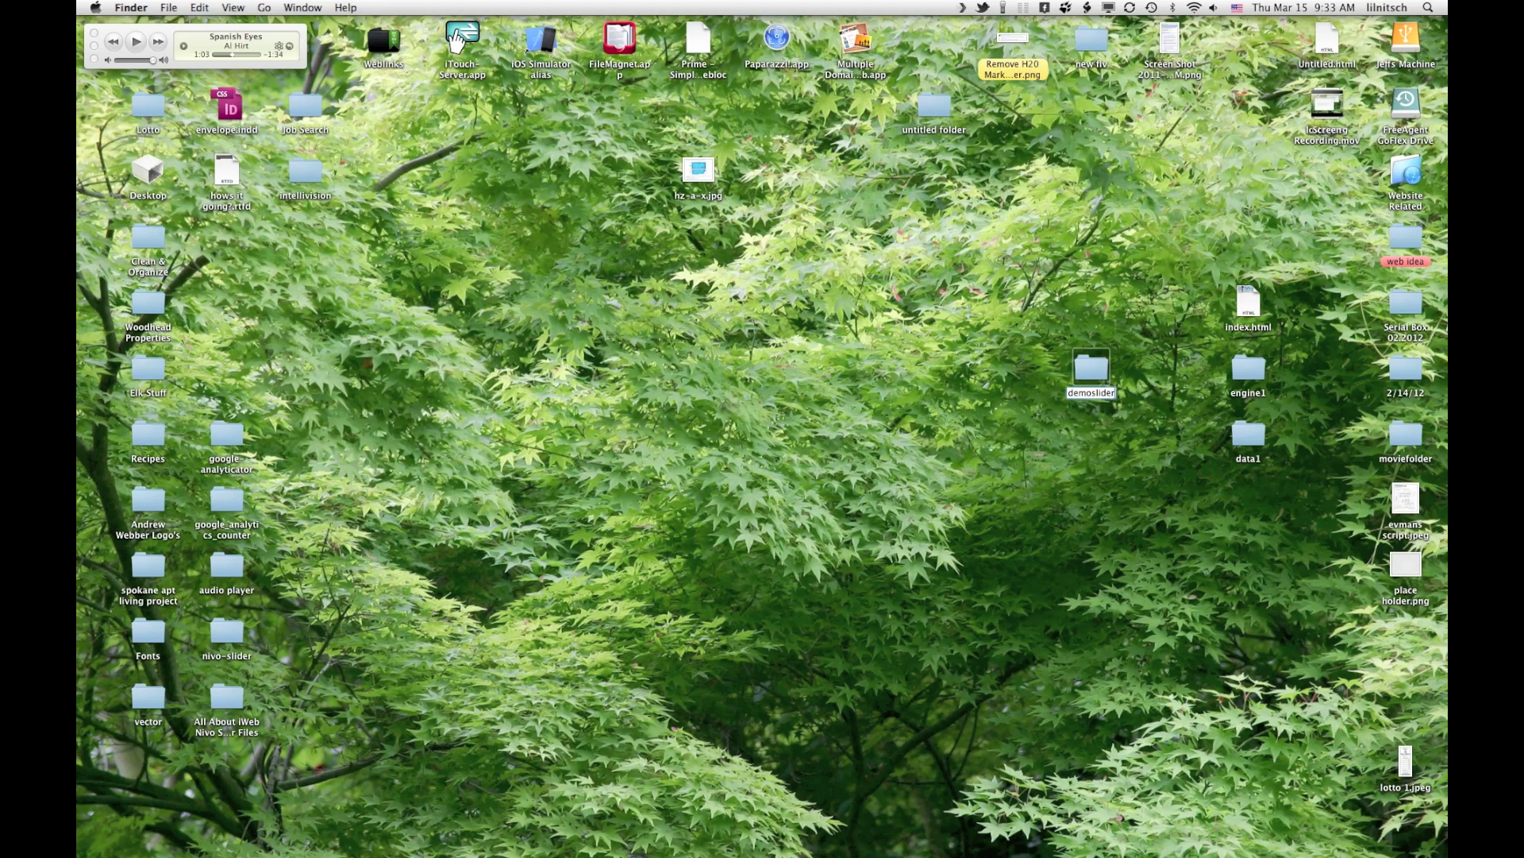
key(Escape)
- Move index.html, engine1 and data1 into demoslider and check its contents
drag(1283, 297, 1203, 470)
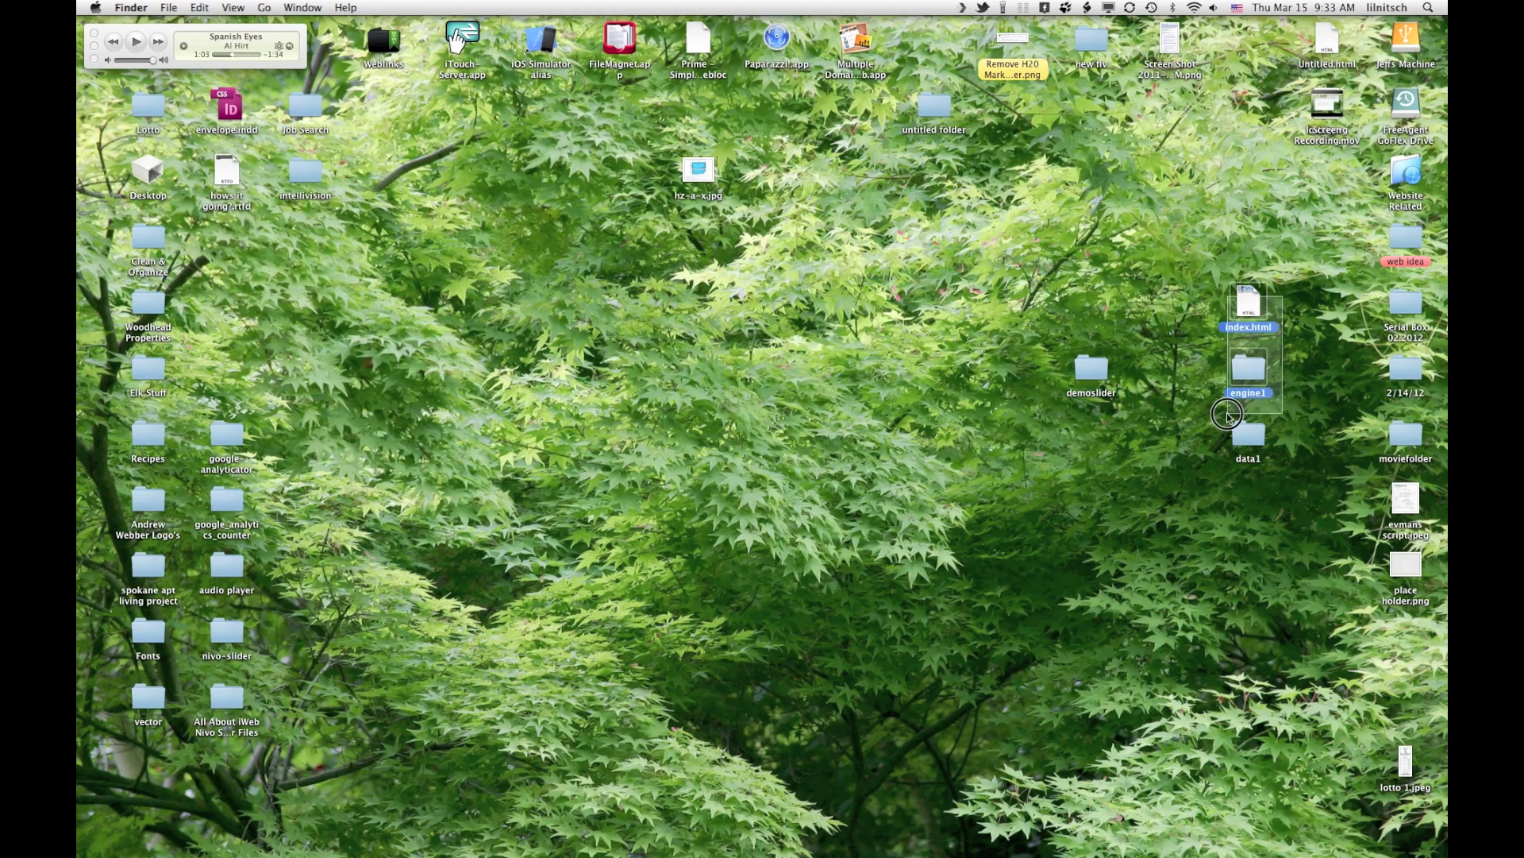
drag(1247, 380, 1157, 375)
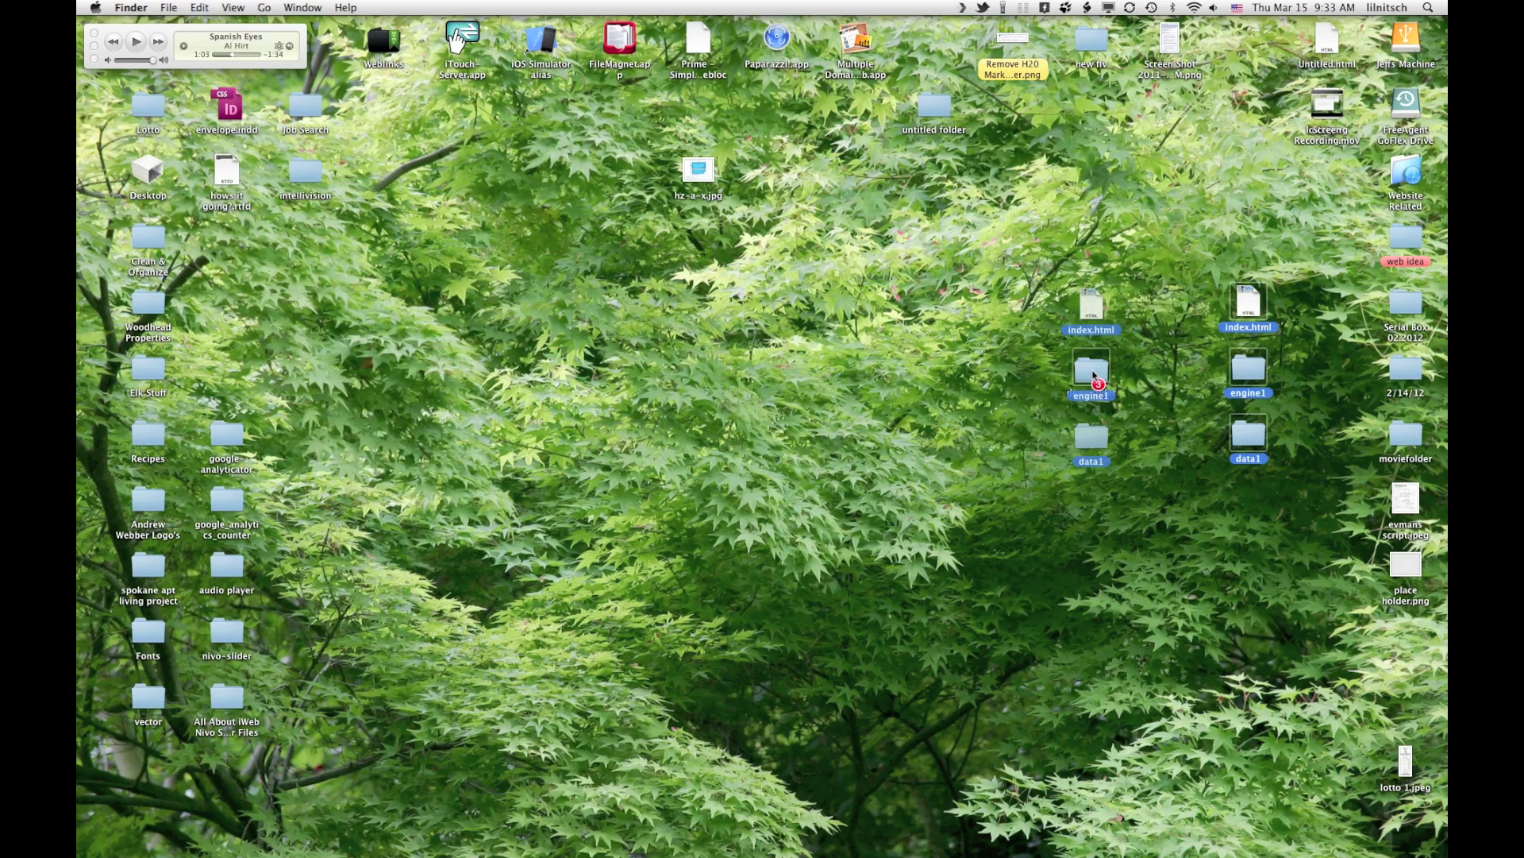
drag(1094, 373, 1095, 373)
click(1094, 371)
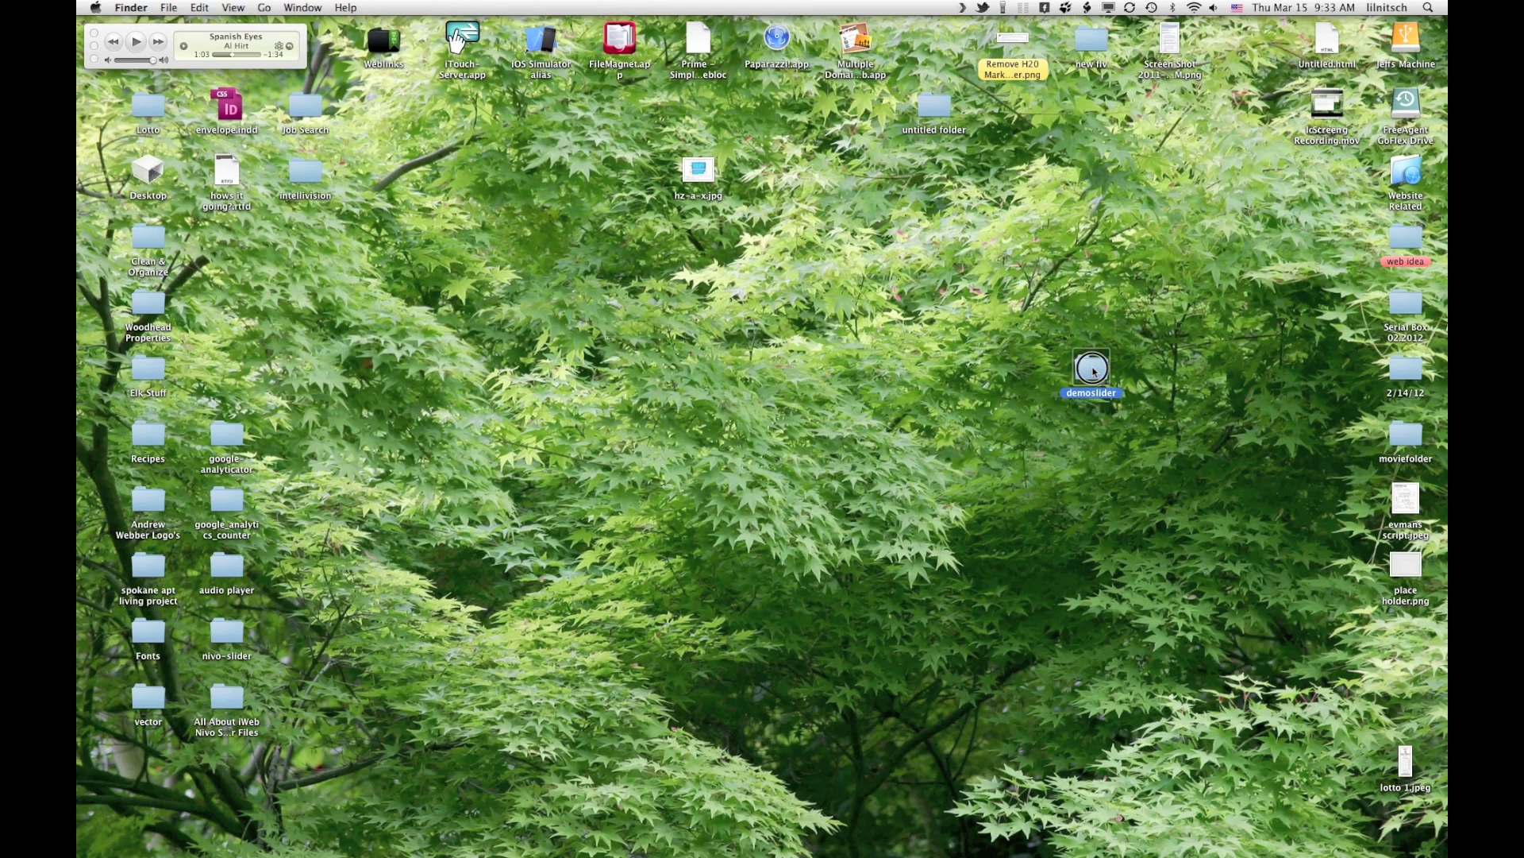
double_click(1094, 371)
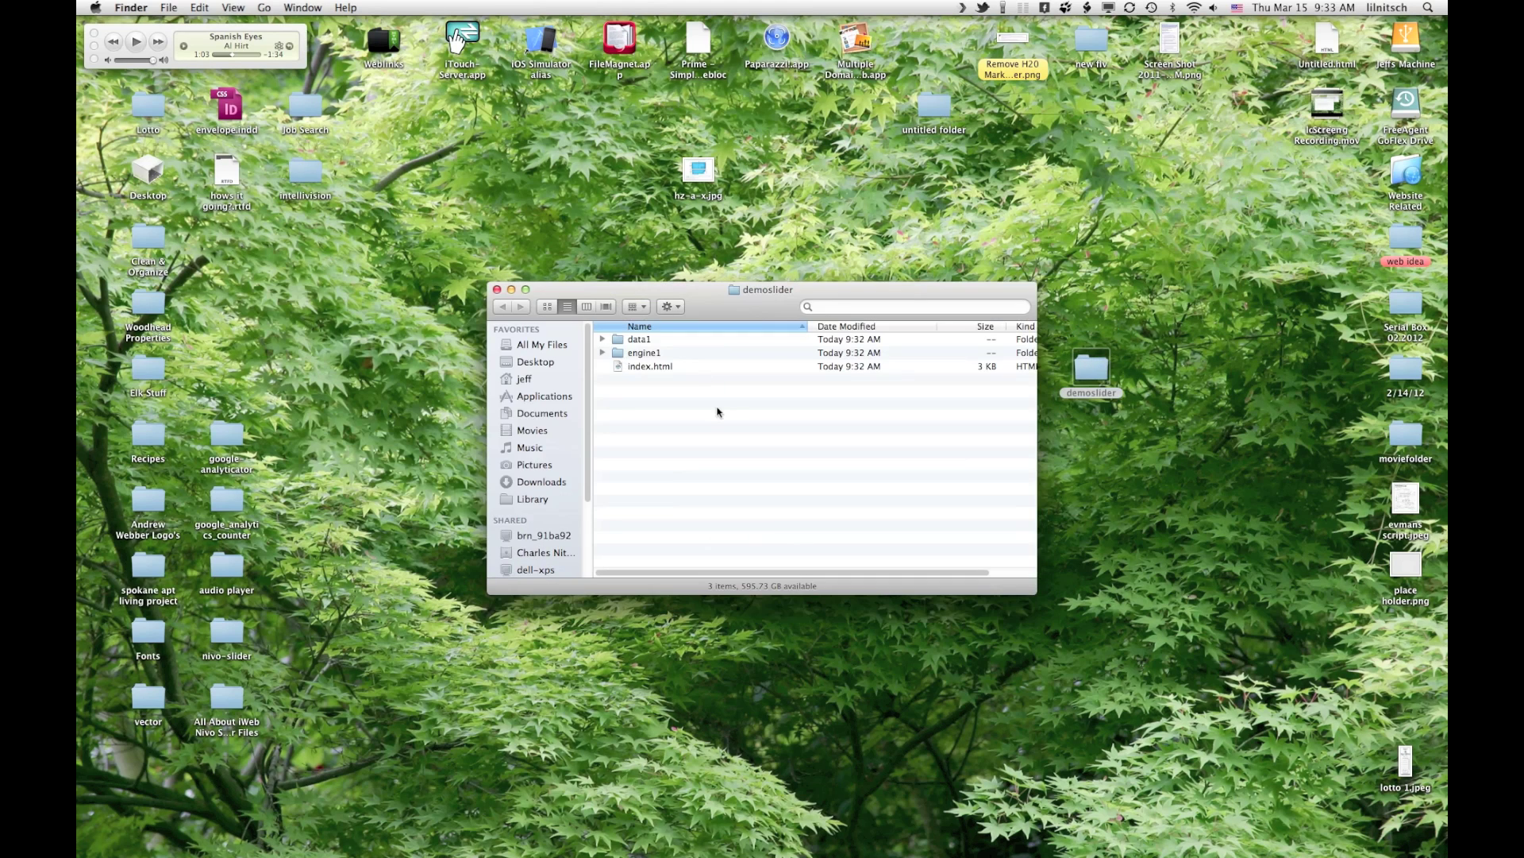
drag(489, 285, 497, 290)
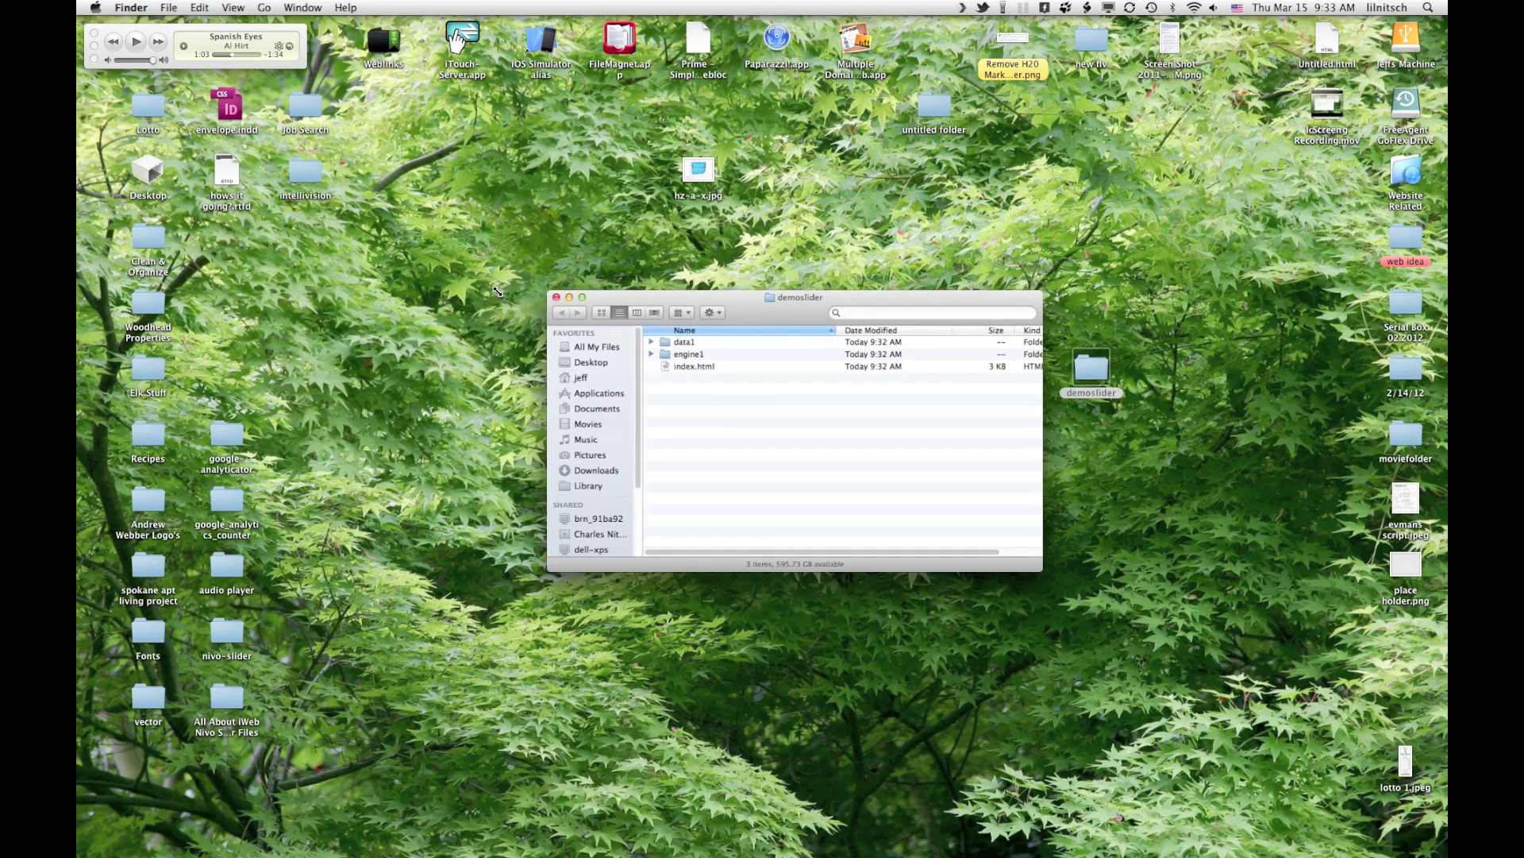
click(557, 297)
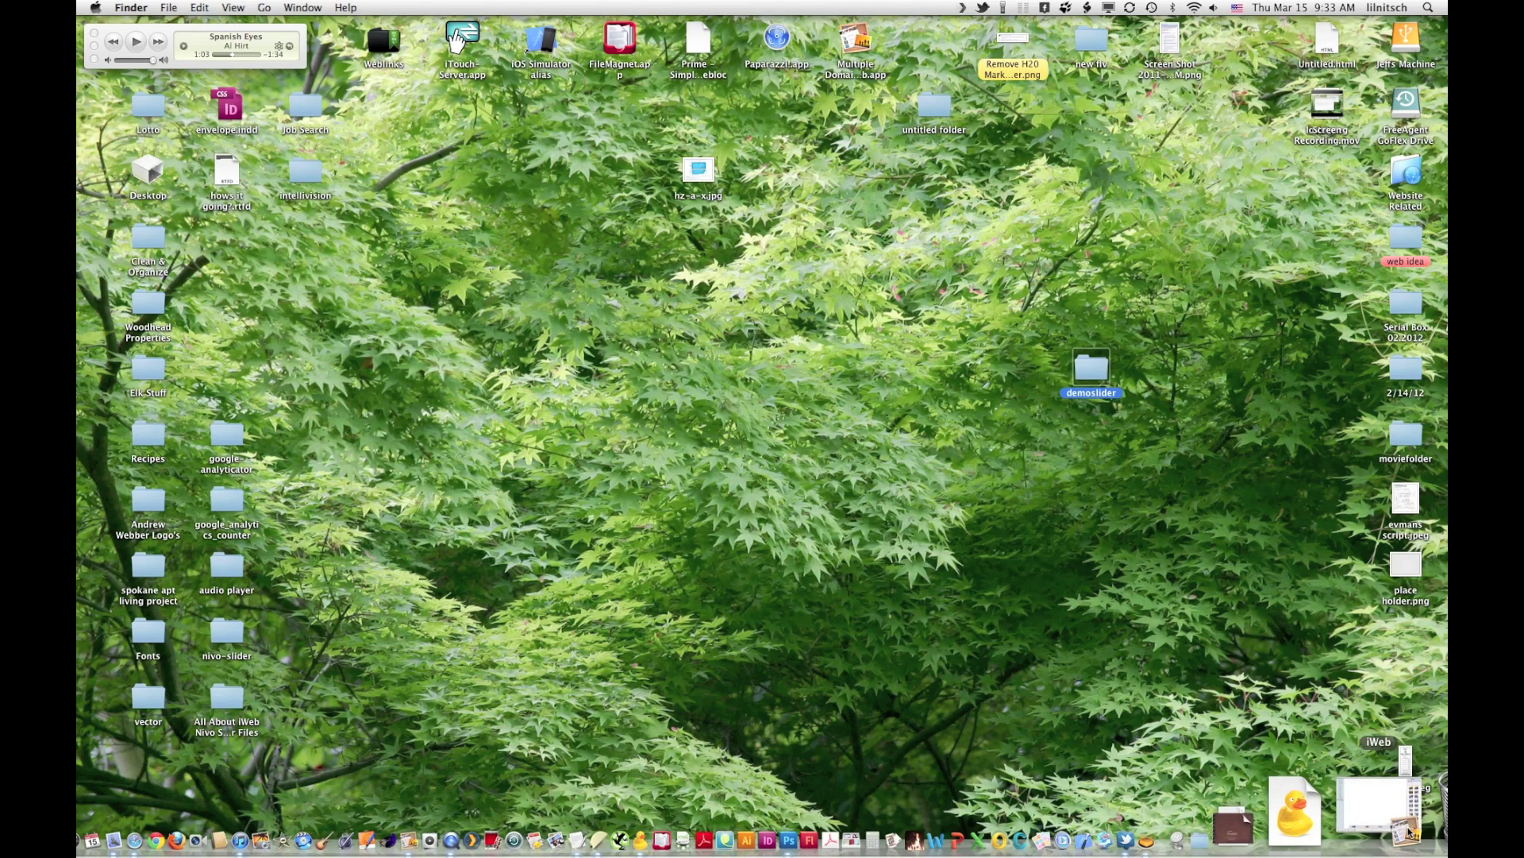
click(1379, 804)
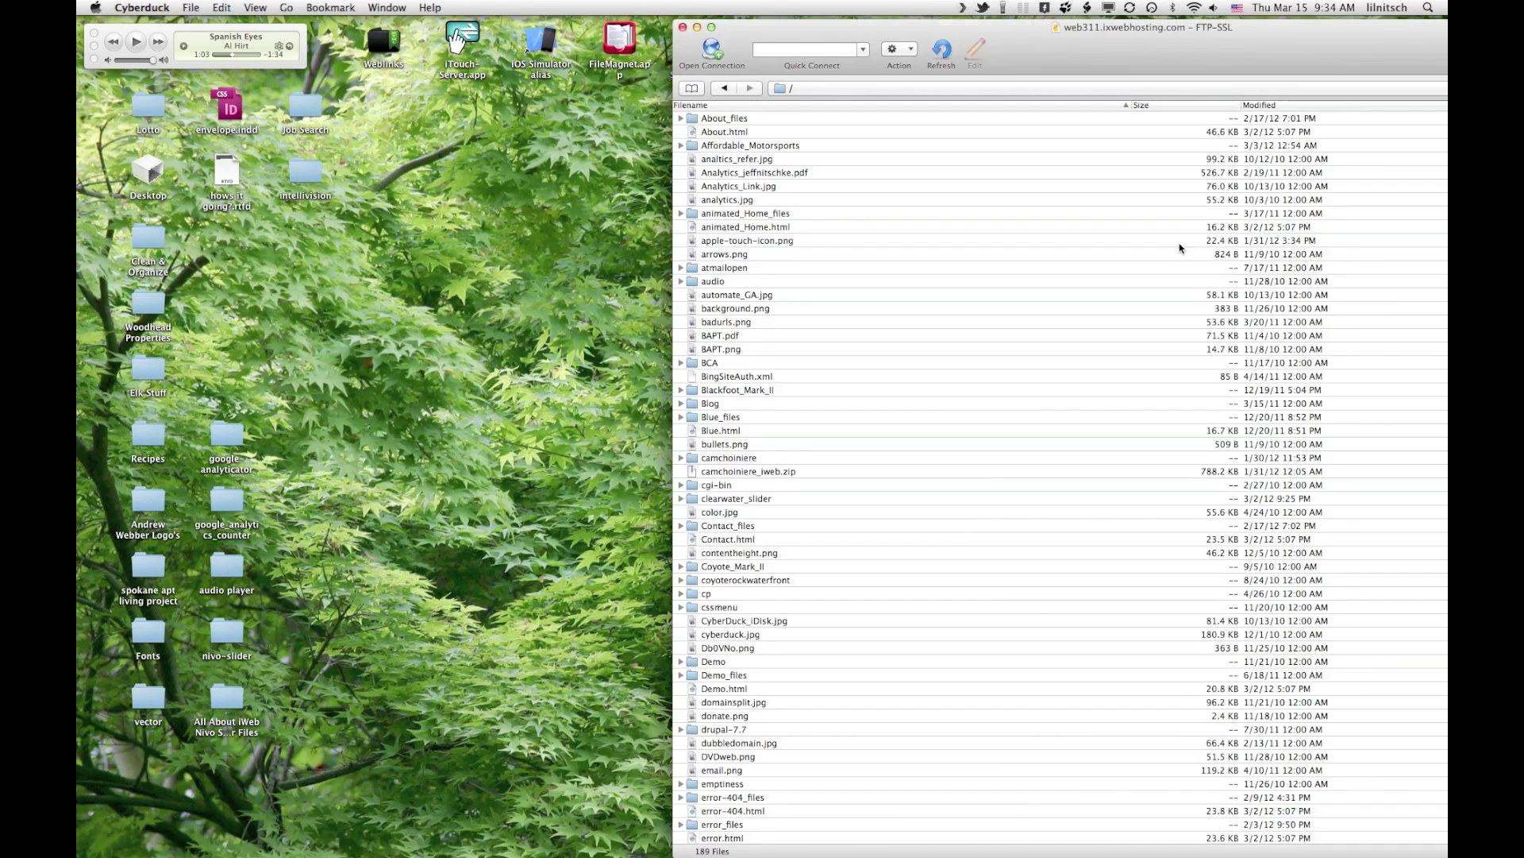
- Reposition Cyberduck and drop the demoslider folder into the server's root listing
drag(1107, 49, 807, 225)
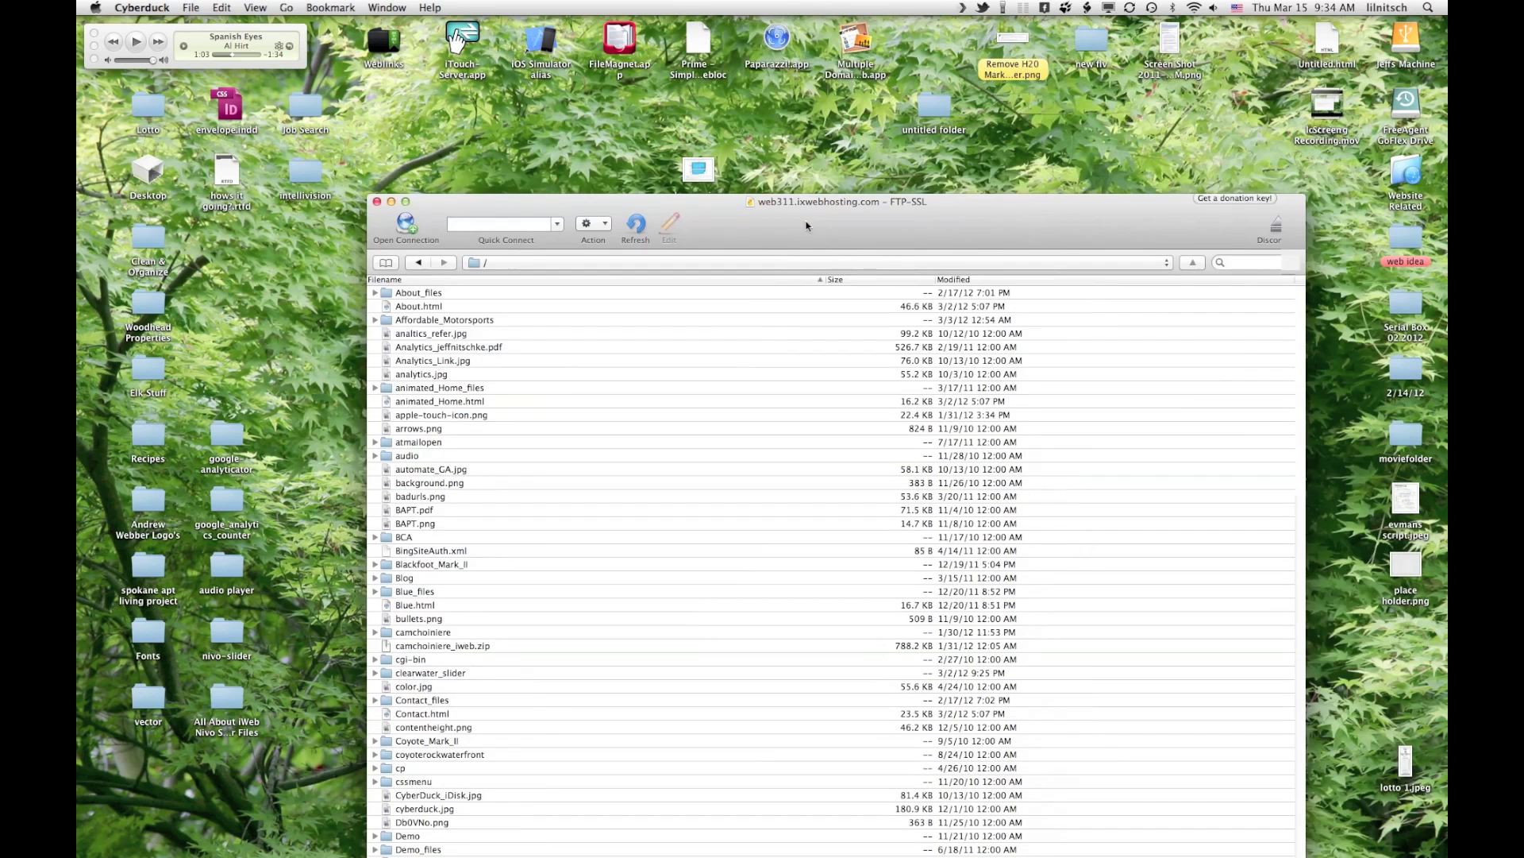
drag(1037, 211, 805, 44)
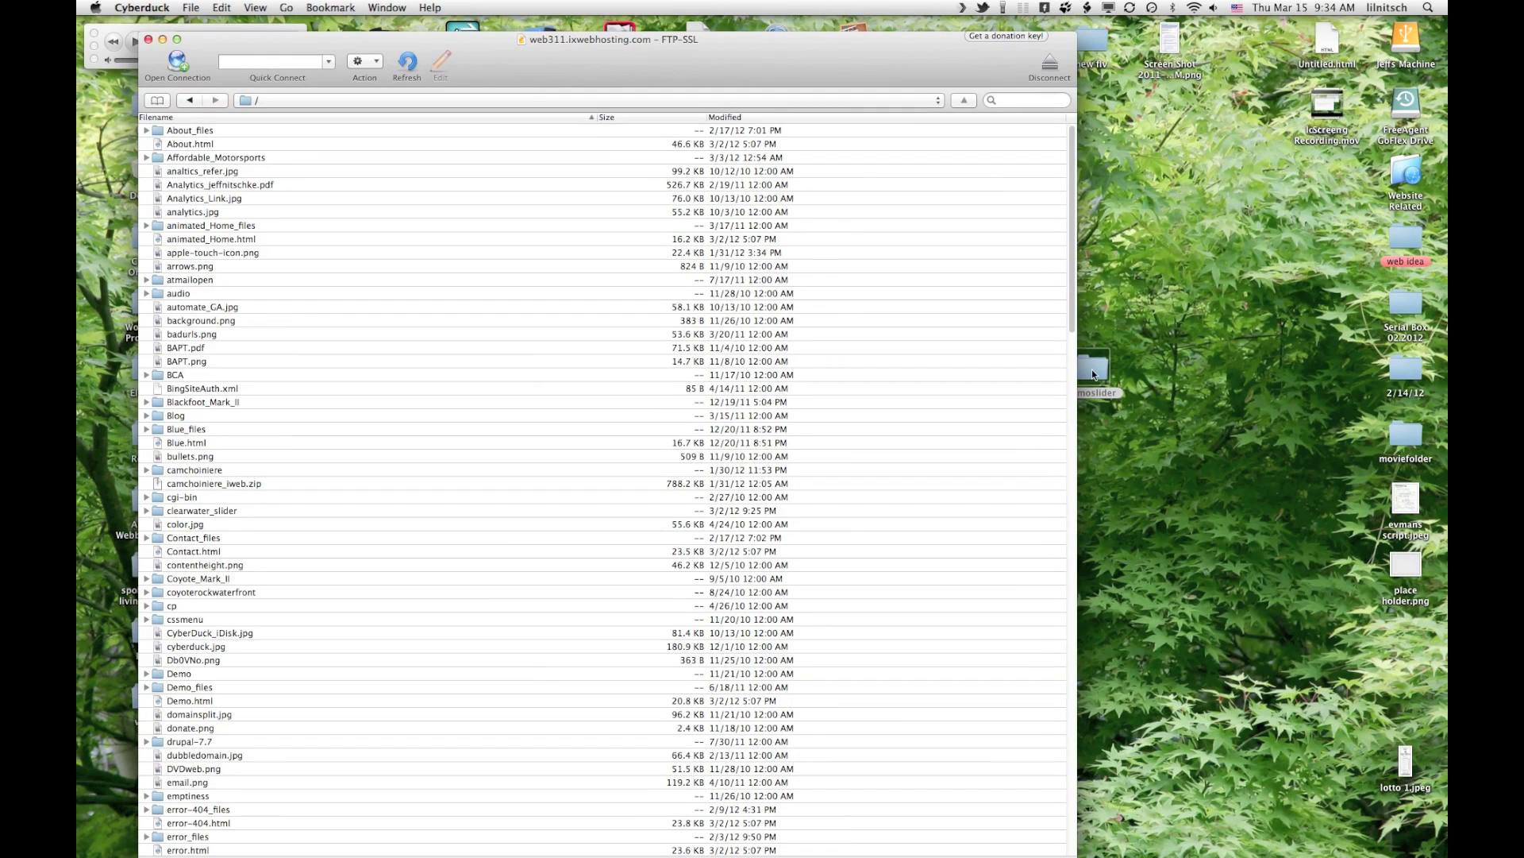
mouse_move(1092, 369)
mouse_down()
mouse_move(1176, 327)
mouse_move(1175, 306)
mouse_move(1018, 455)
mouse_move(612, 338)
mouse_up()
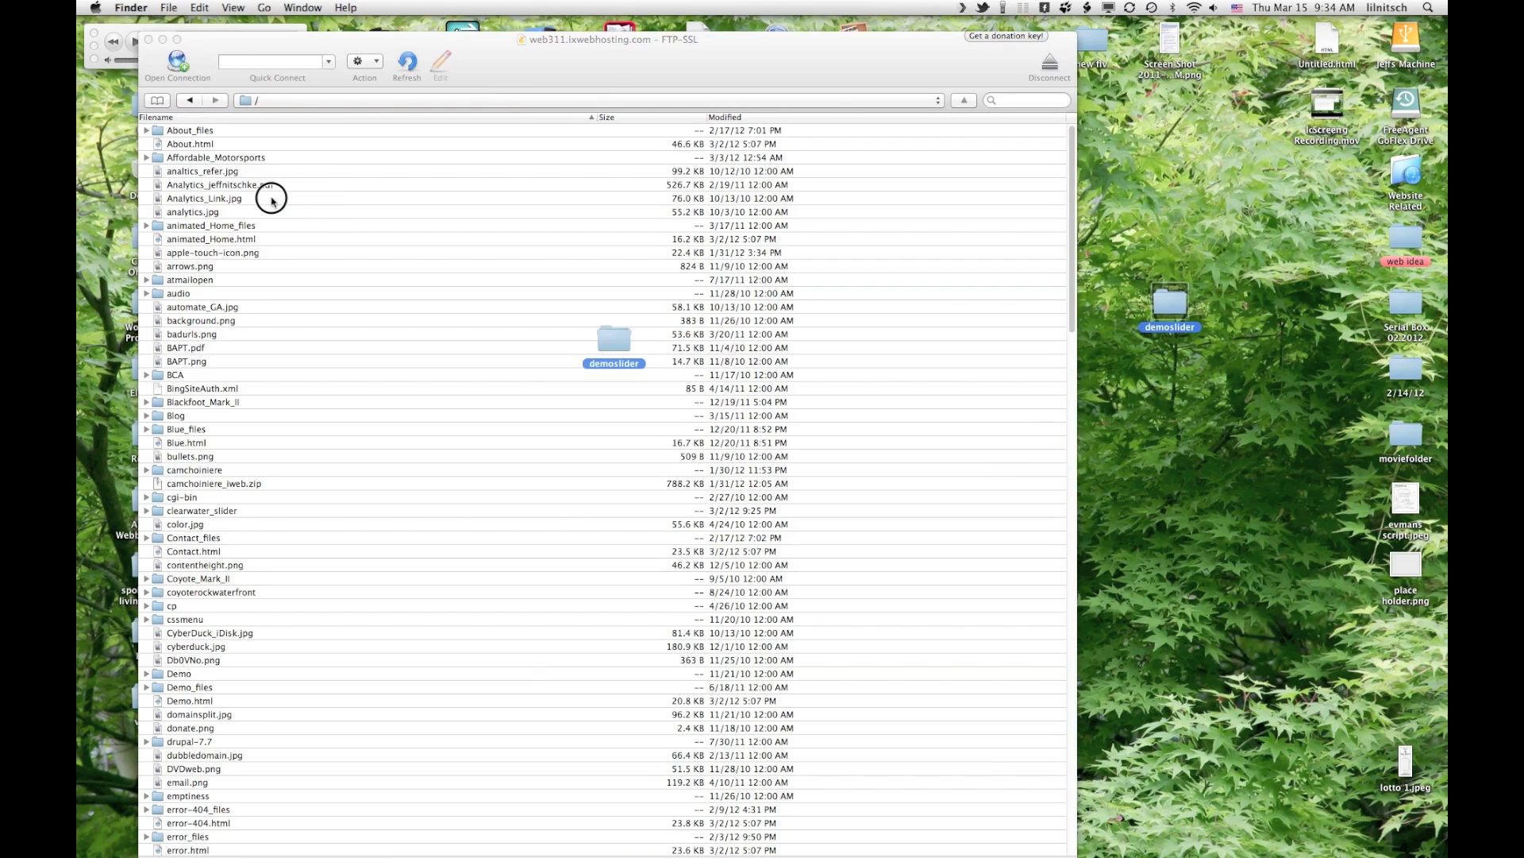
drag(272, 201, 309, 212)
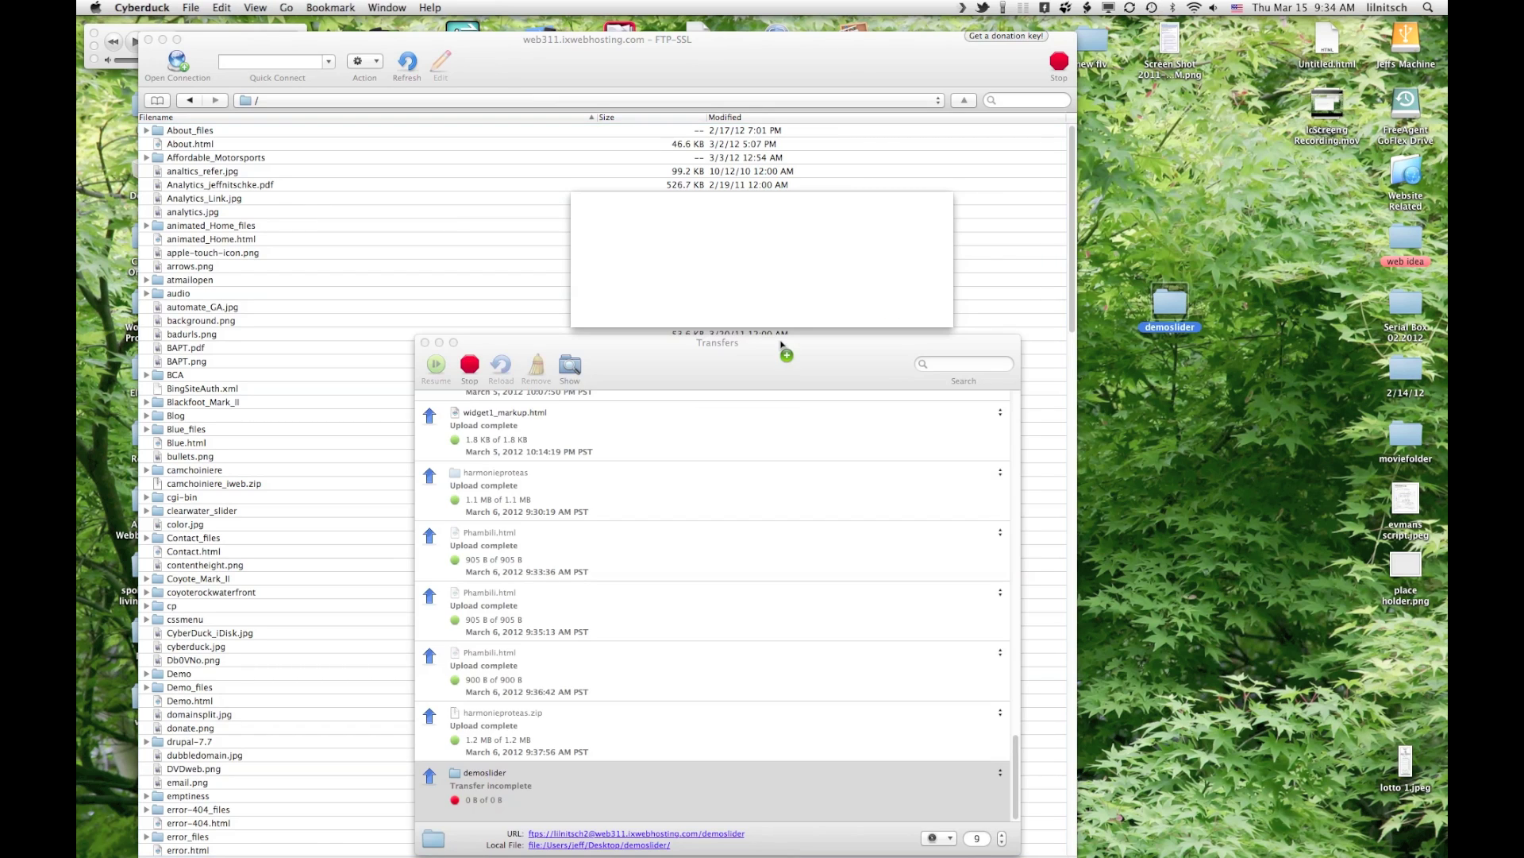
- Accept the server certificate and let the 651.4 KB demoslider upload complete
click(919, 310)
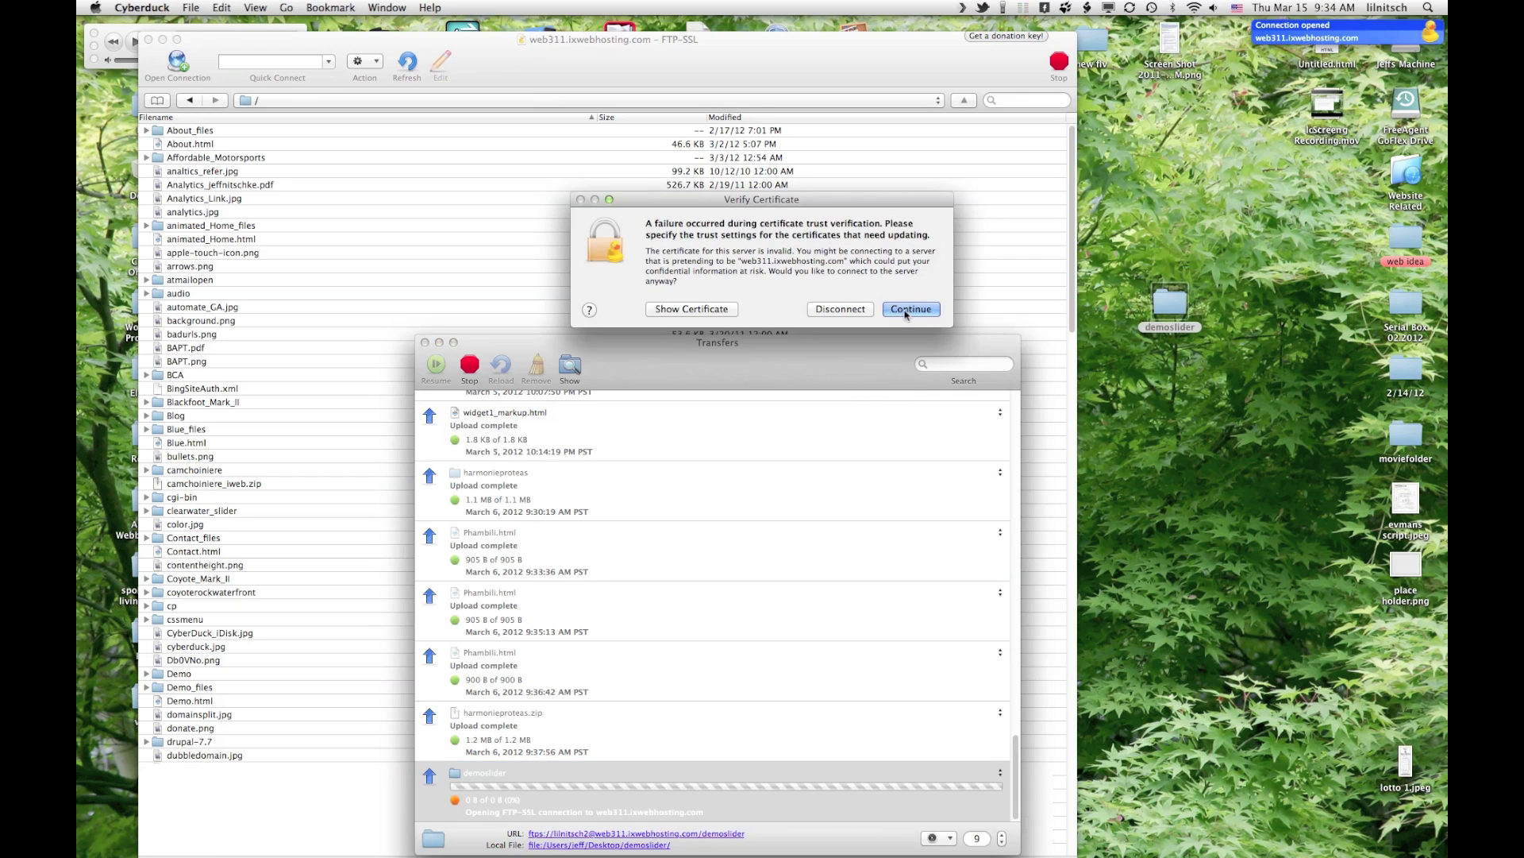
click(908, 310)
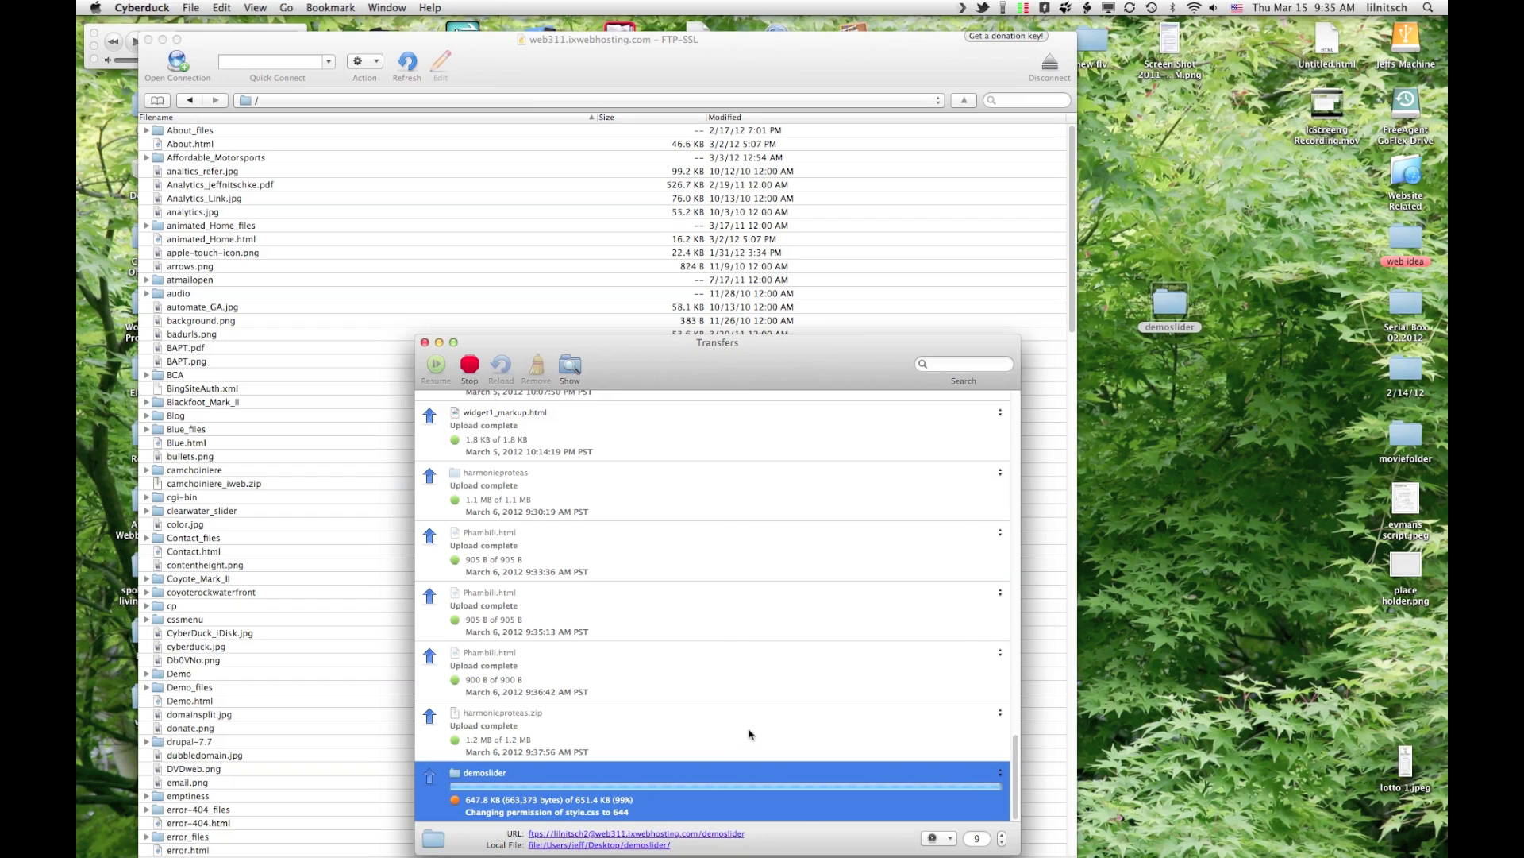
click(1174, 332)
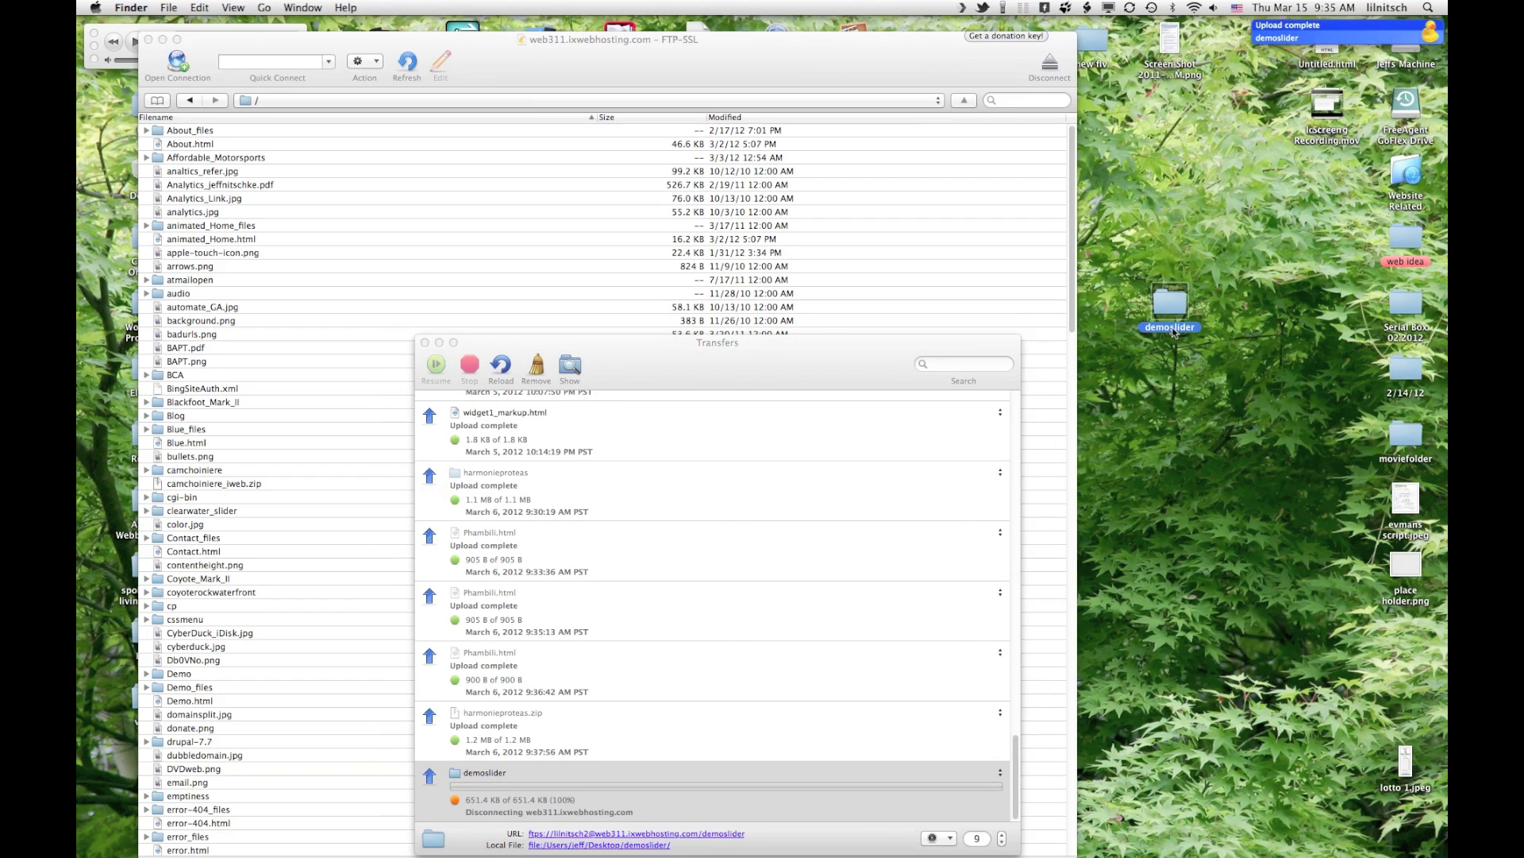
click(1172, 328)
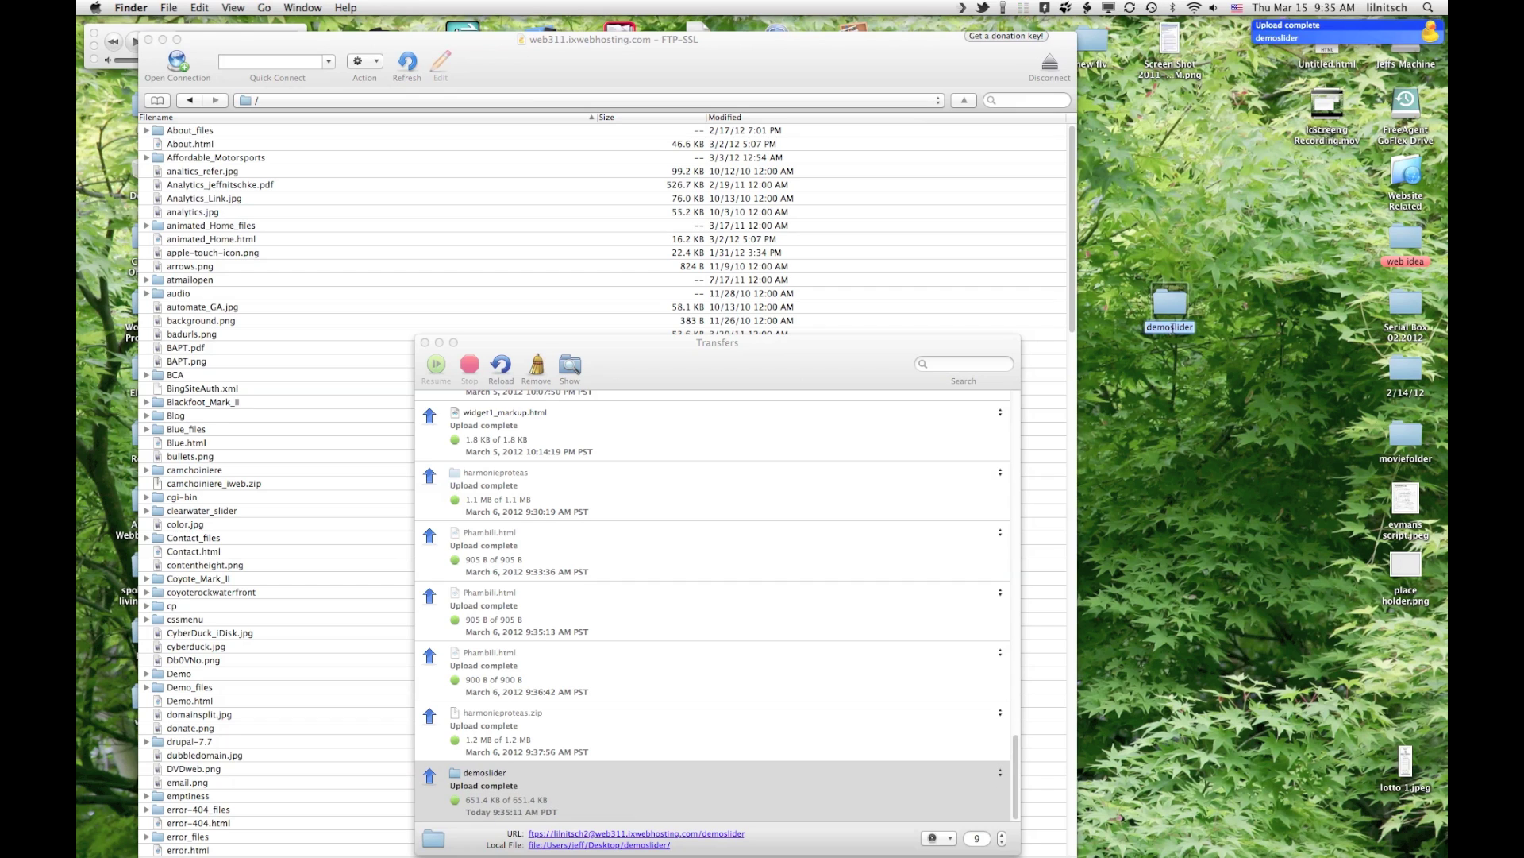
click(1163, 503)
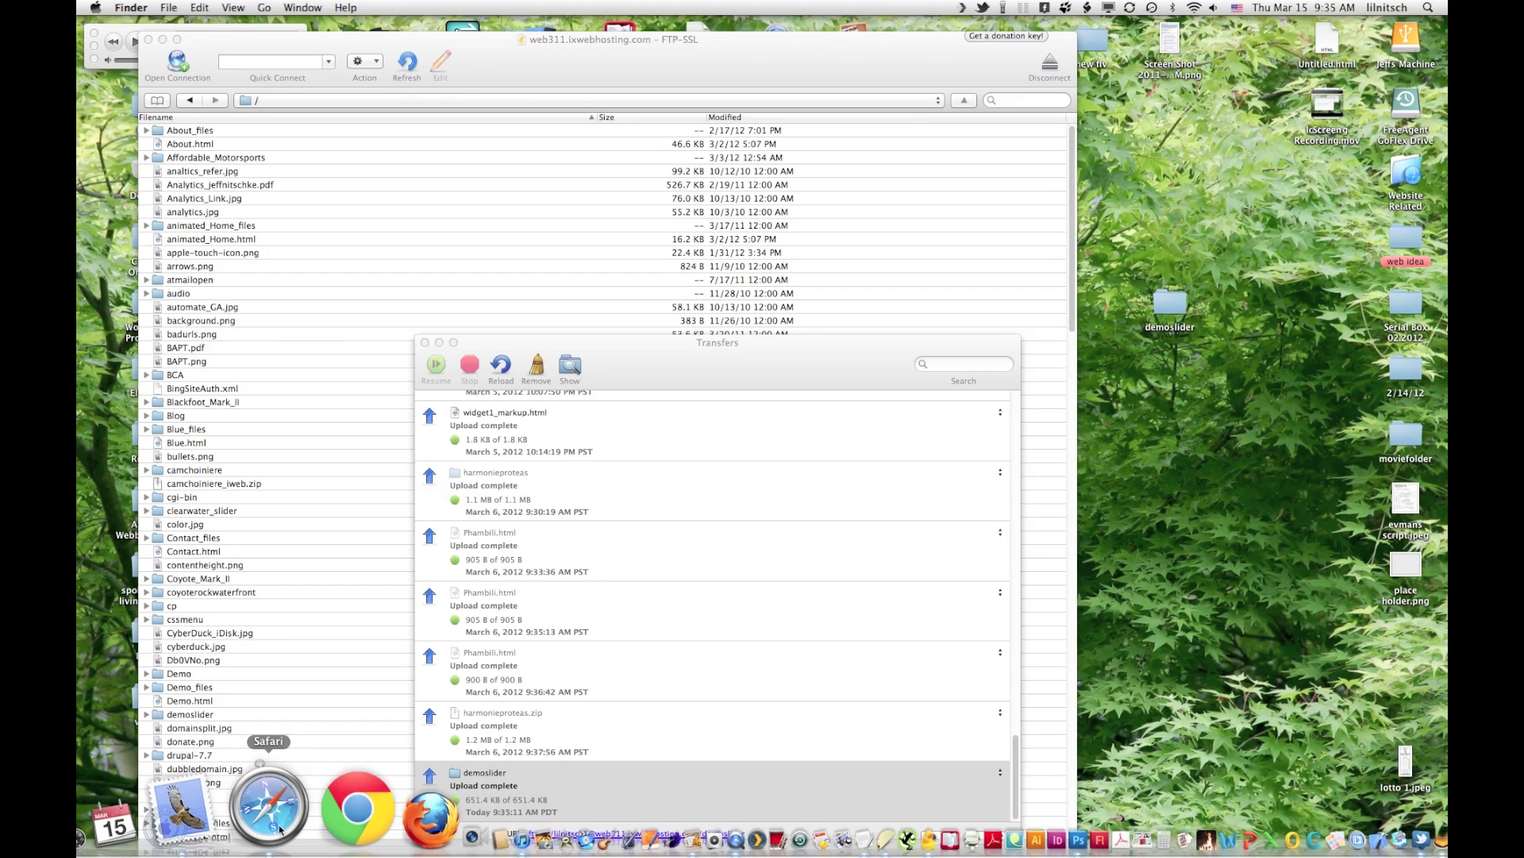
- Load jeffnitschke.com/demoslider in Safari to see the uploaded slider playing live
click(278, 828)
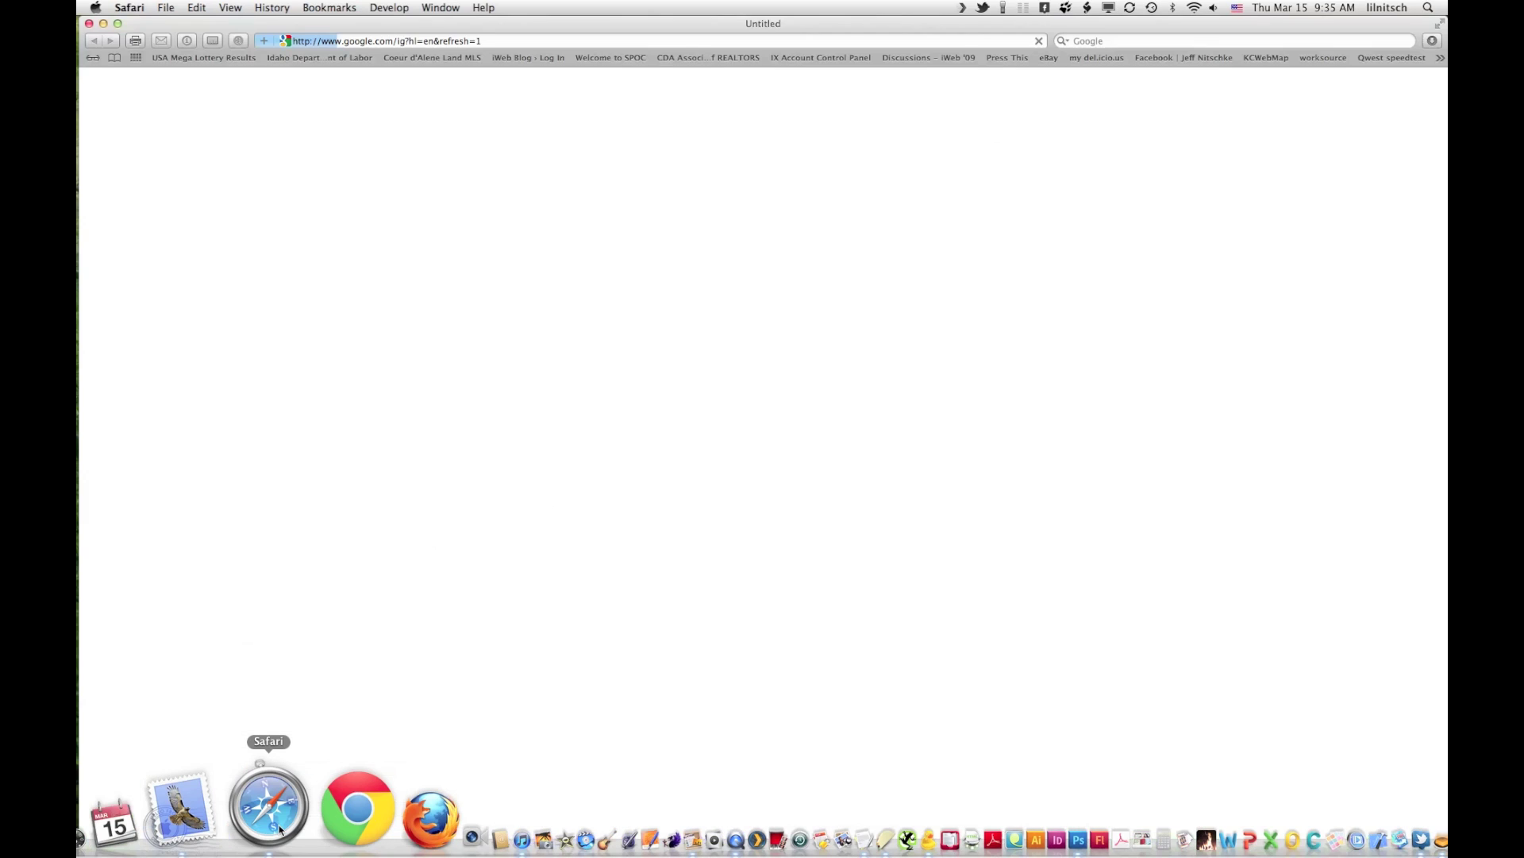
drag(608, 23, 682, 167)
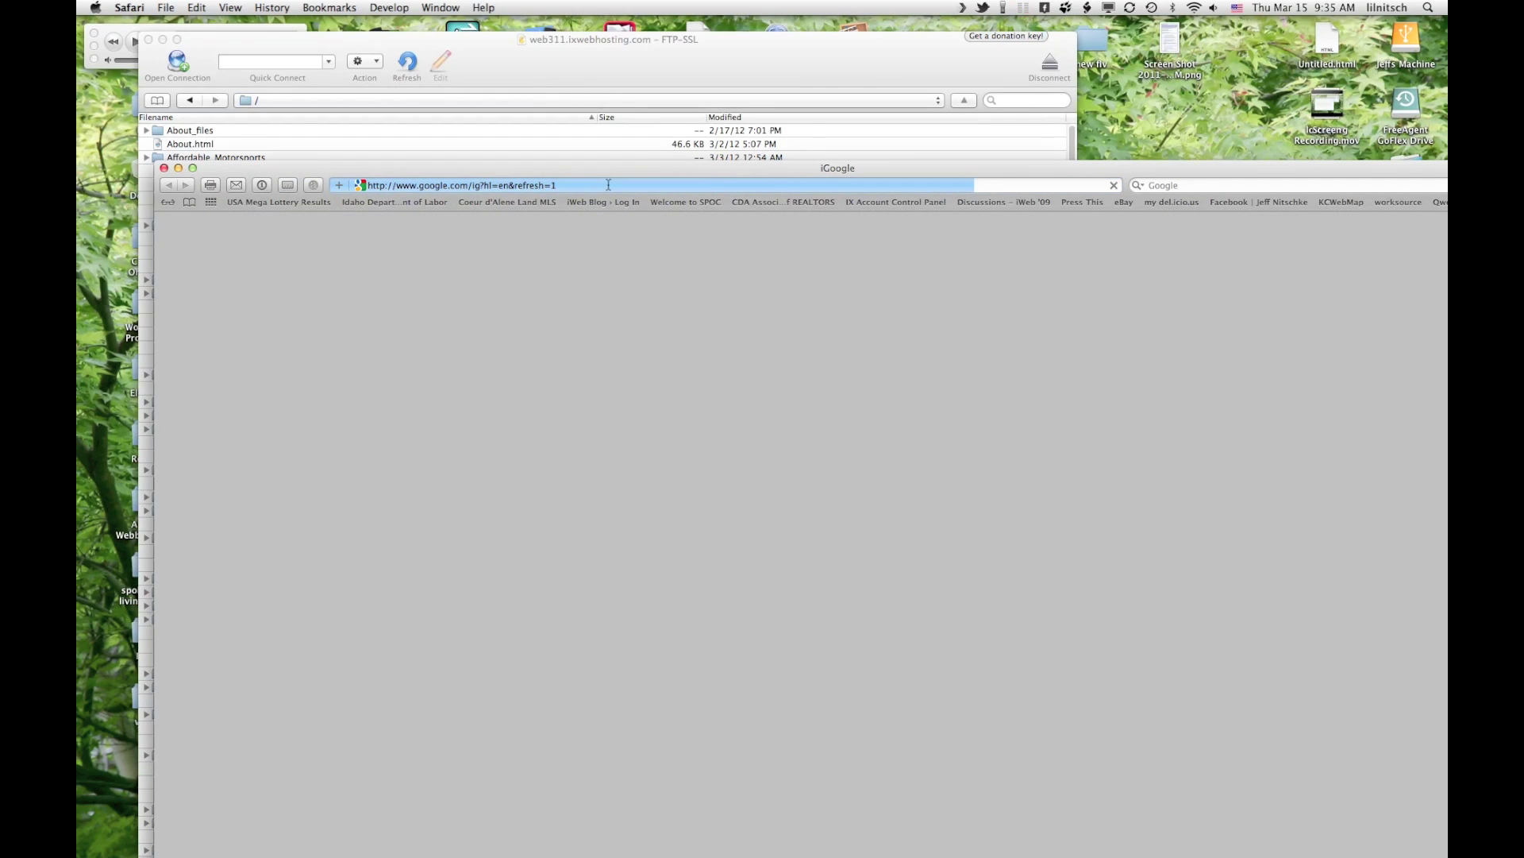
text(je)
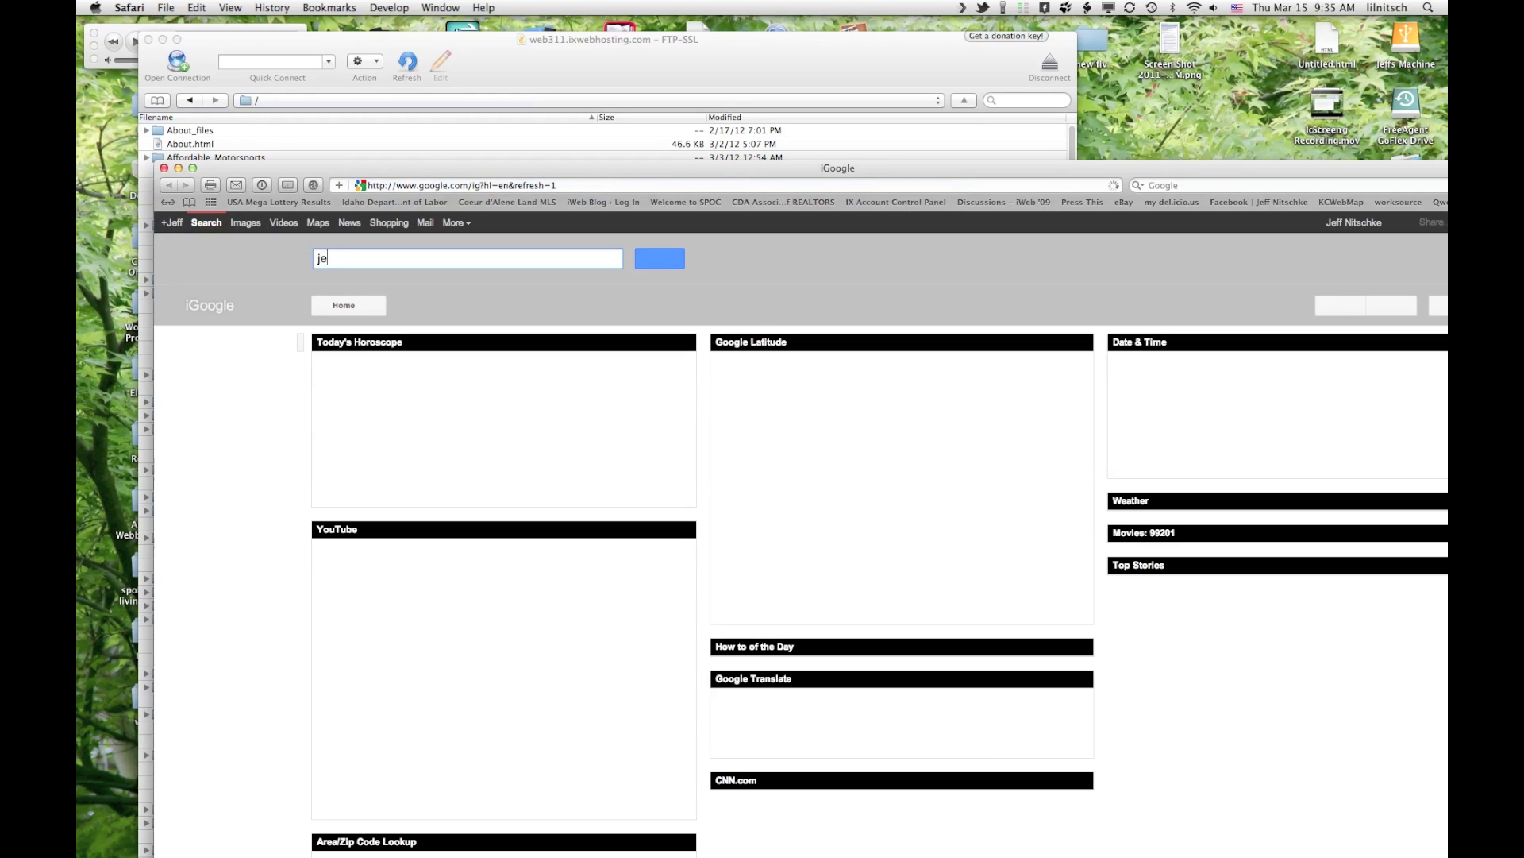
click(610, 183)
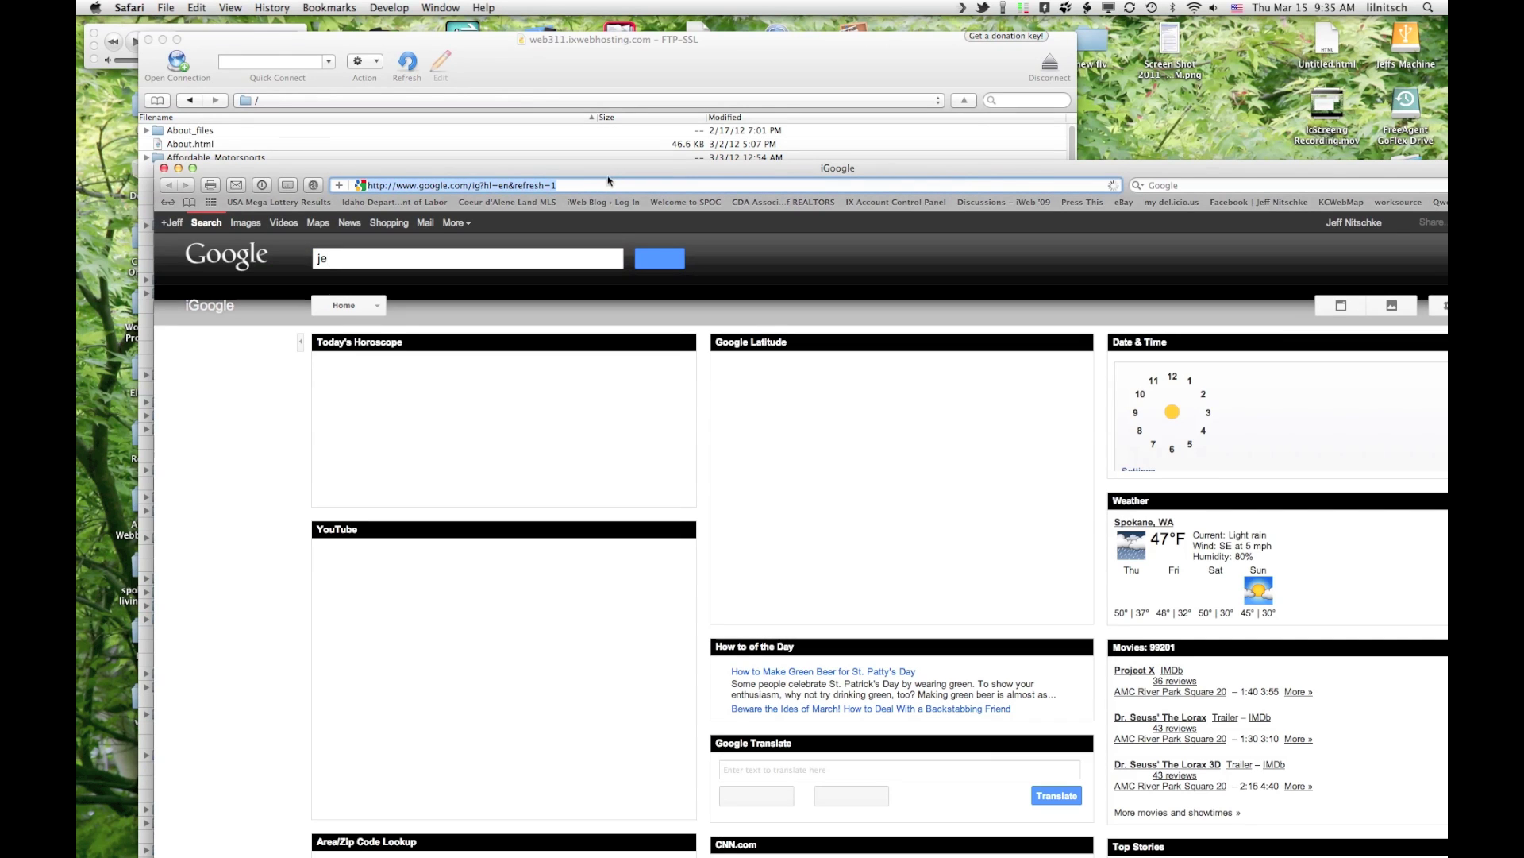
text(jeffnitschke.com/)
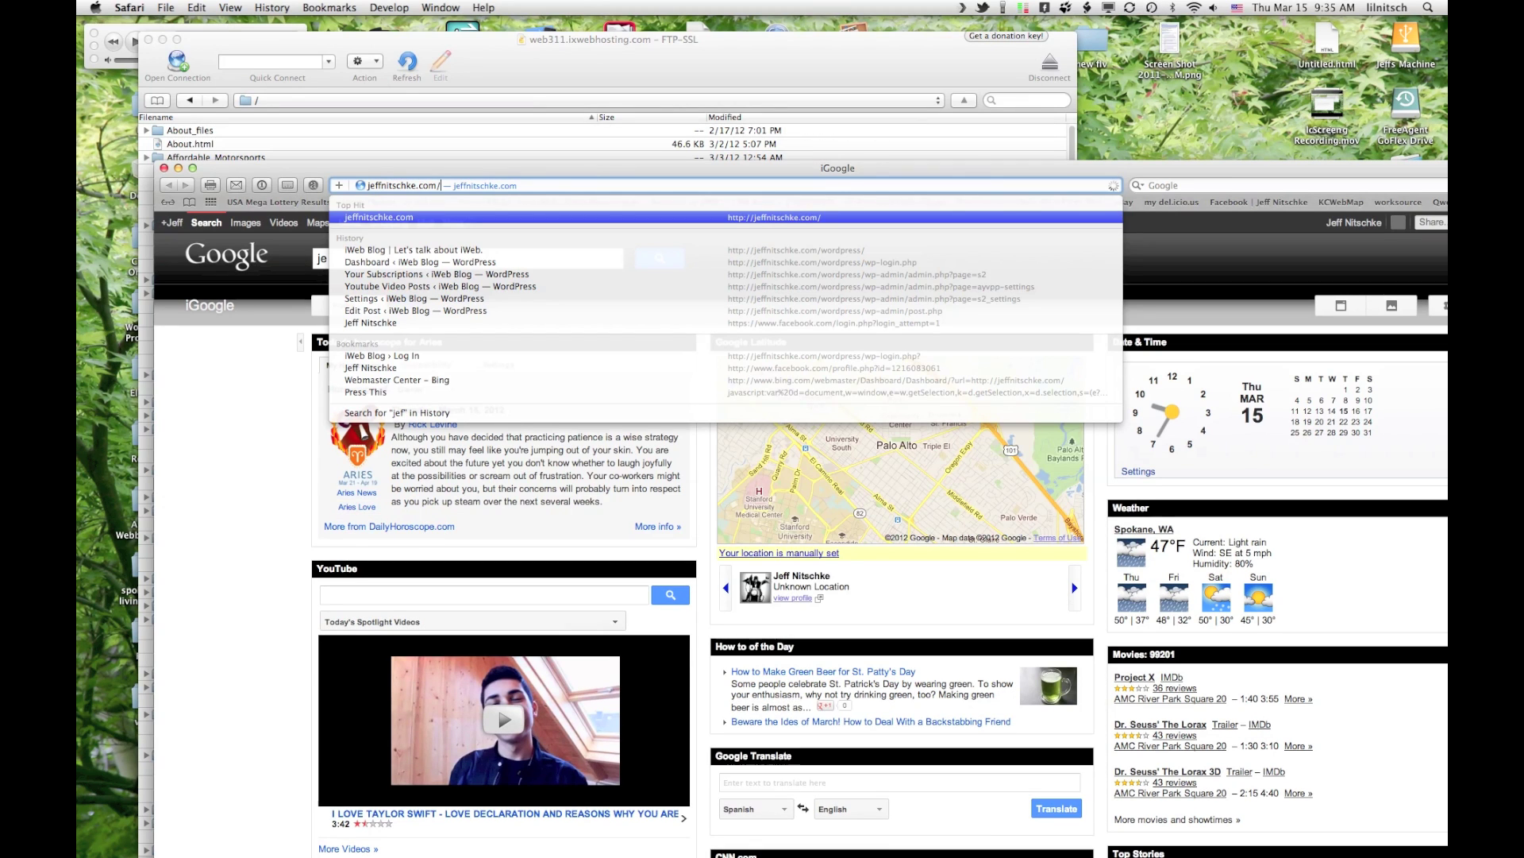
text(demoslider)
key(Return)
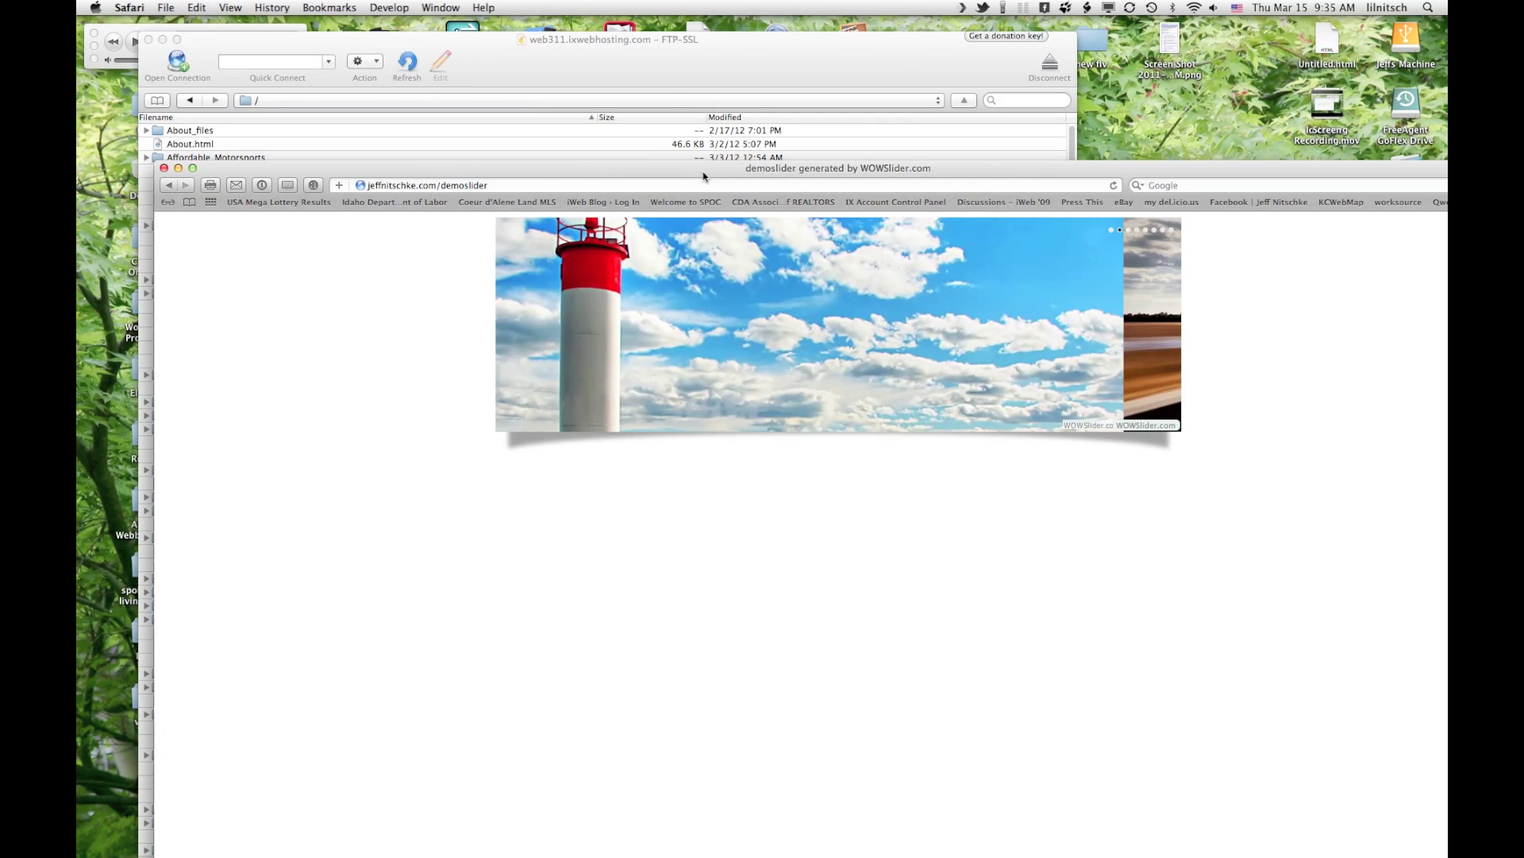
- Show the demoslider page's HTML source through Safari's View menu
drag(683, 168, 629, 27)
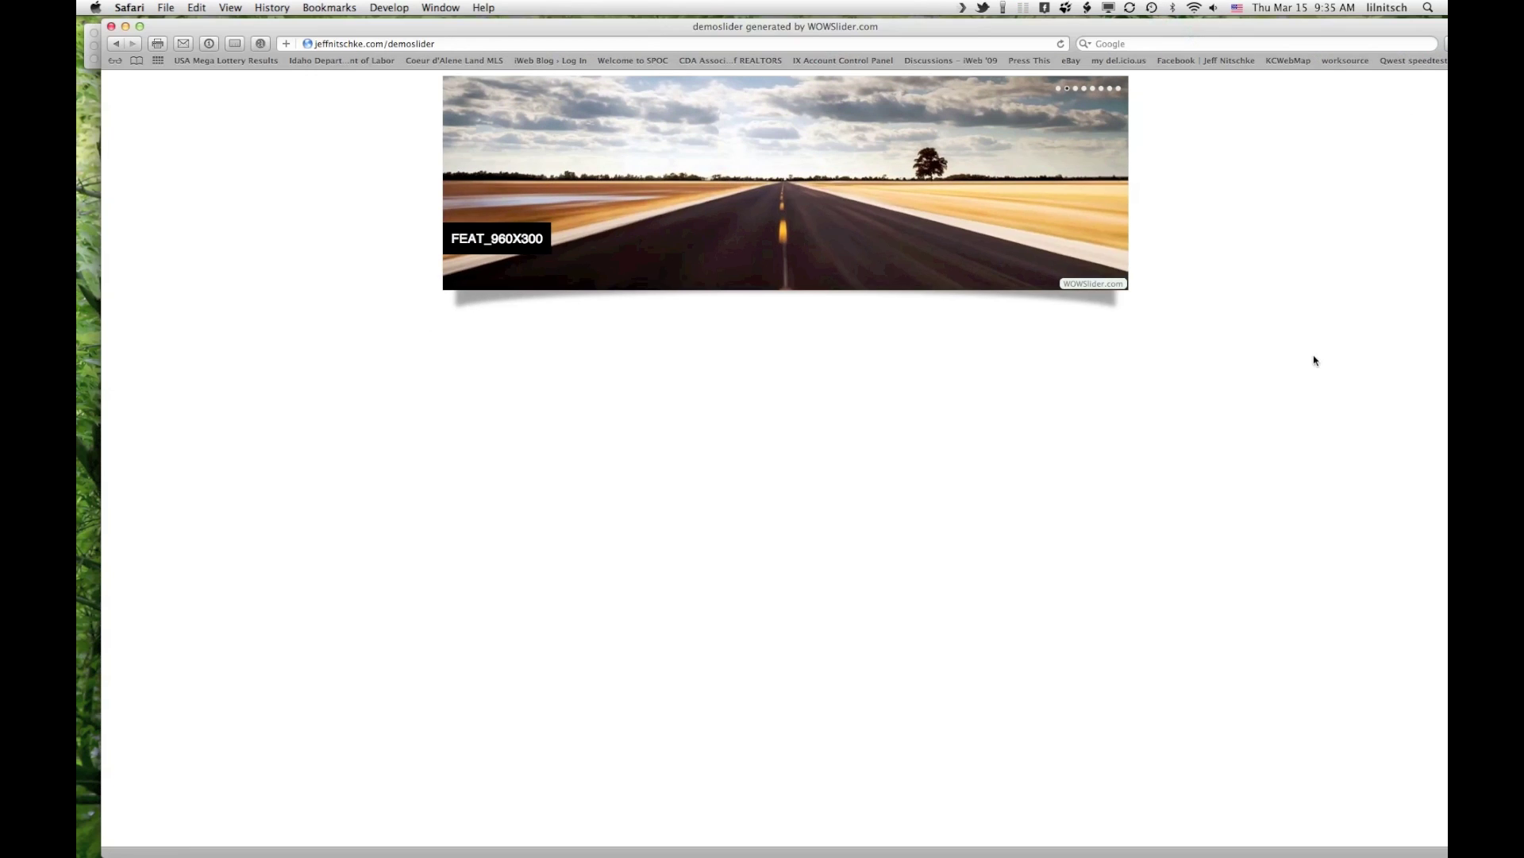
right_click(1204, 339)
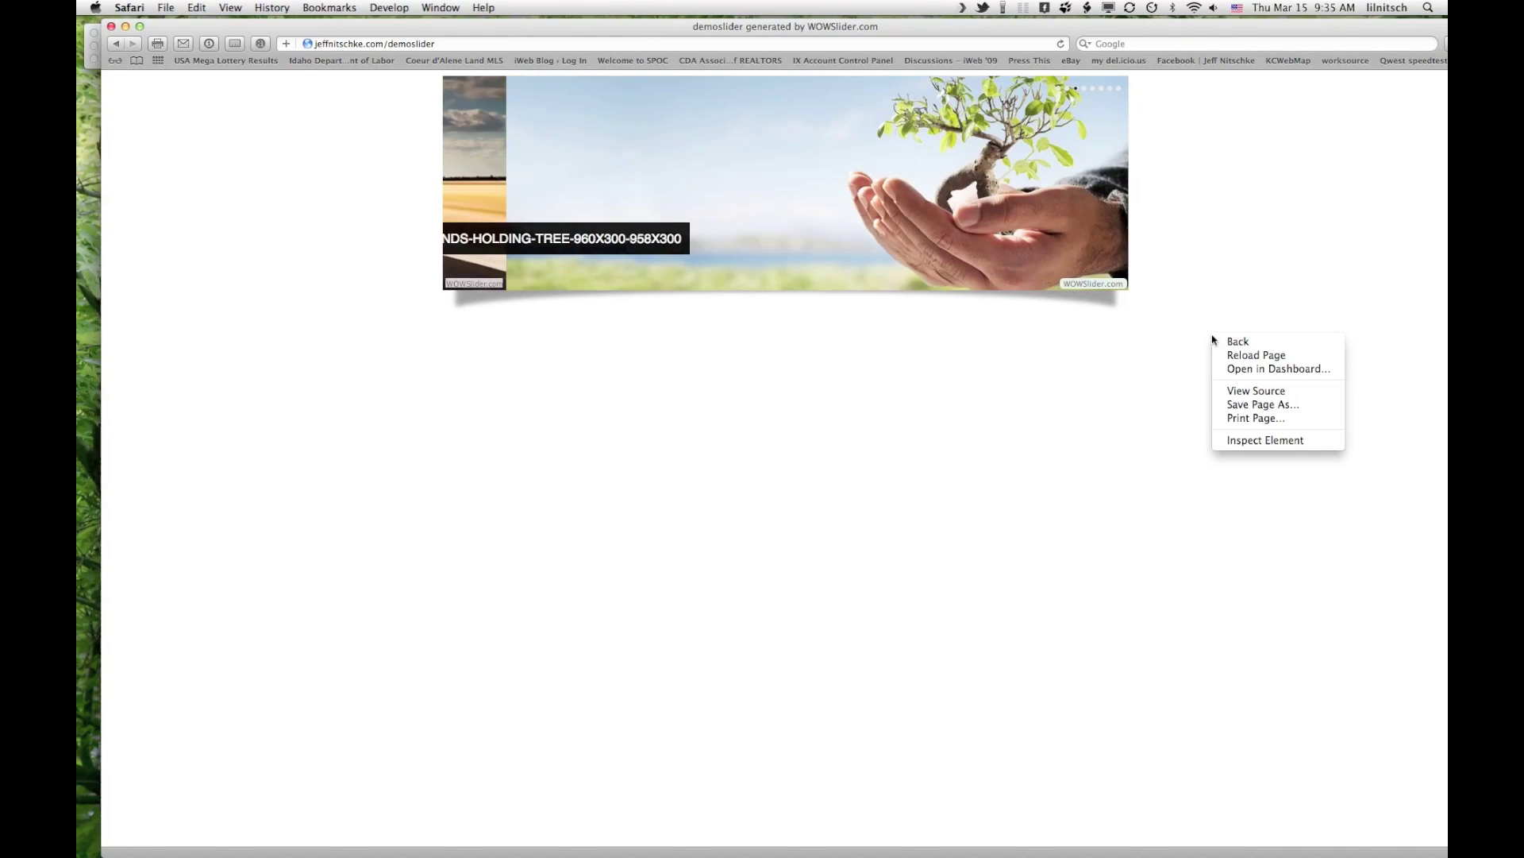
right_click(1031, 391)
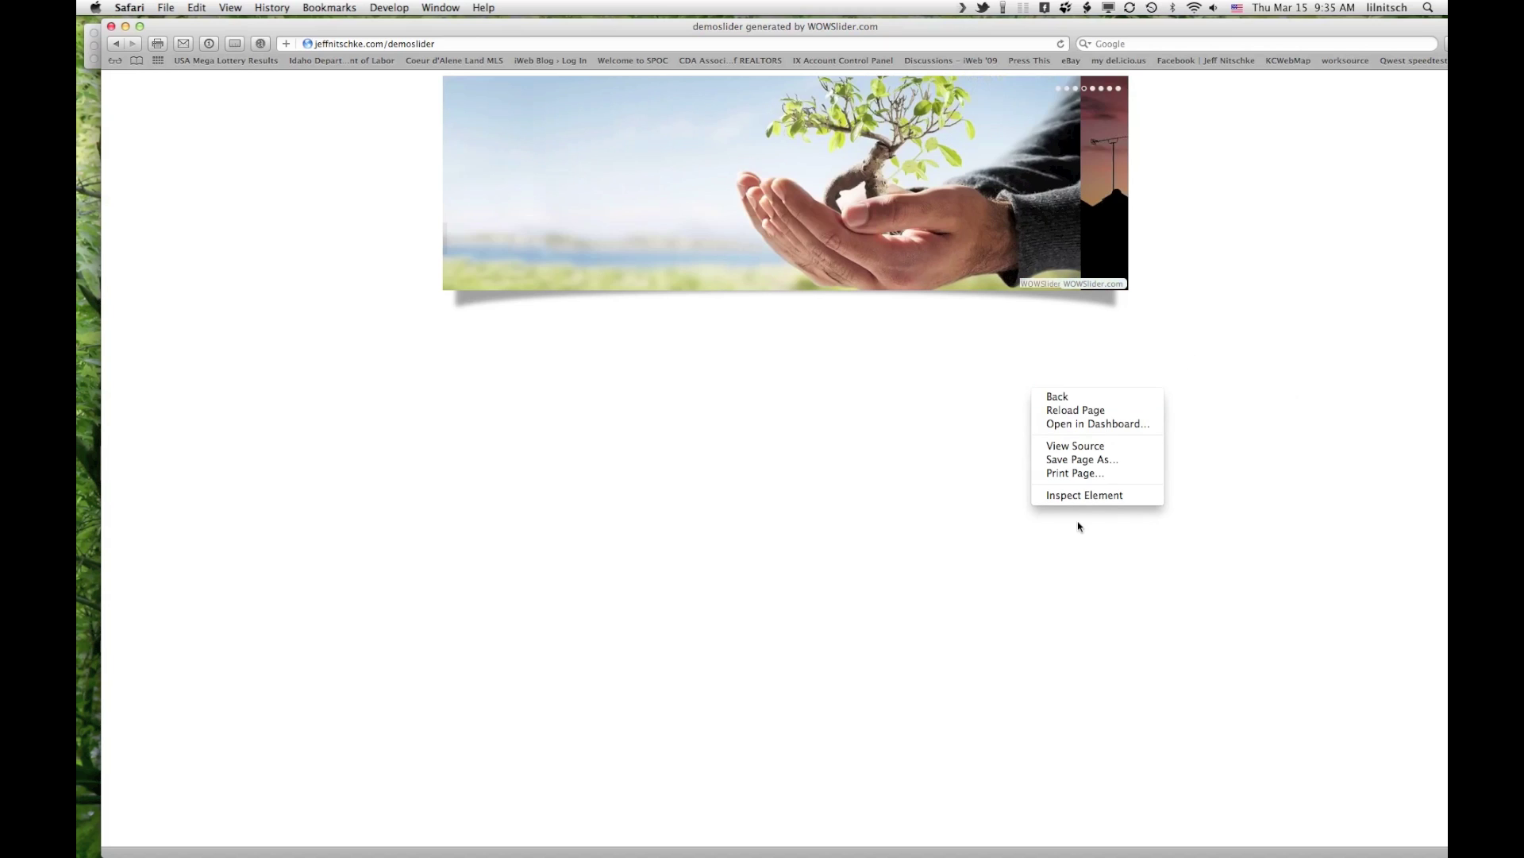
click(1211, 391)
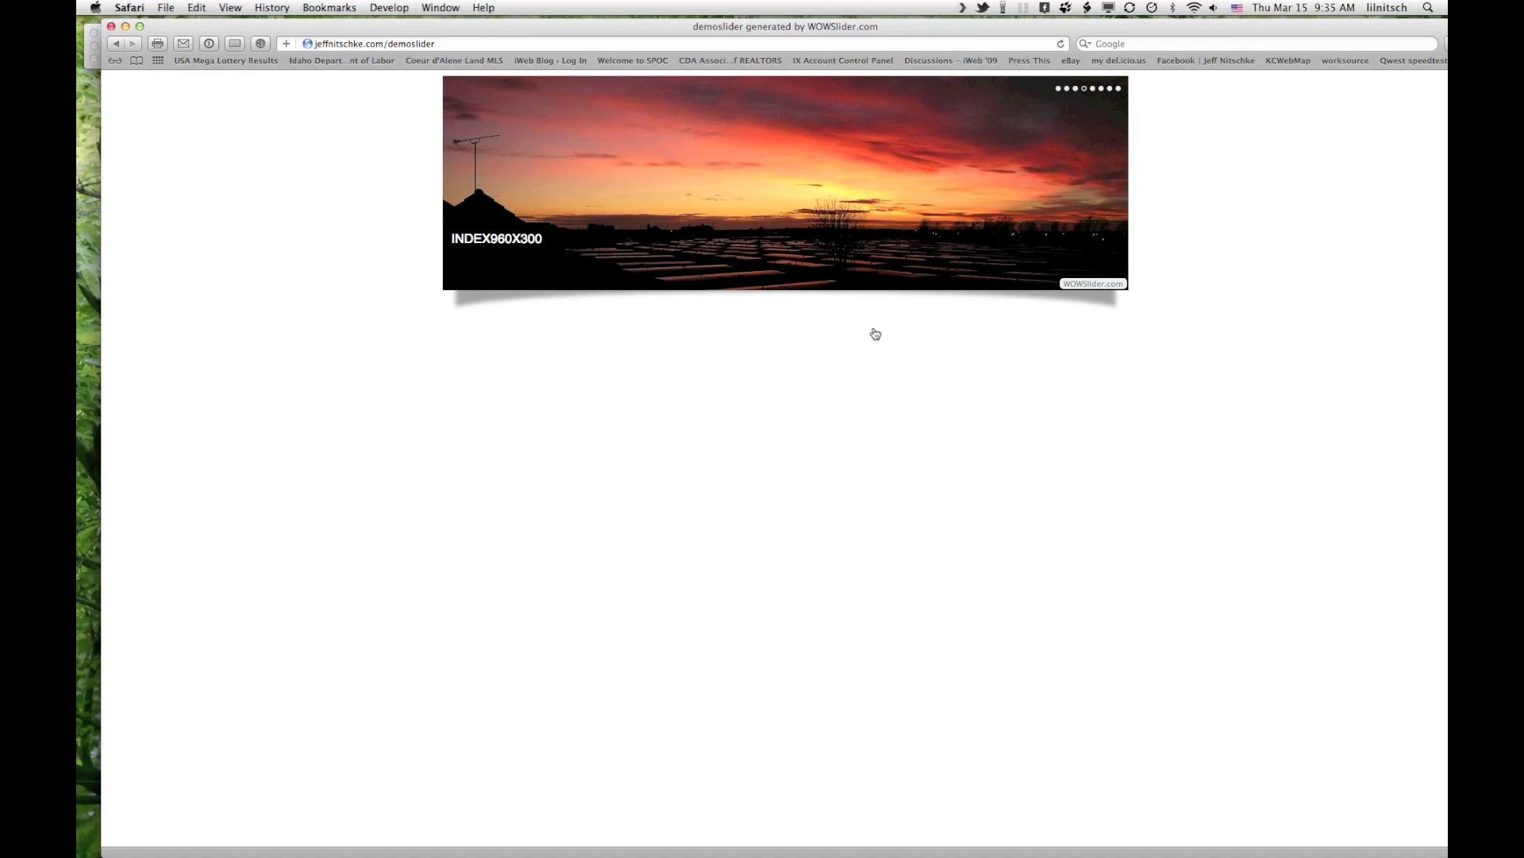
click(230, 7)
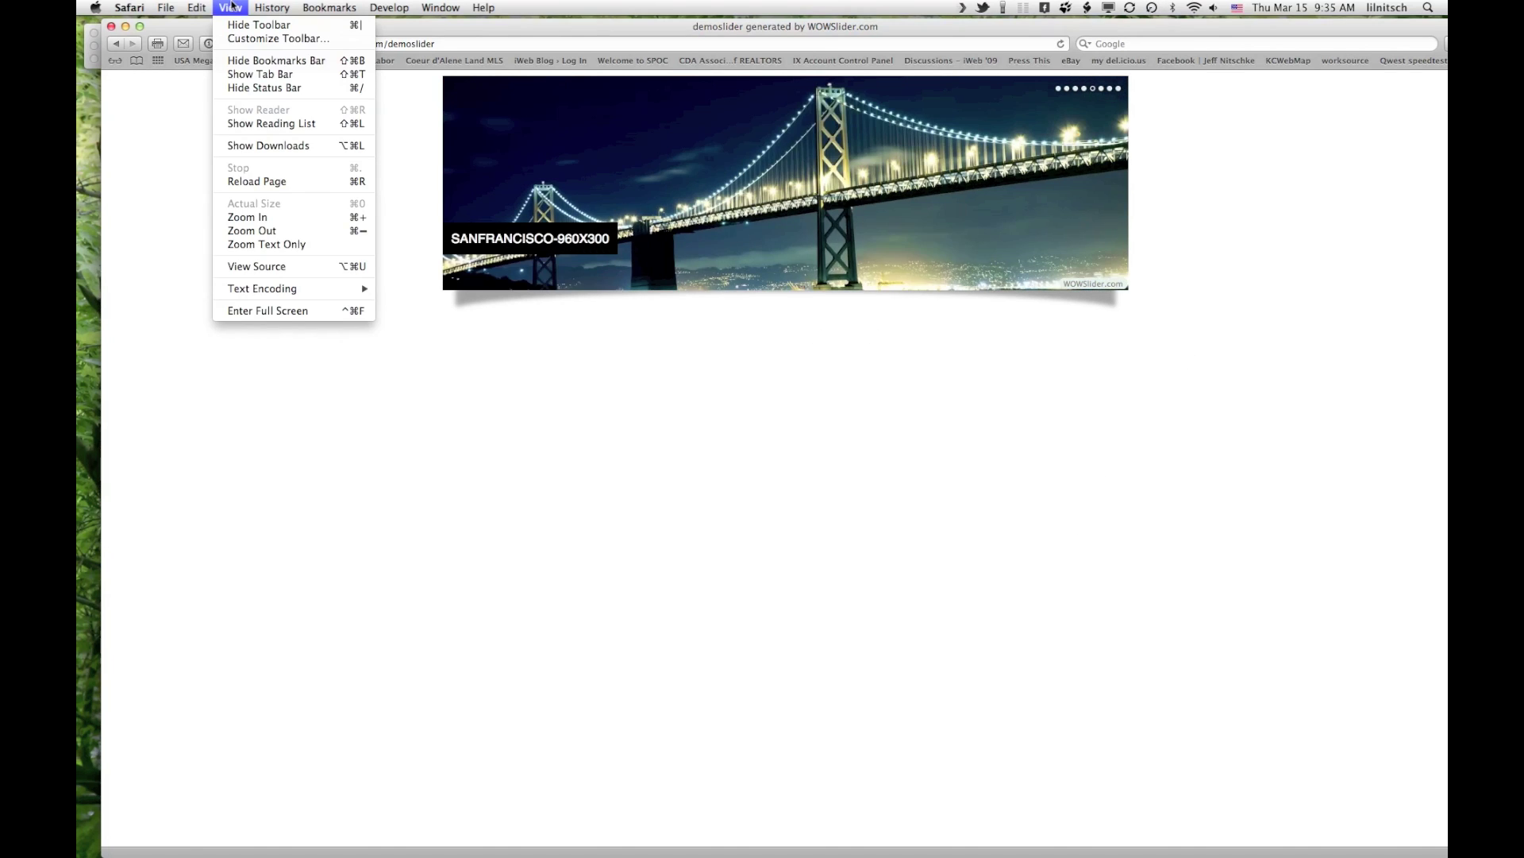
click(230, 7)
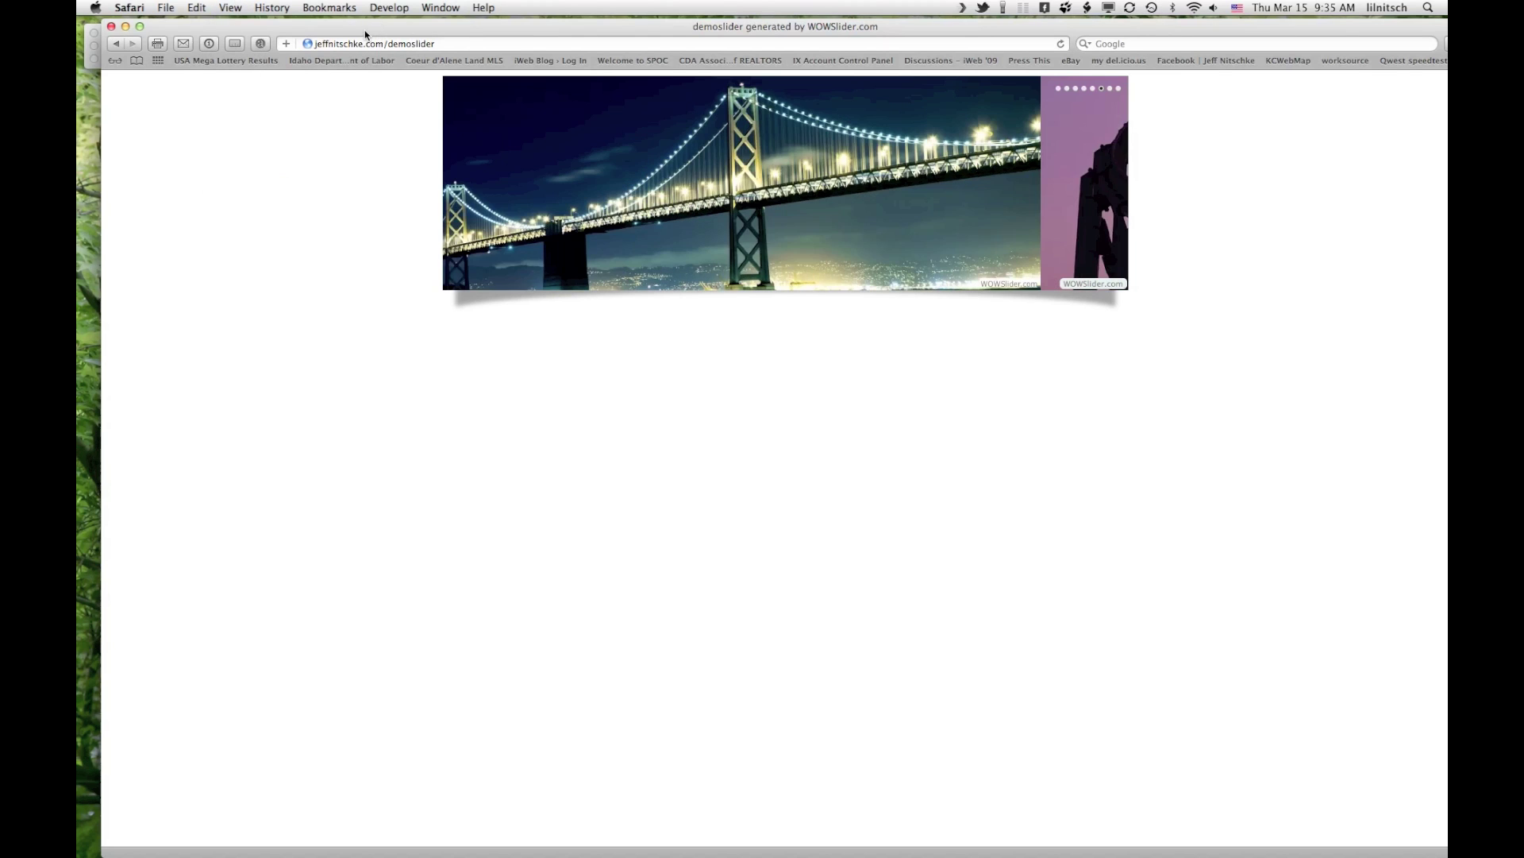
click(188, 136)
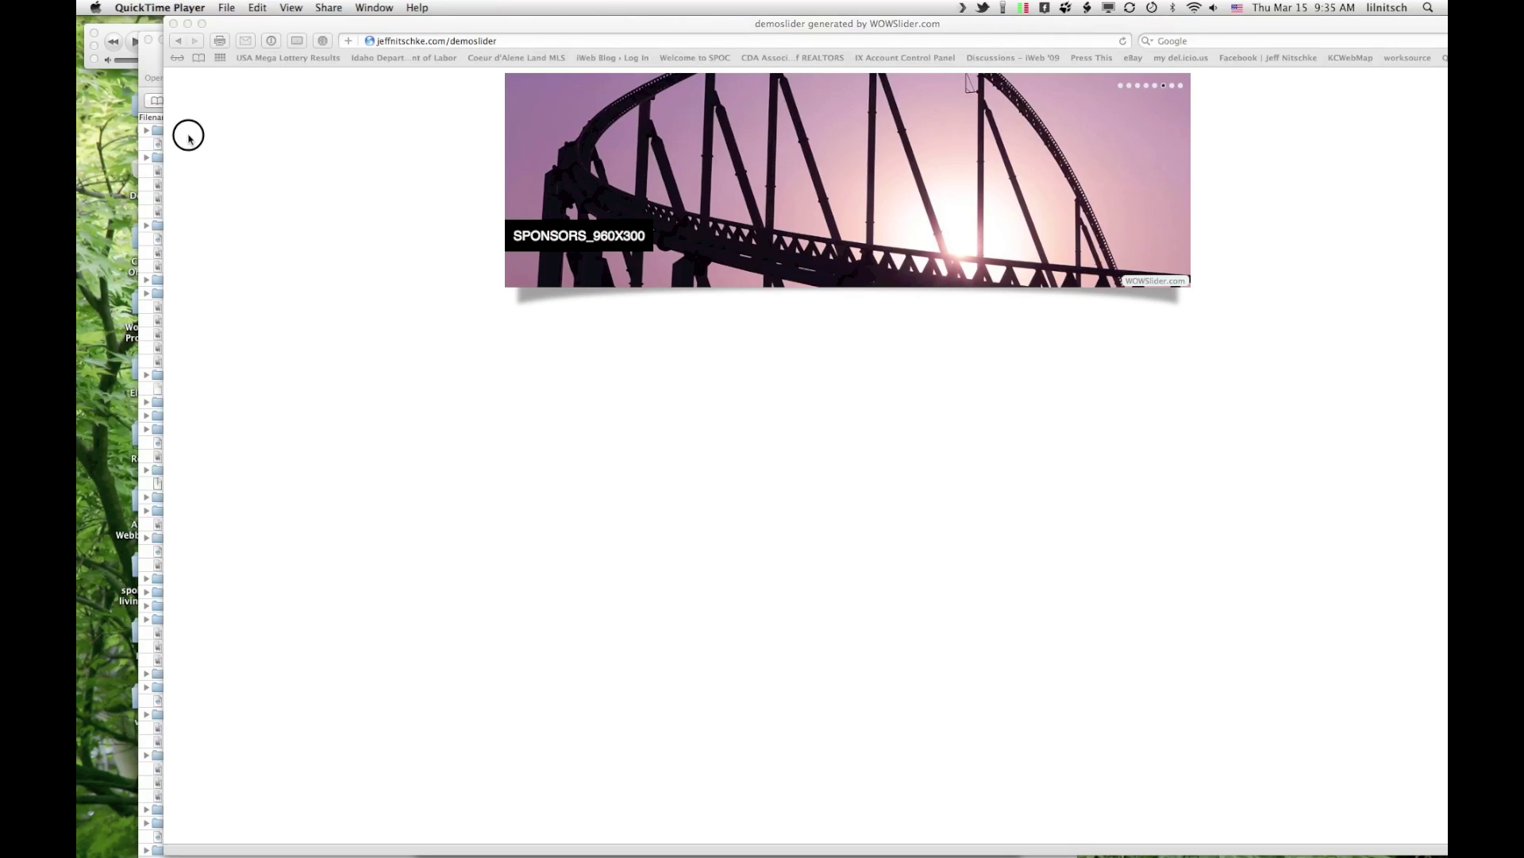
click(227, 7)
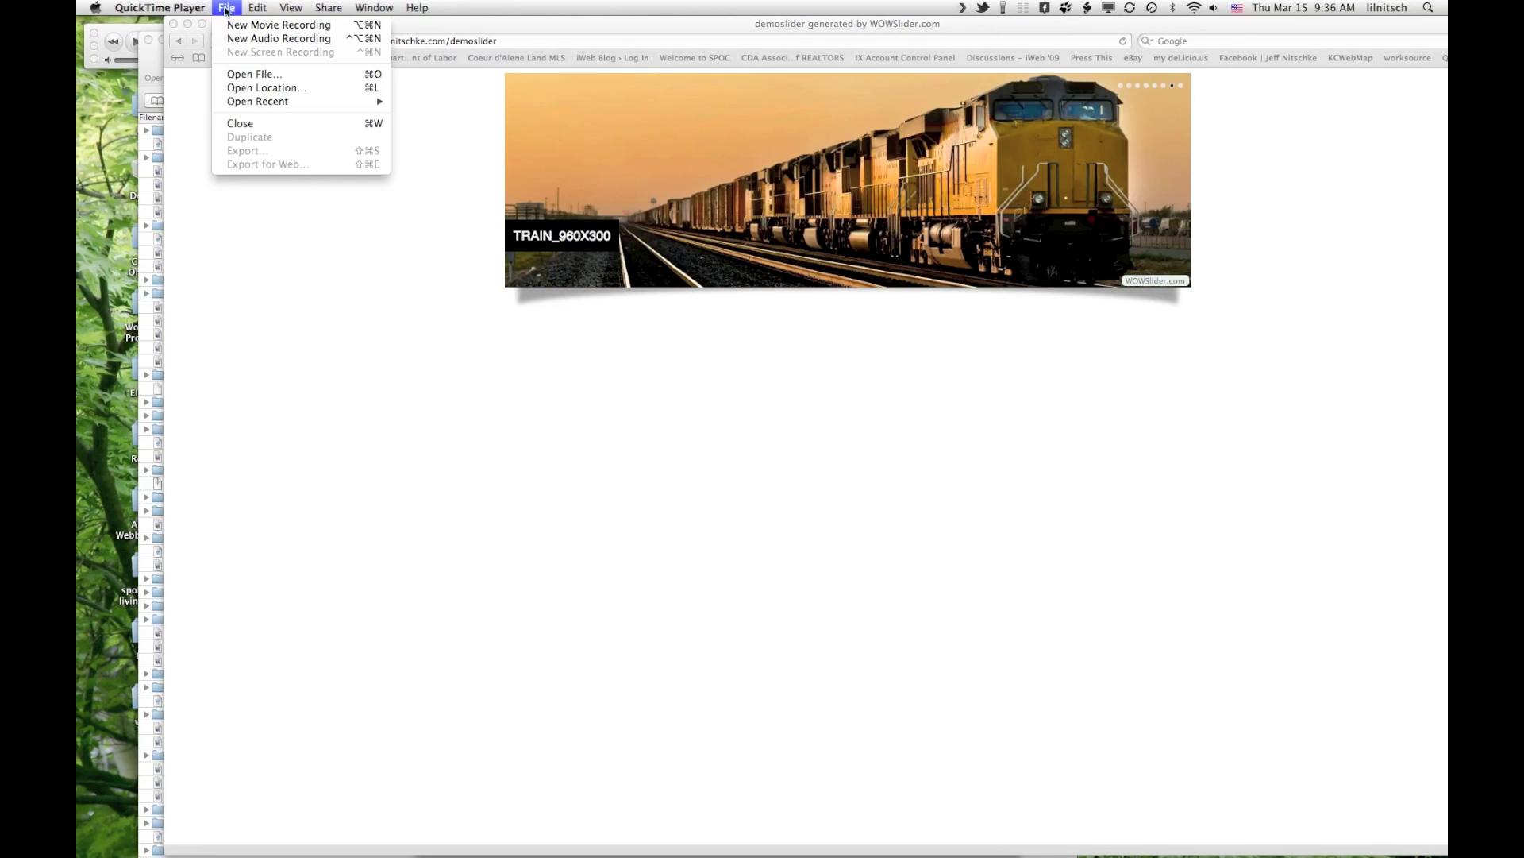
click(514, 463)
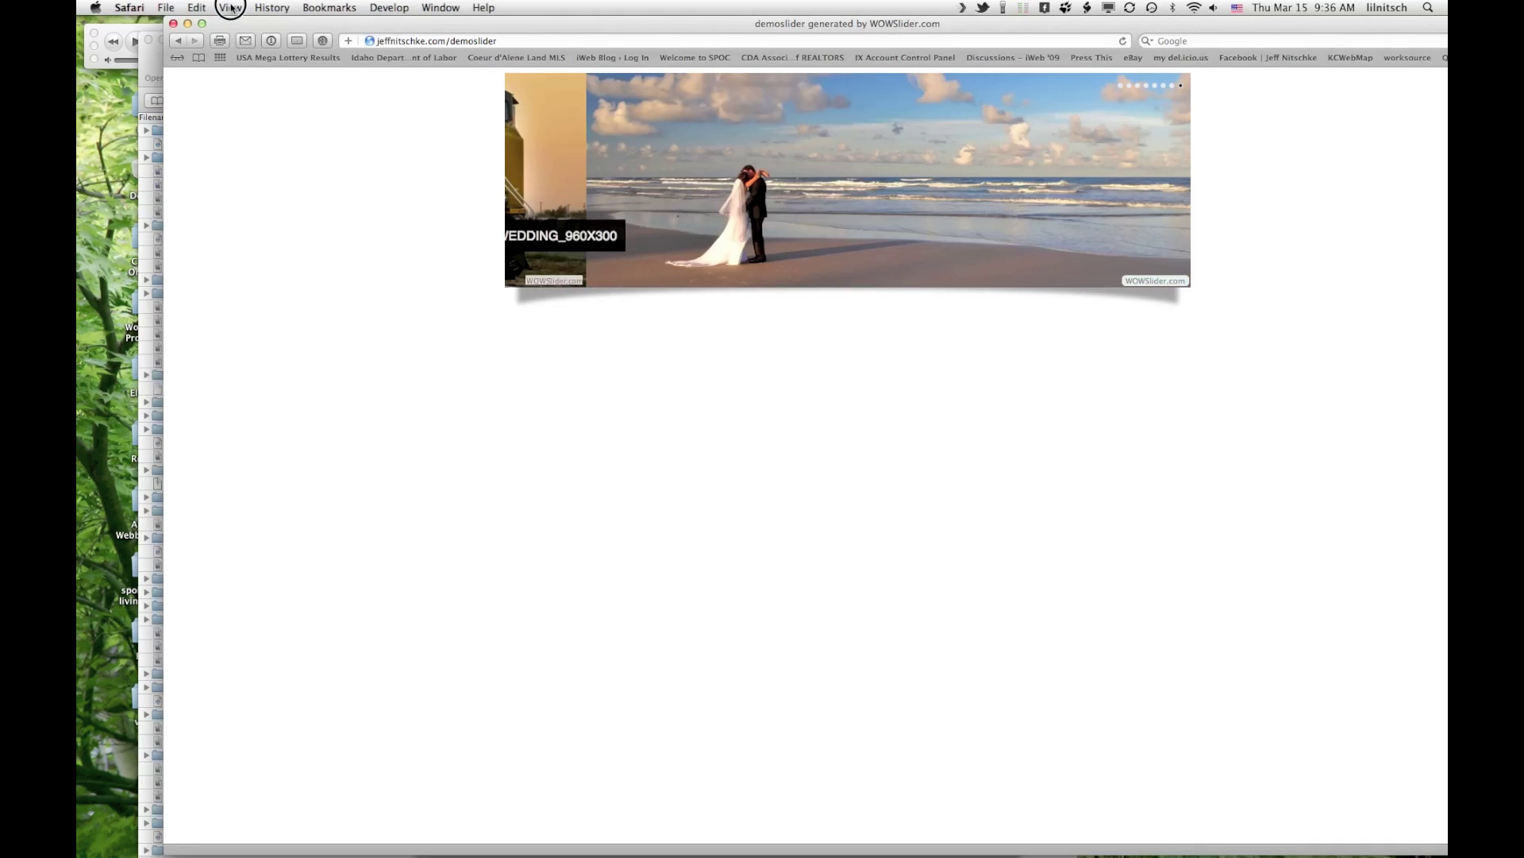
click(230, 7)
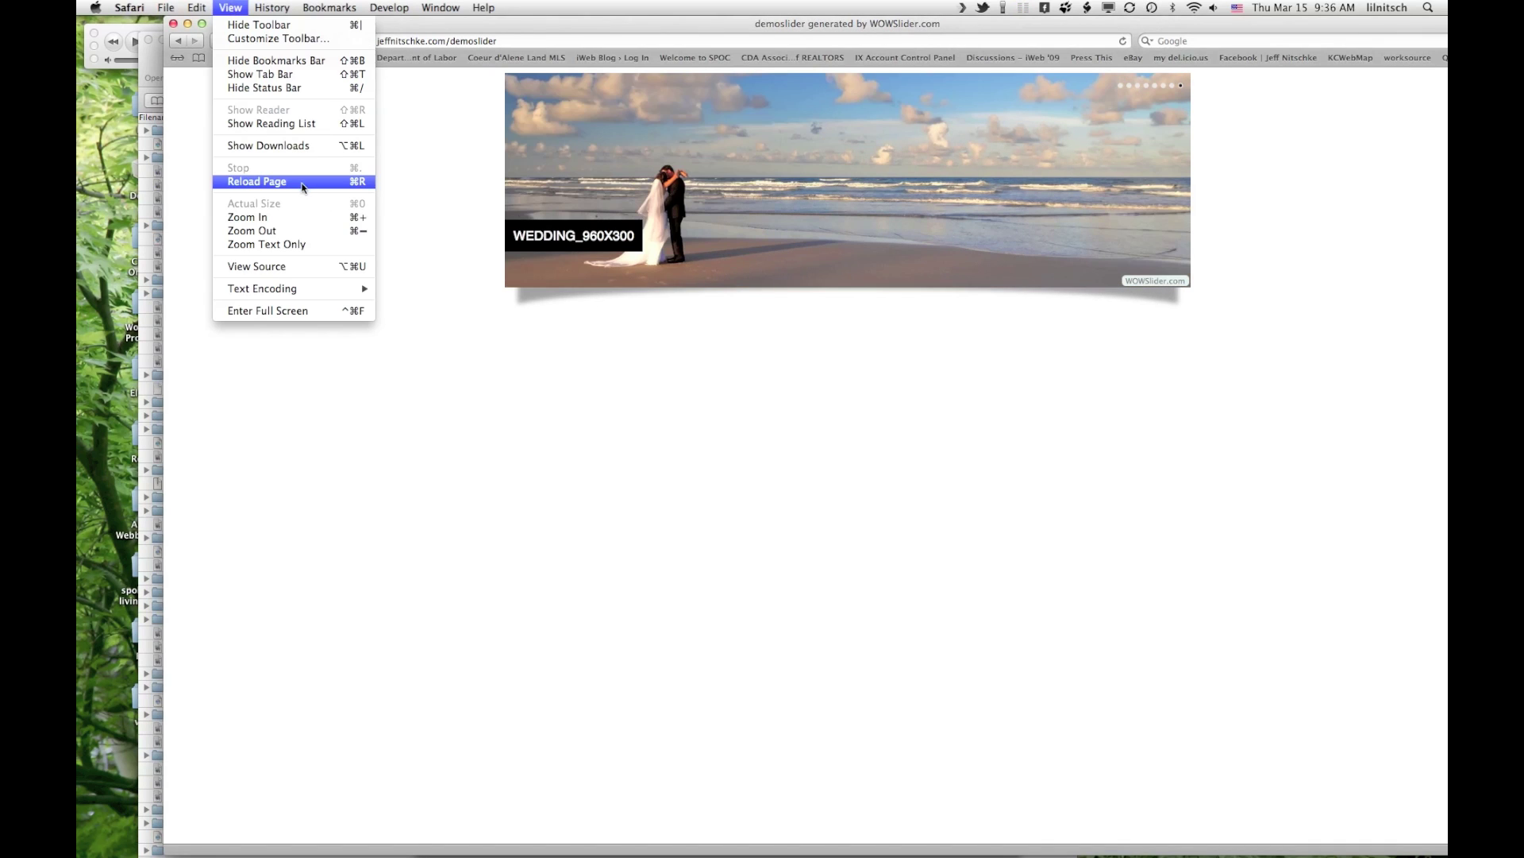
click(325, 268)
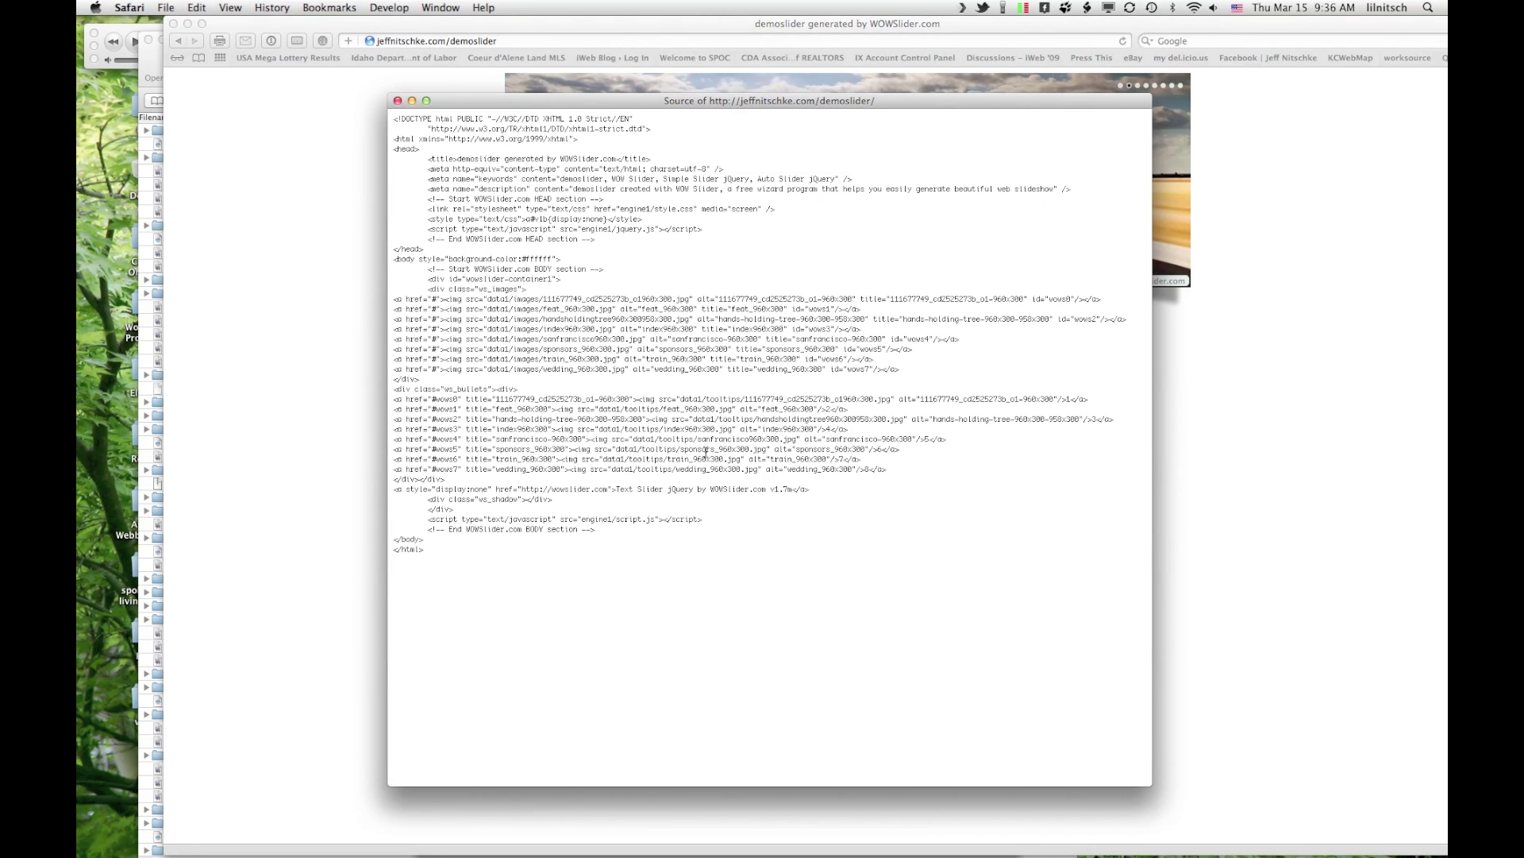
- Select and copy all of the demoslider page source, doctype through closing tag
drag(430, 565, 389, 120)
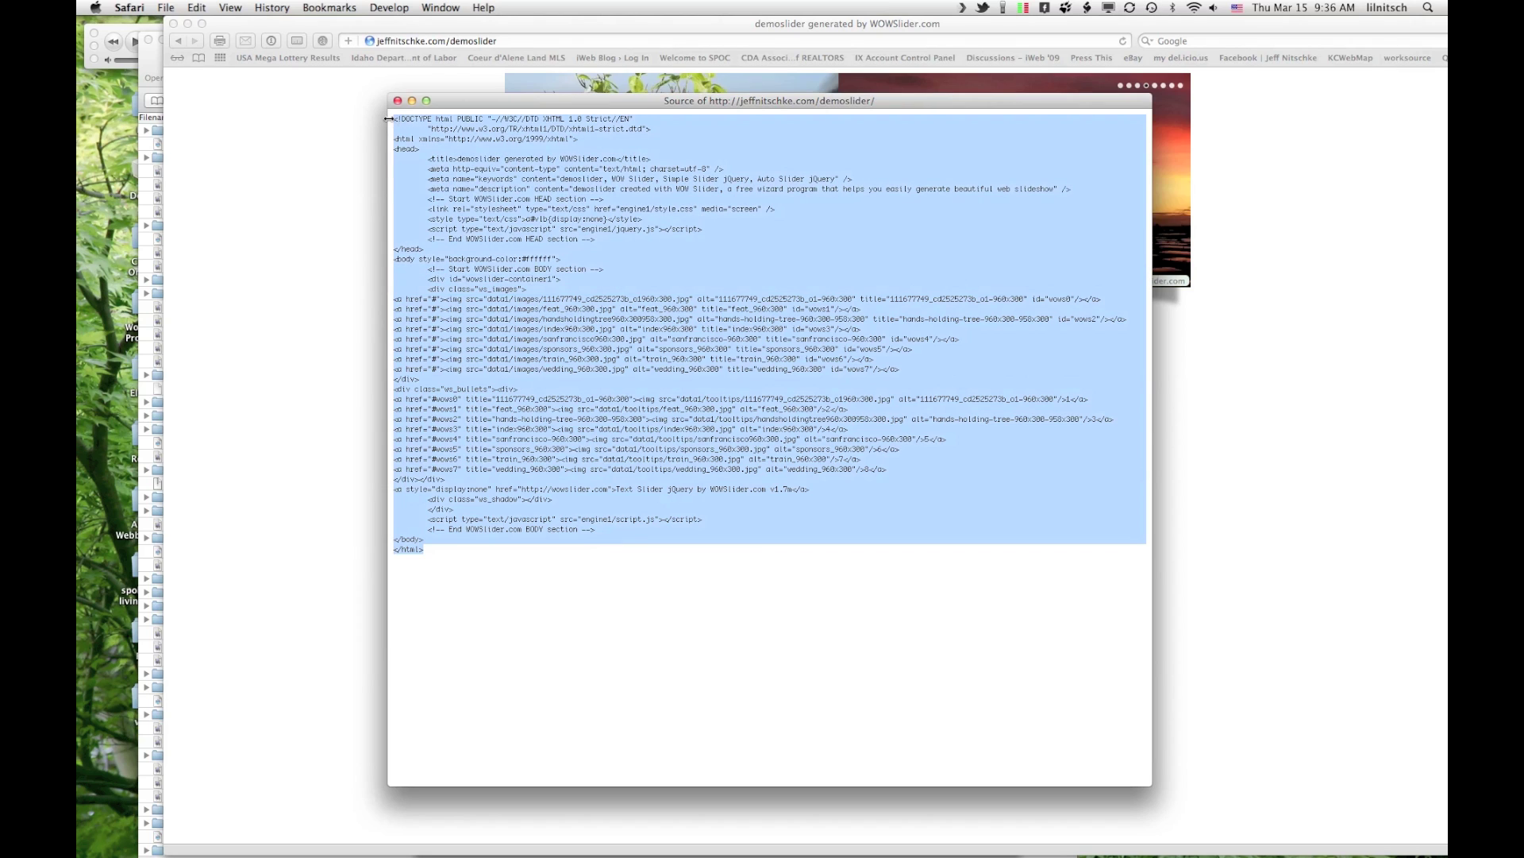
key(super+c)
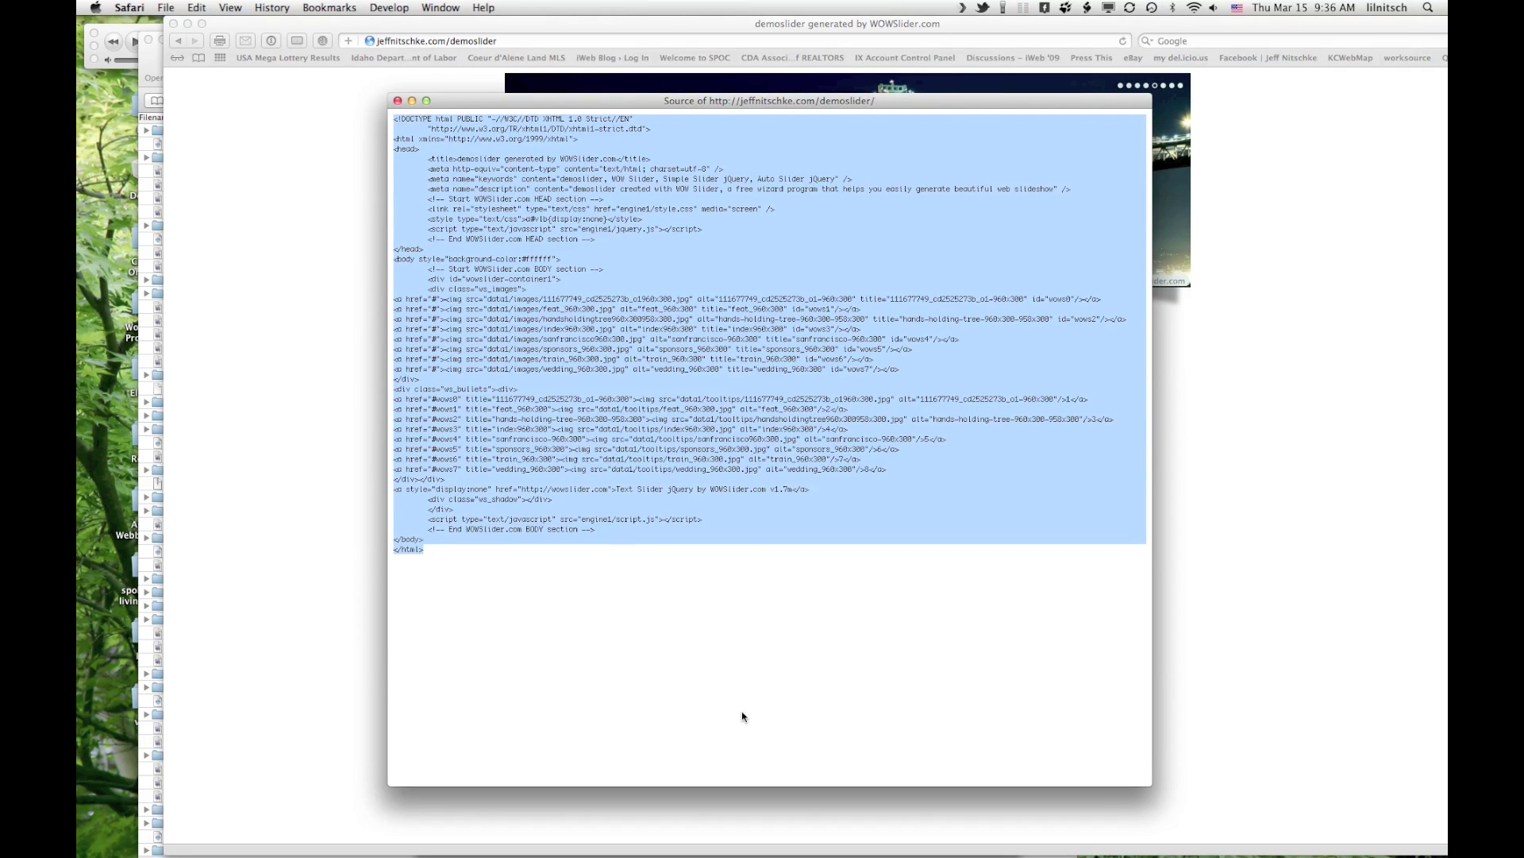
click(532, 522)
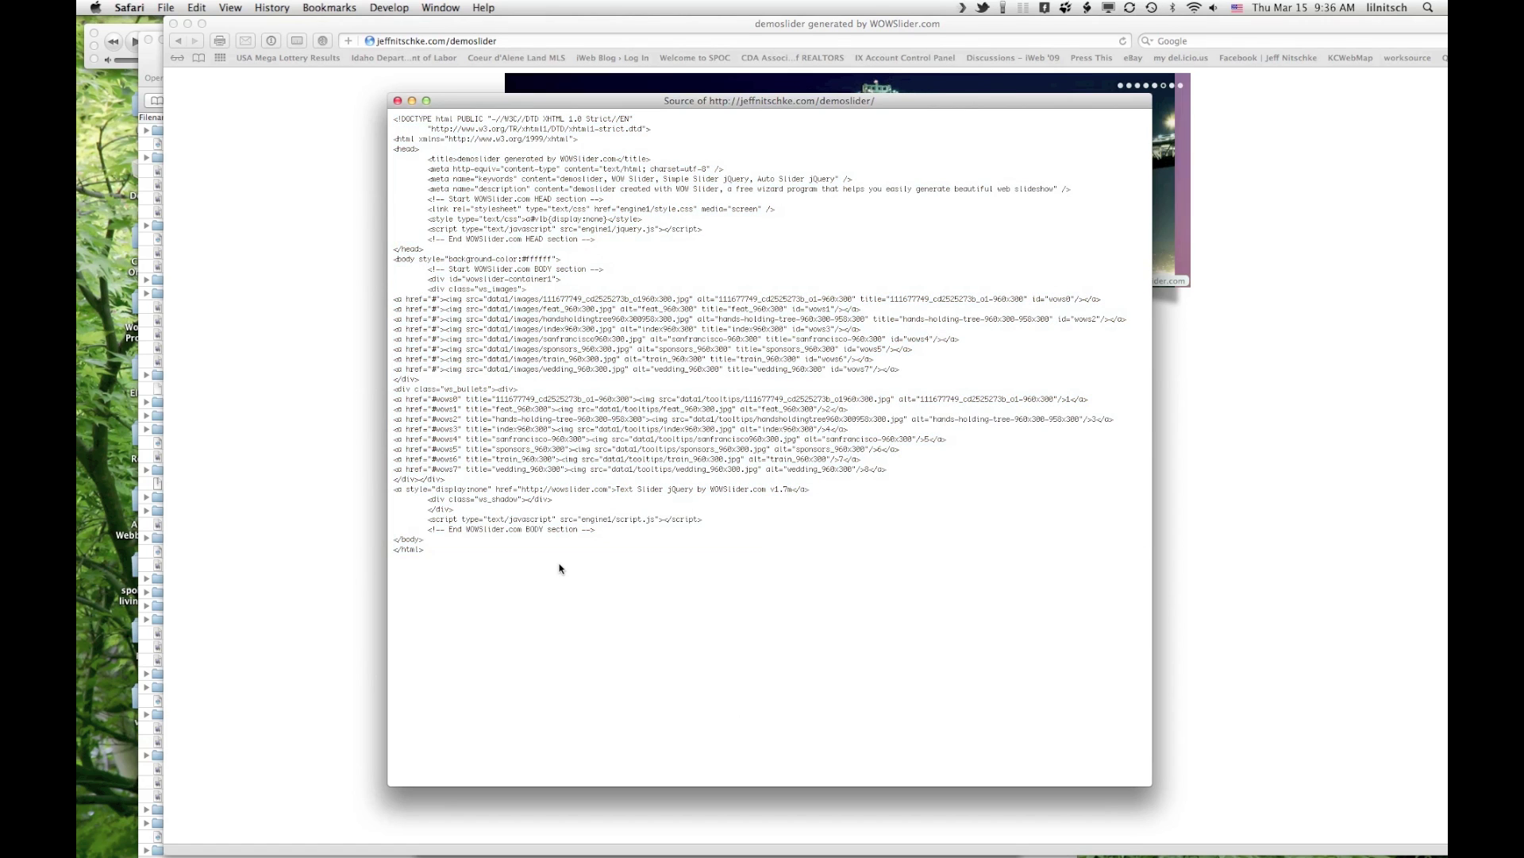
key(super+a)
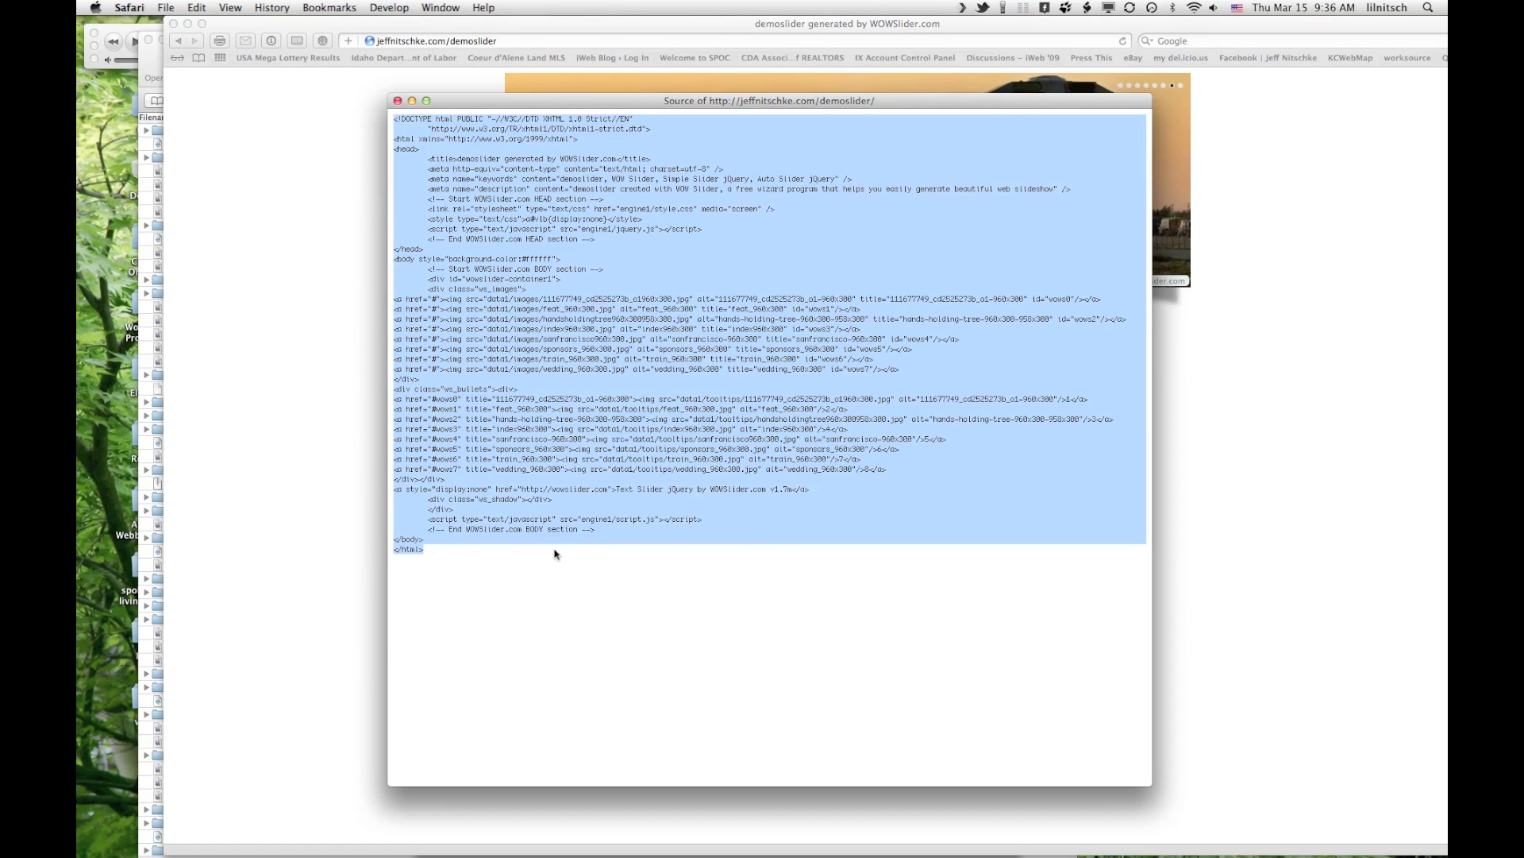
mouse_move(618, 848)
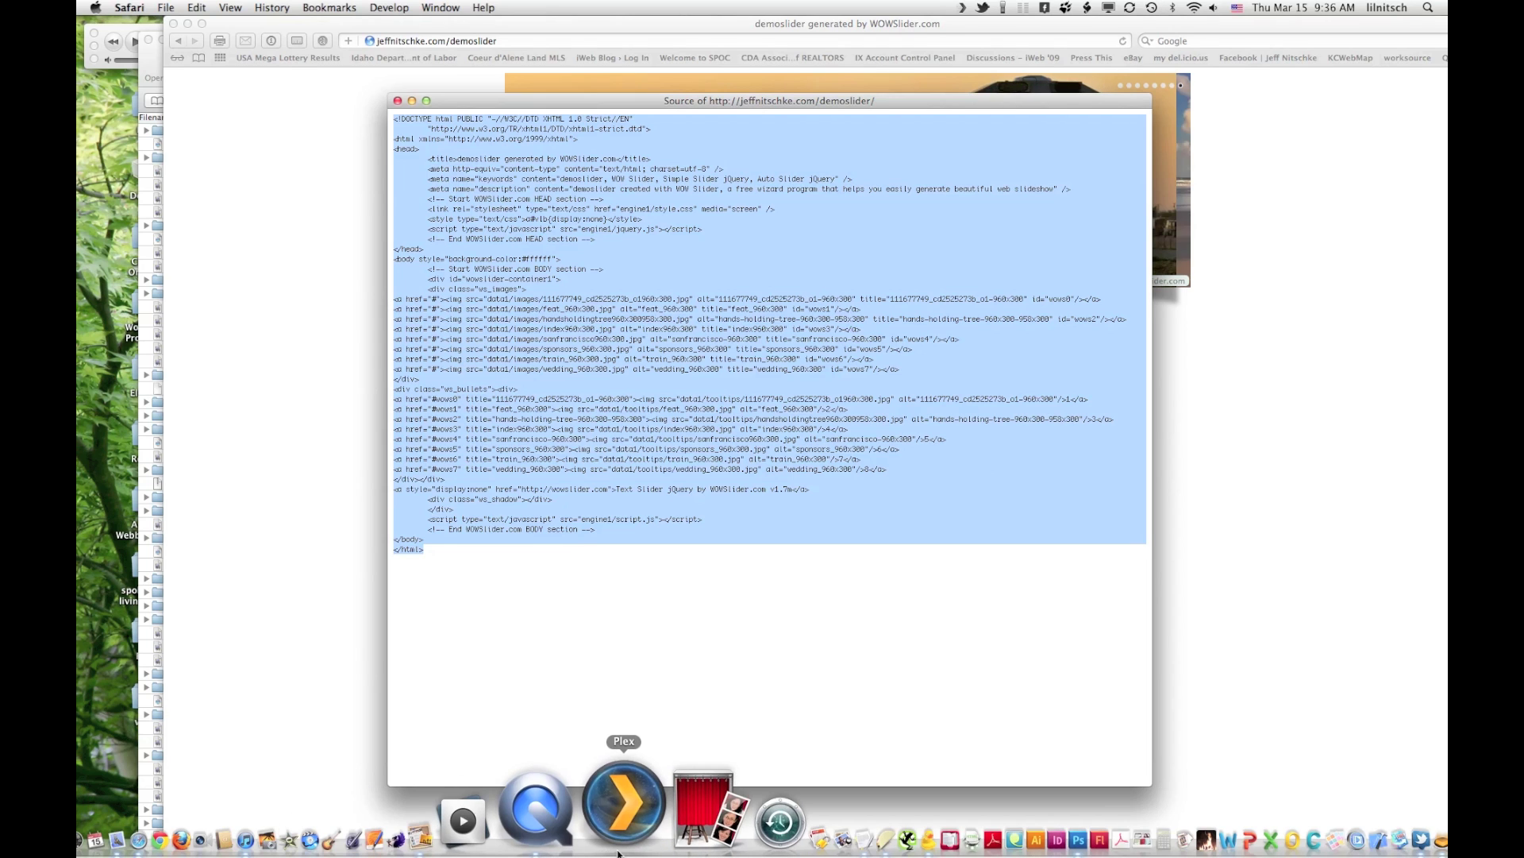
- Paste the copied HTML source into a new TextEdit document and enlarge its window
click(729, 804)
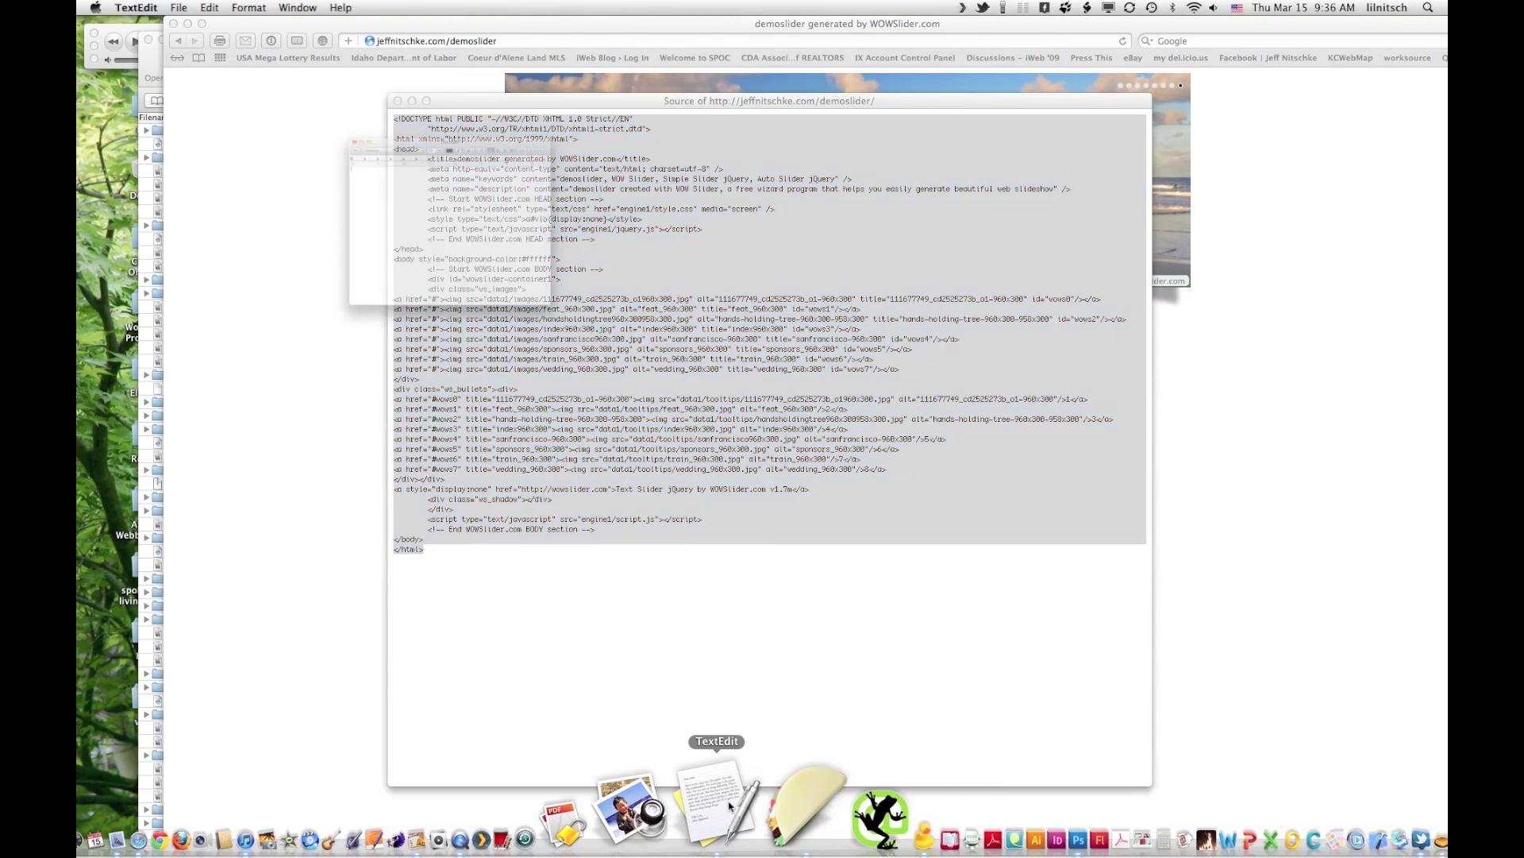
key(super+v)
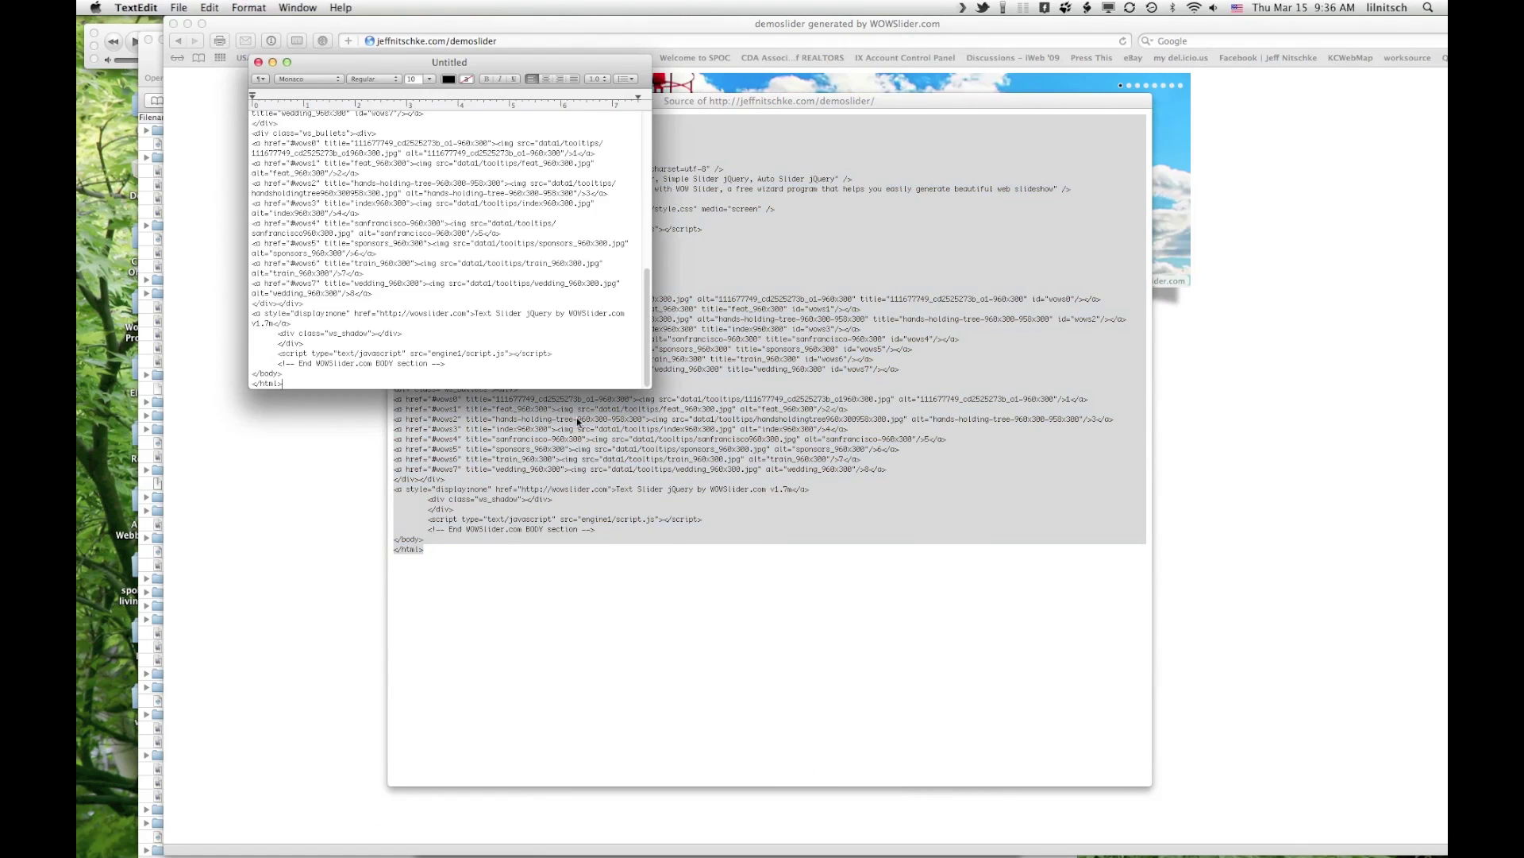
drag(648, 386, 1085, 702)
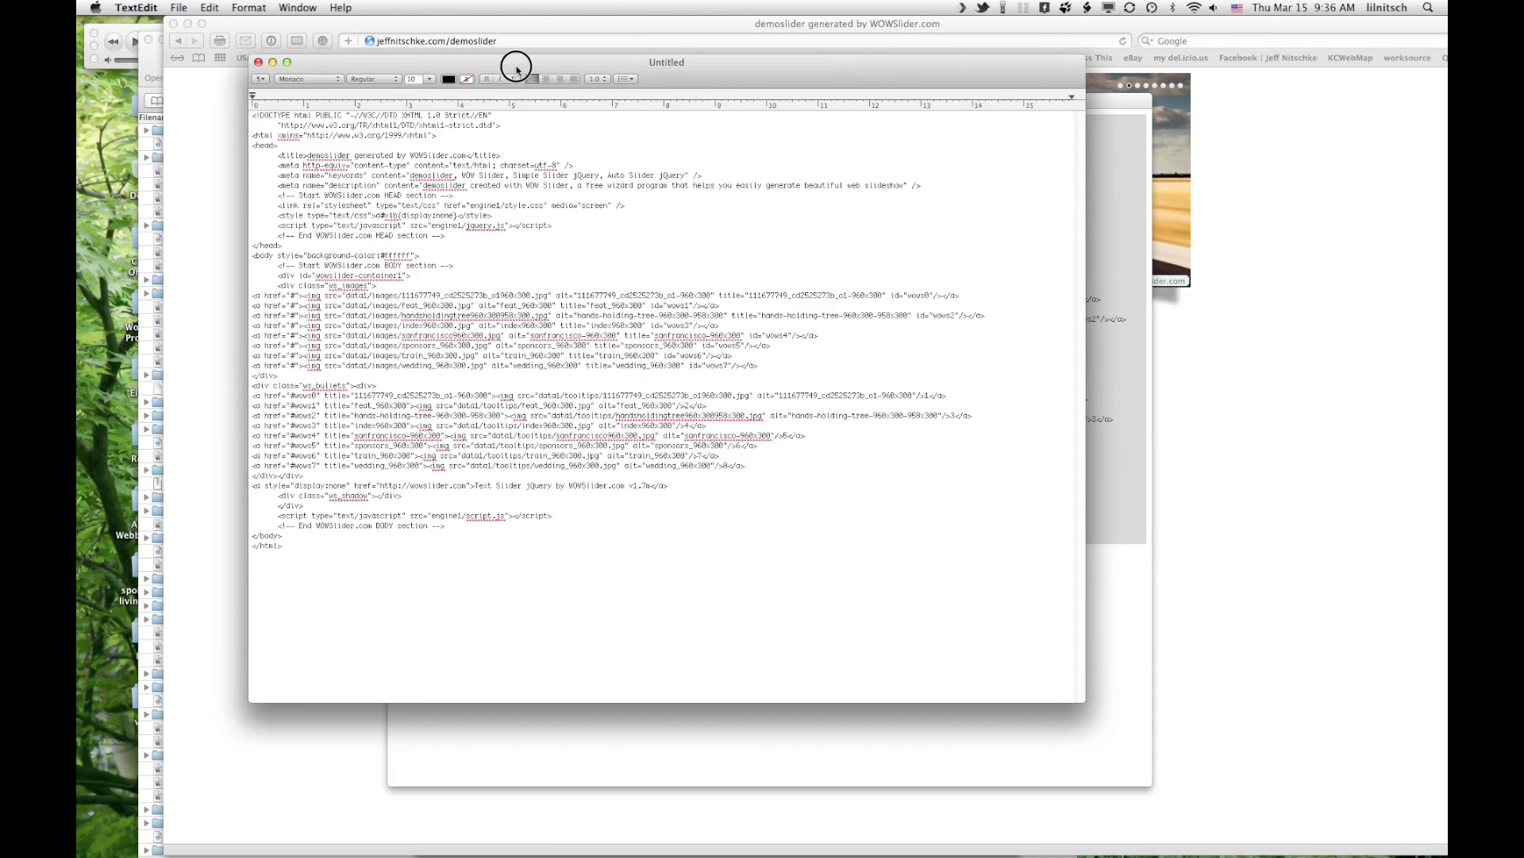
drag(514, 62, 847, 129)
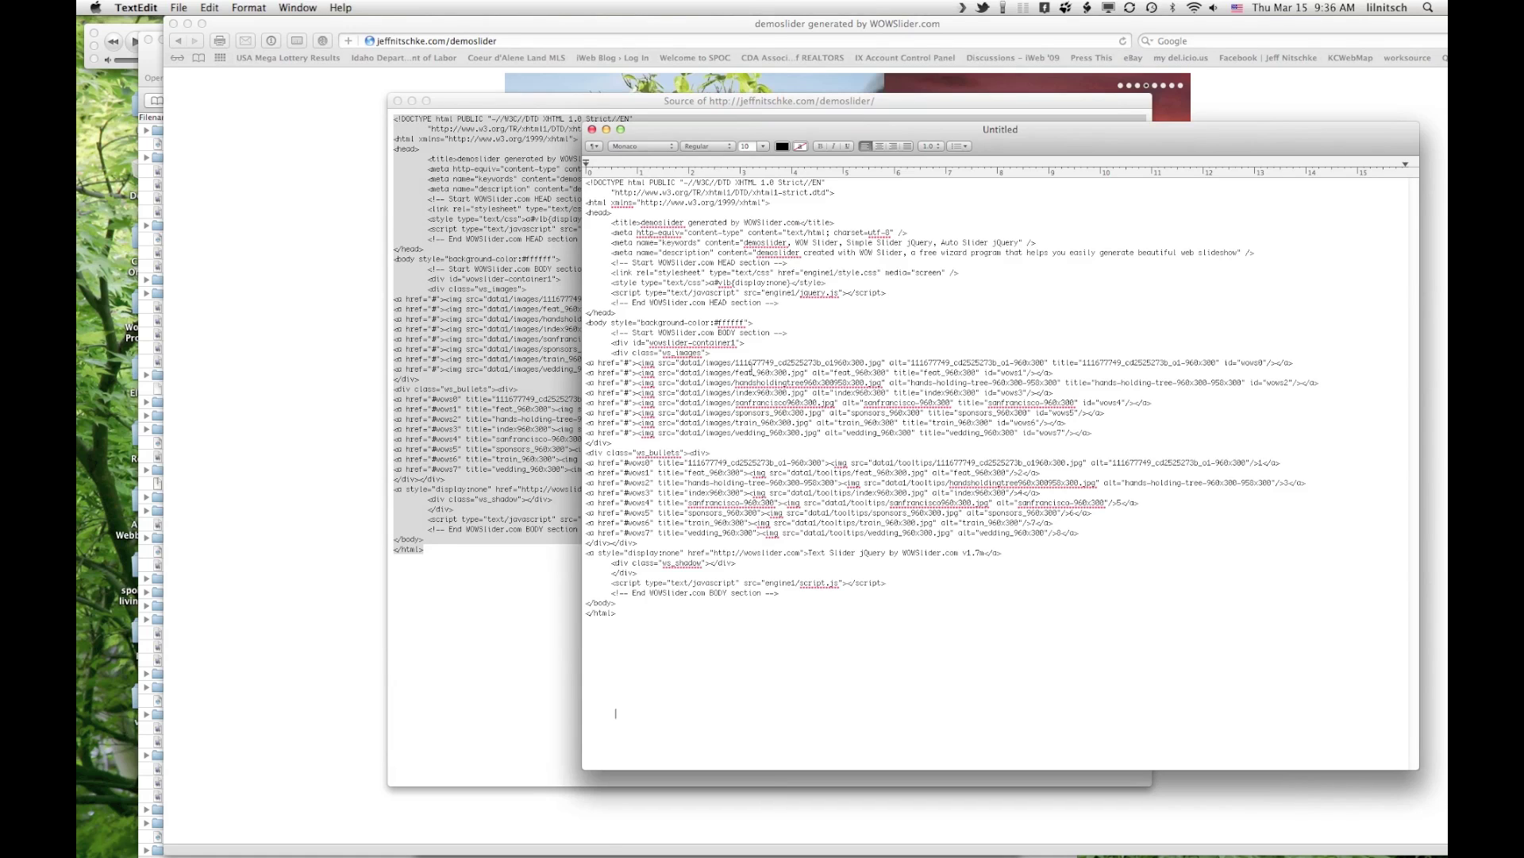
click(496, 41)
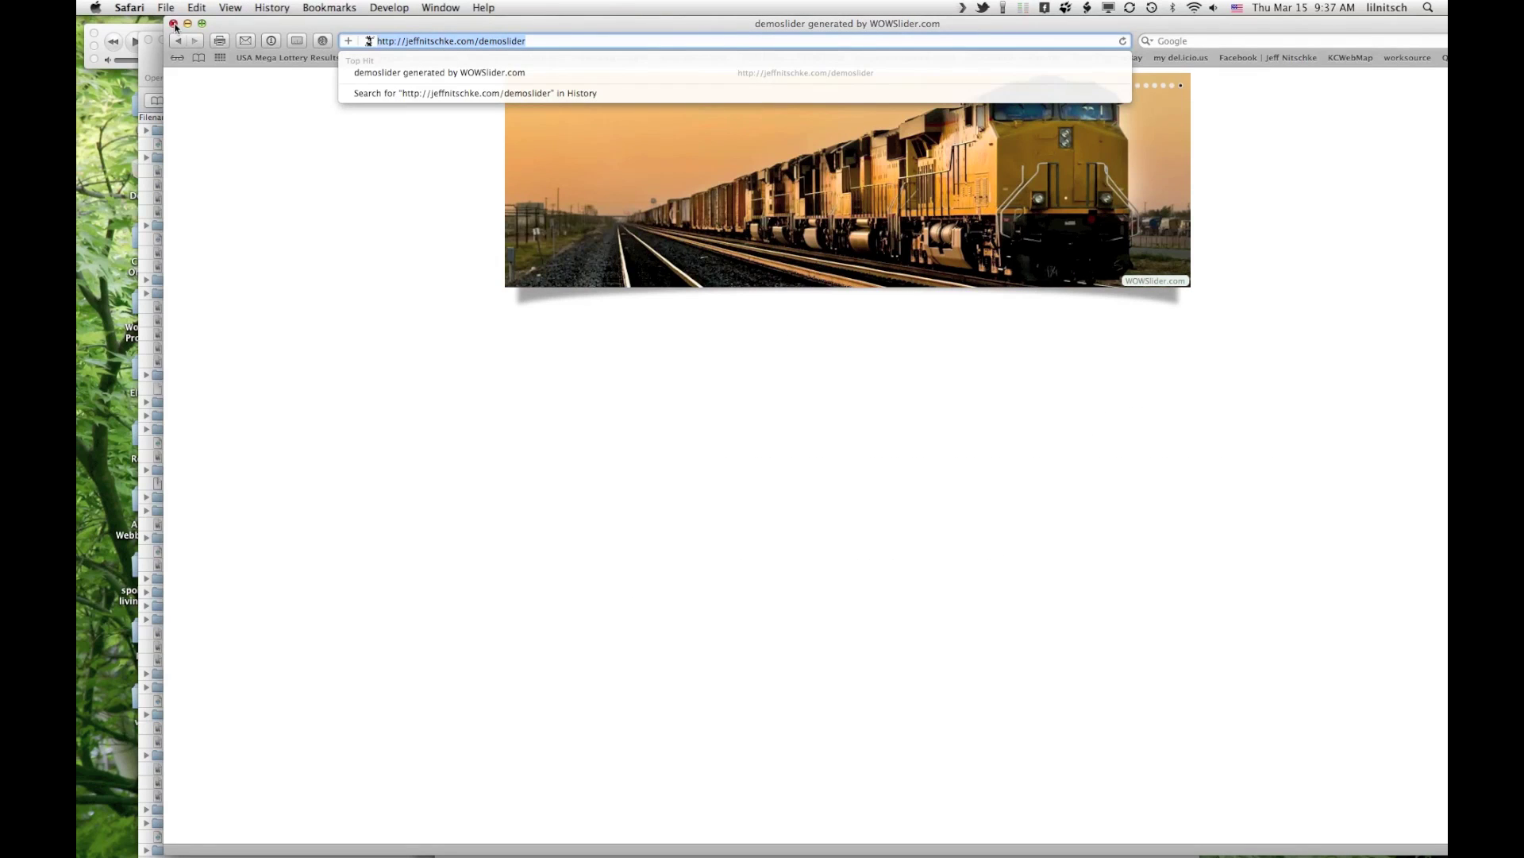
key(alt+super+u)
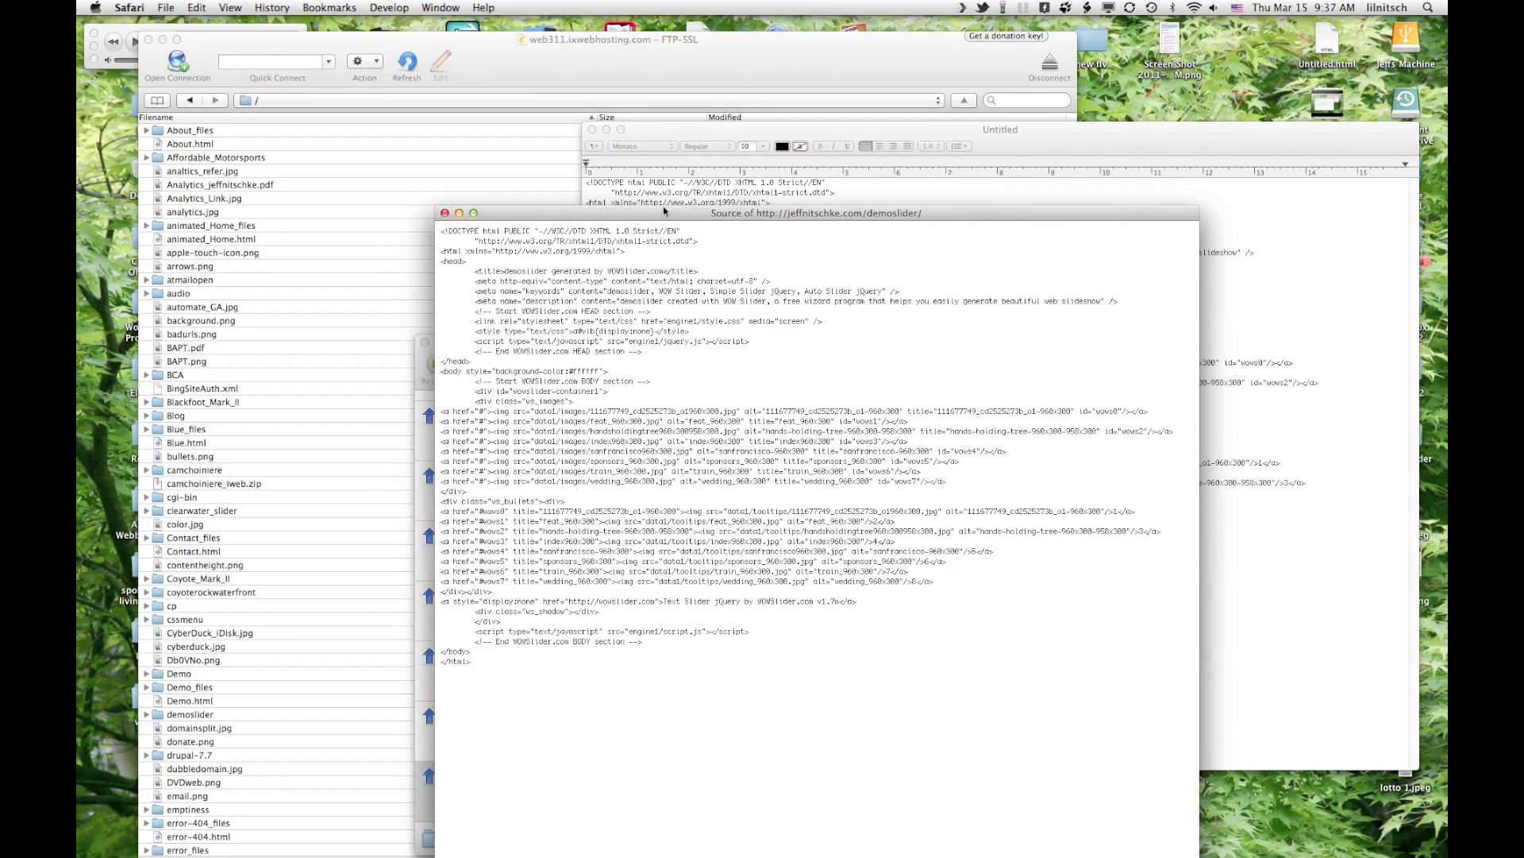
drag(664, 211, 667, 135)
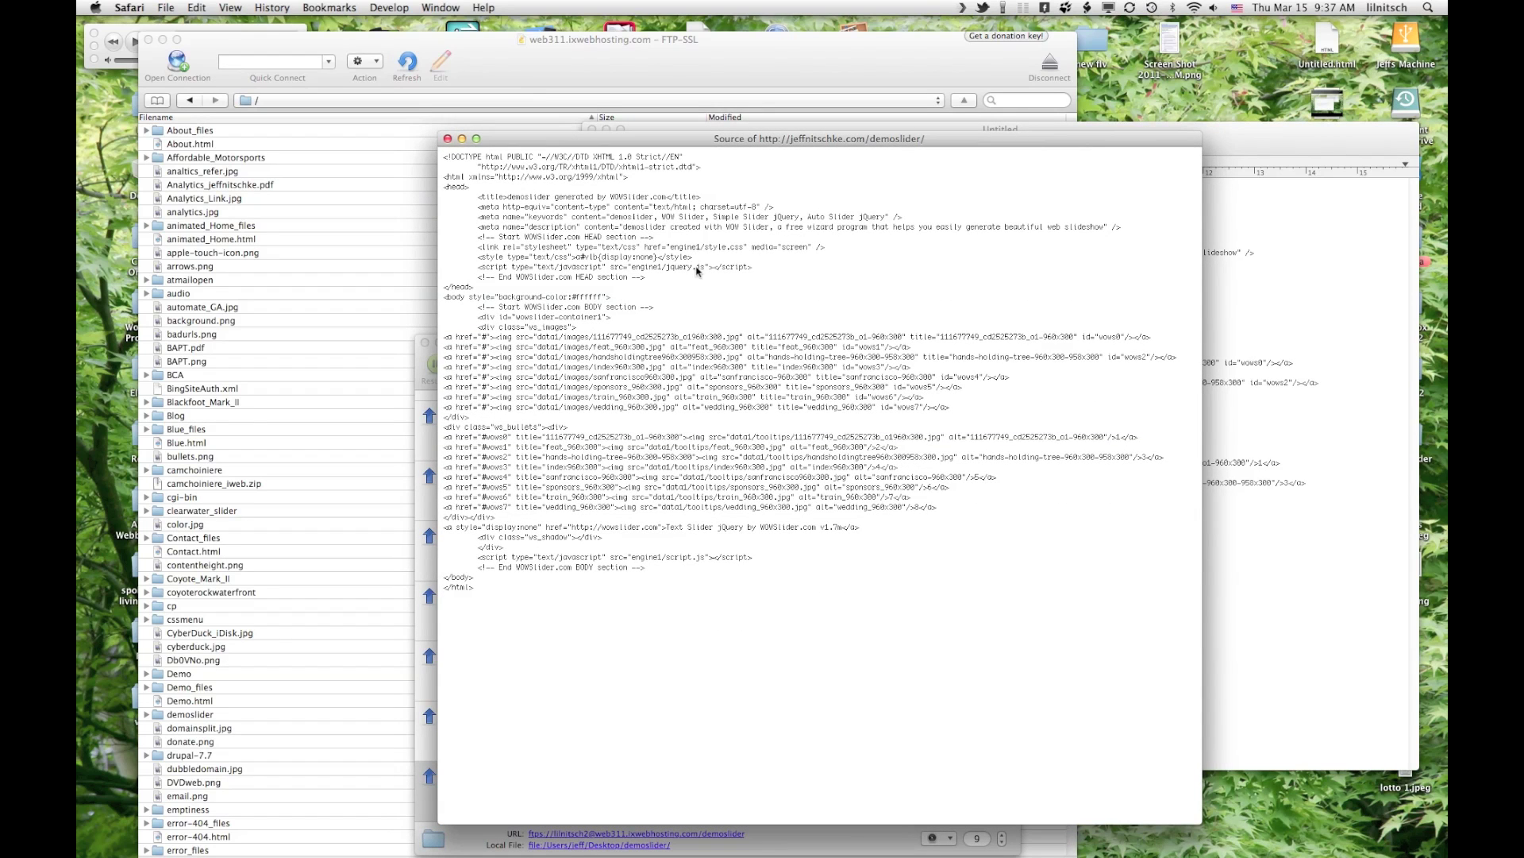
drag(449, 322, 755, 388)
click(672, 360)
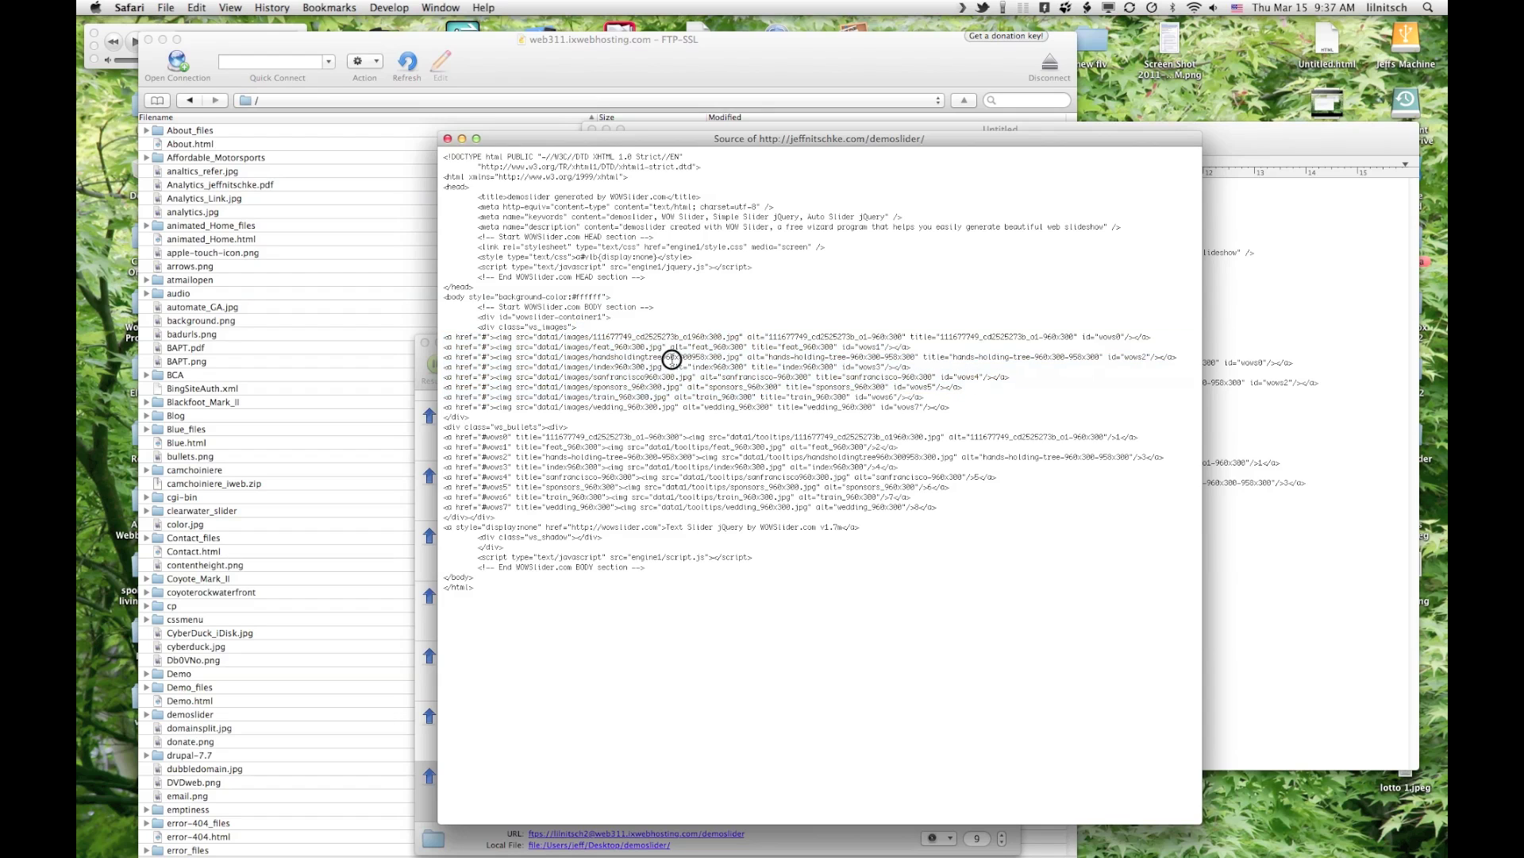
click(448, 139)
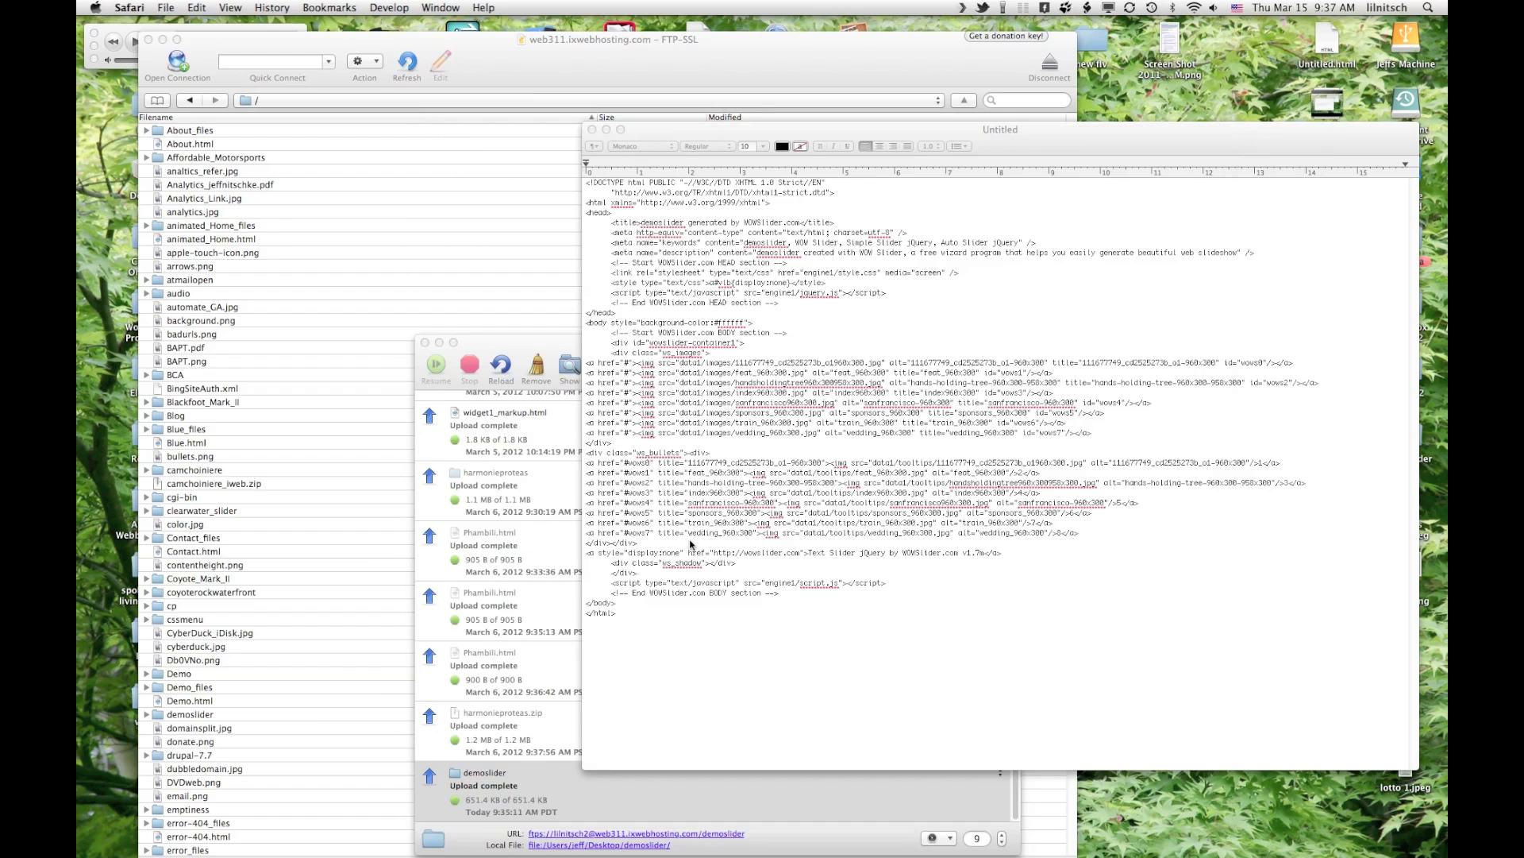
drag(1068, 133, 777, 63)
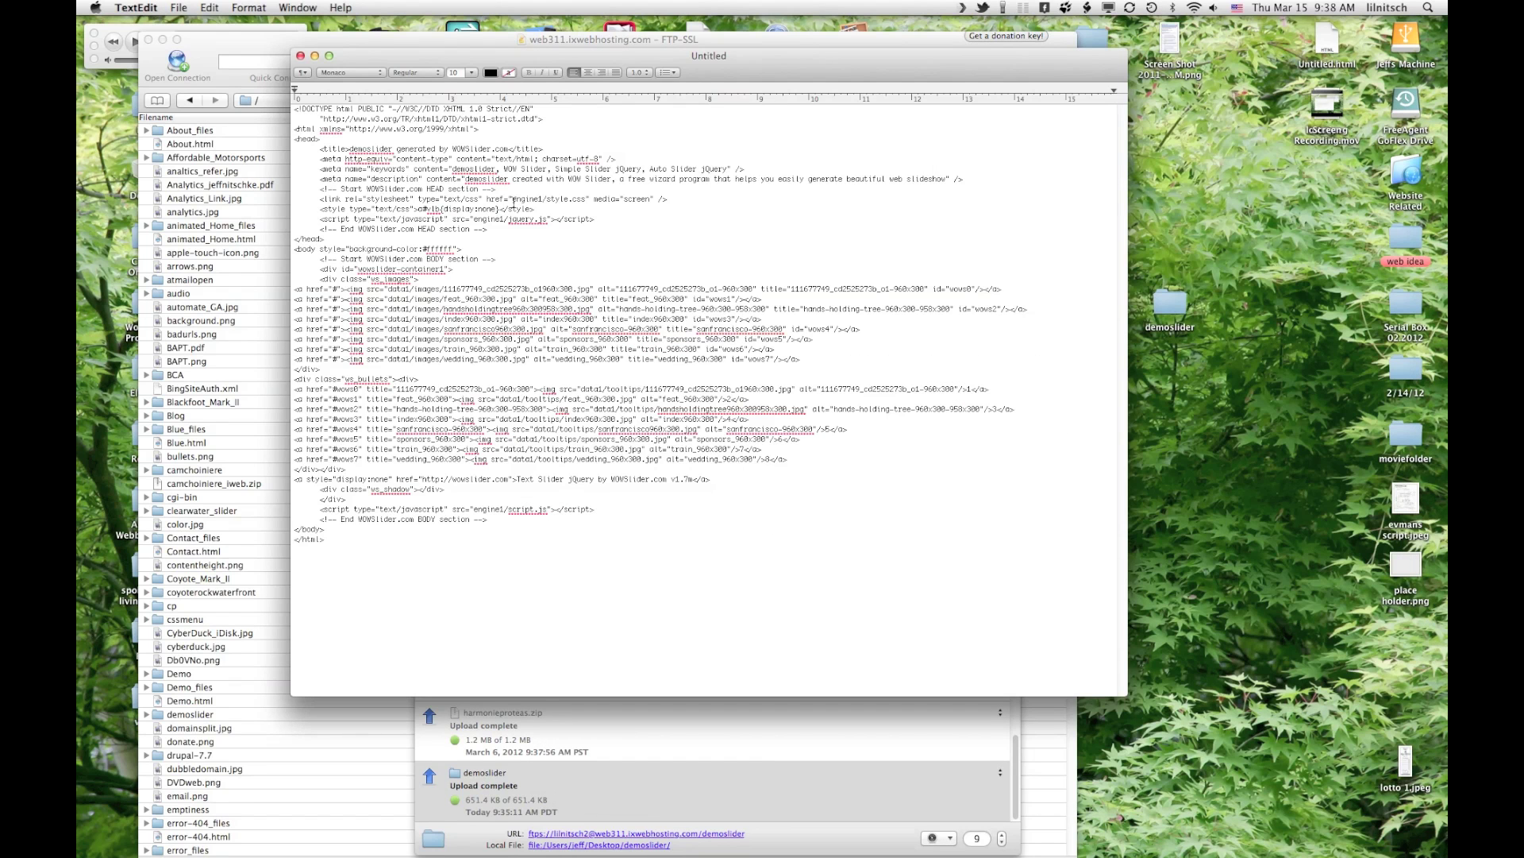
text(http://jeffnitschke.com/demoslider)
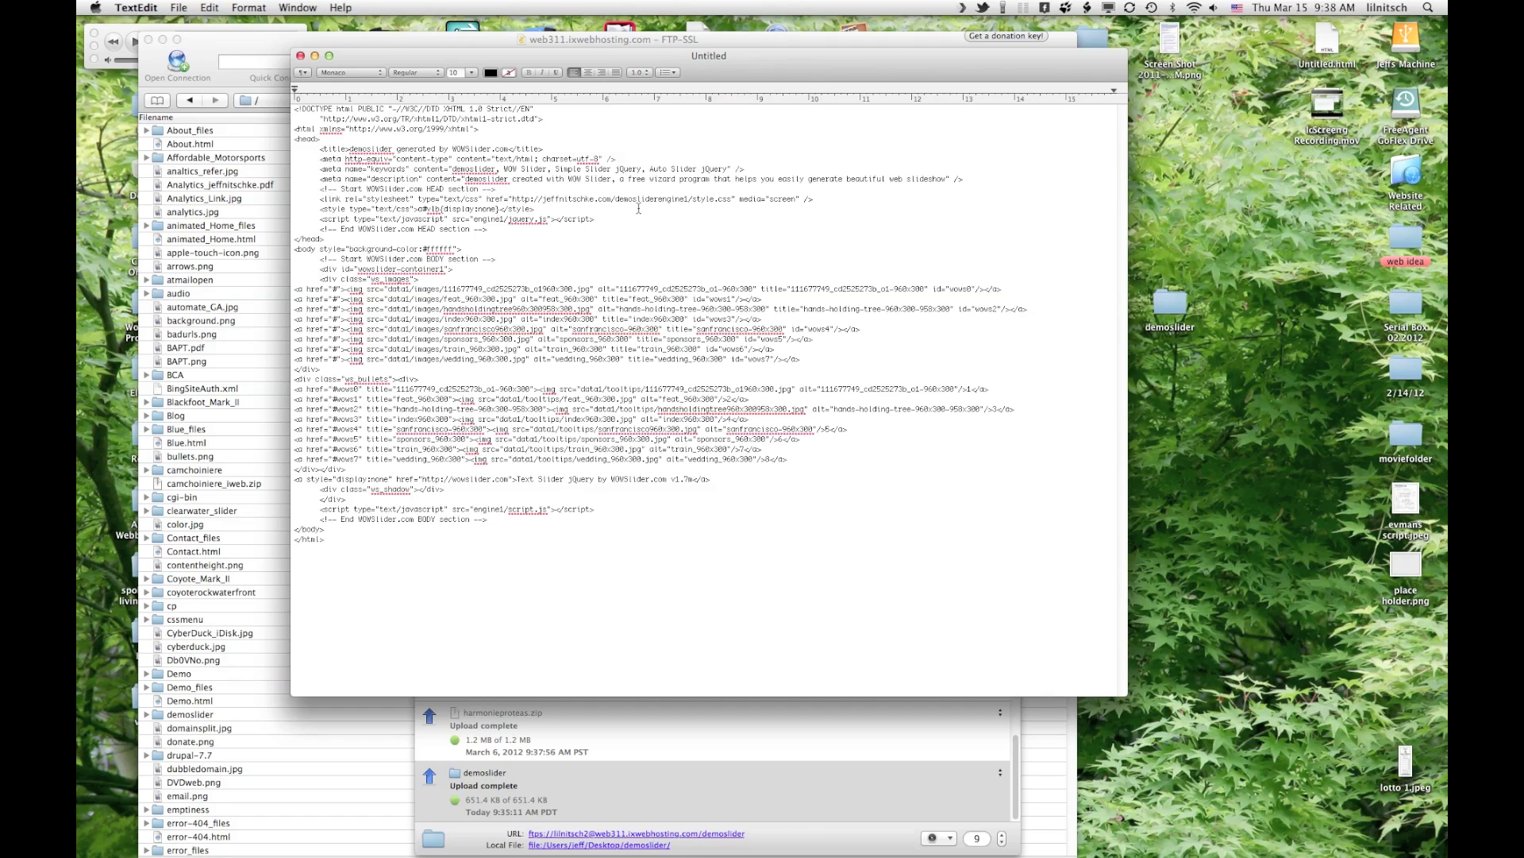
- Add the trailing slash, then prefix the jquery.js and first slide image paths with the address
text(/)
drag(660, 201, 512, 204)
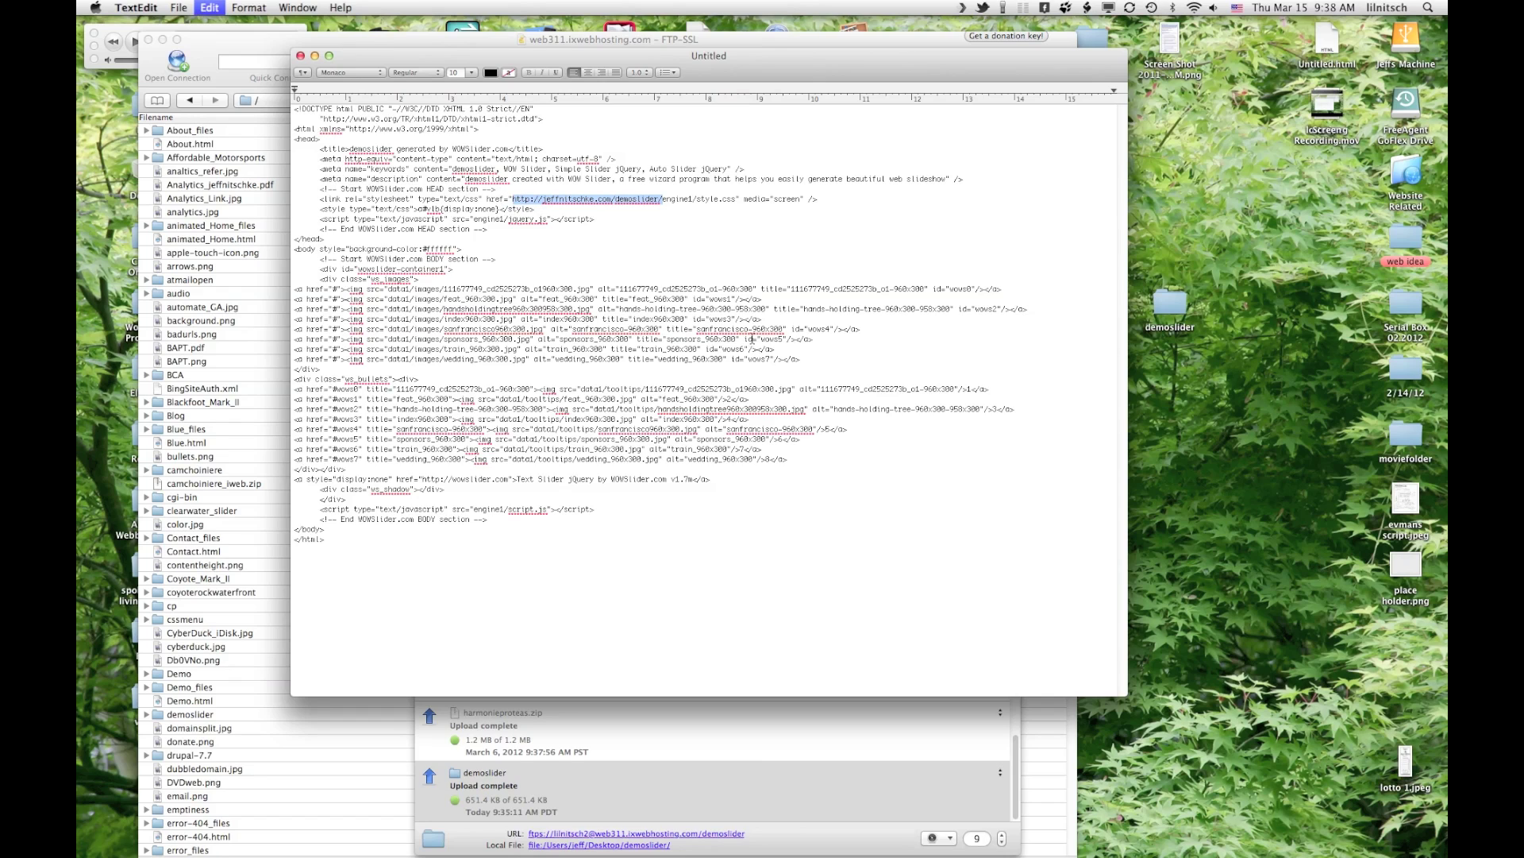
key(super+c)
click(474, 219)
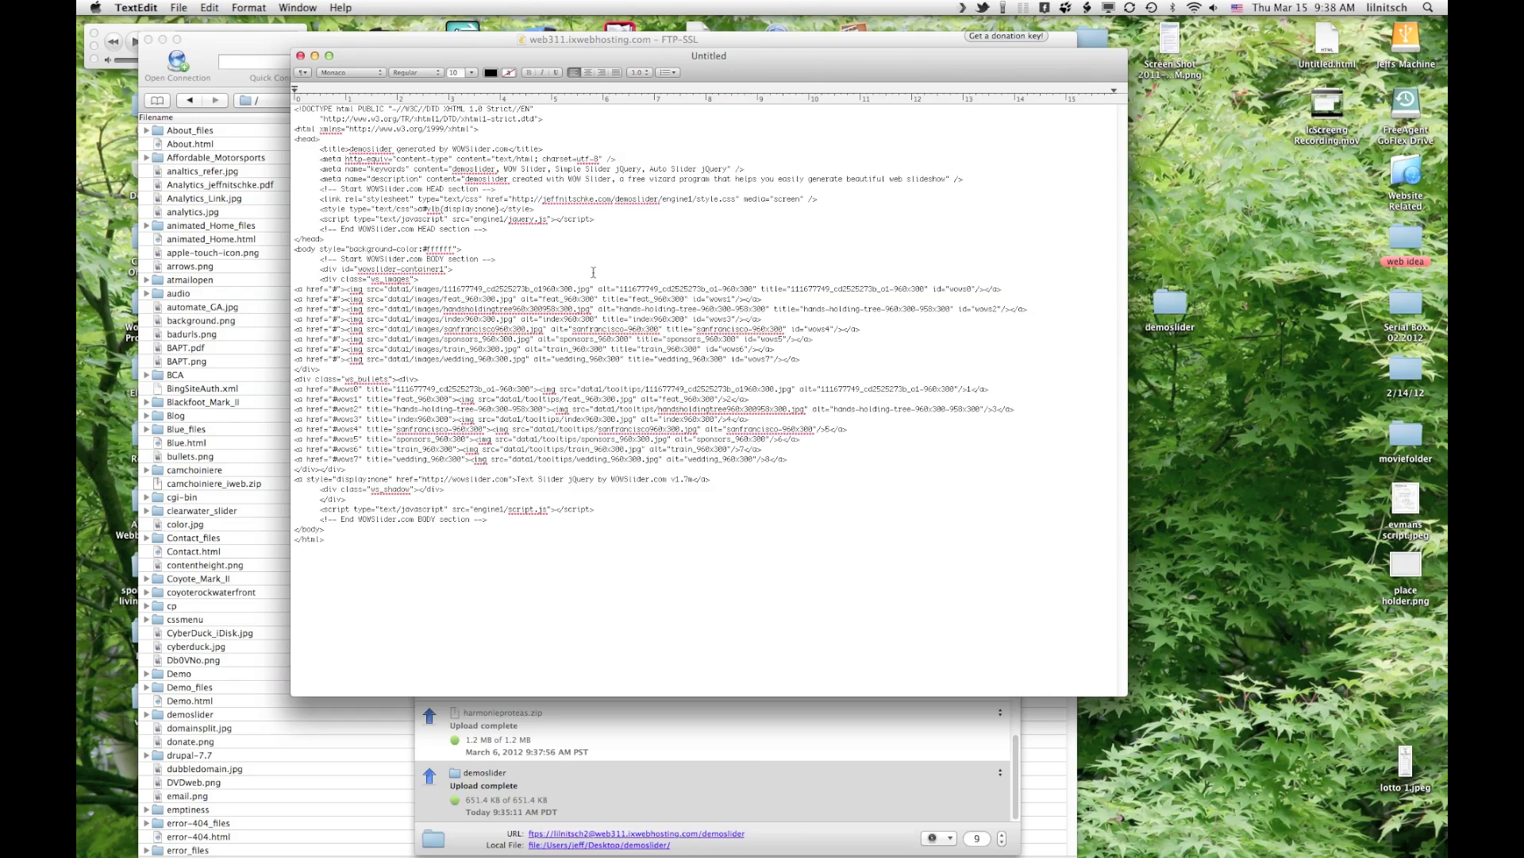
key(super+v)
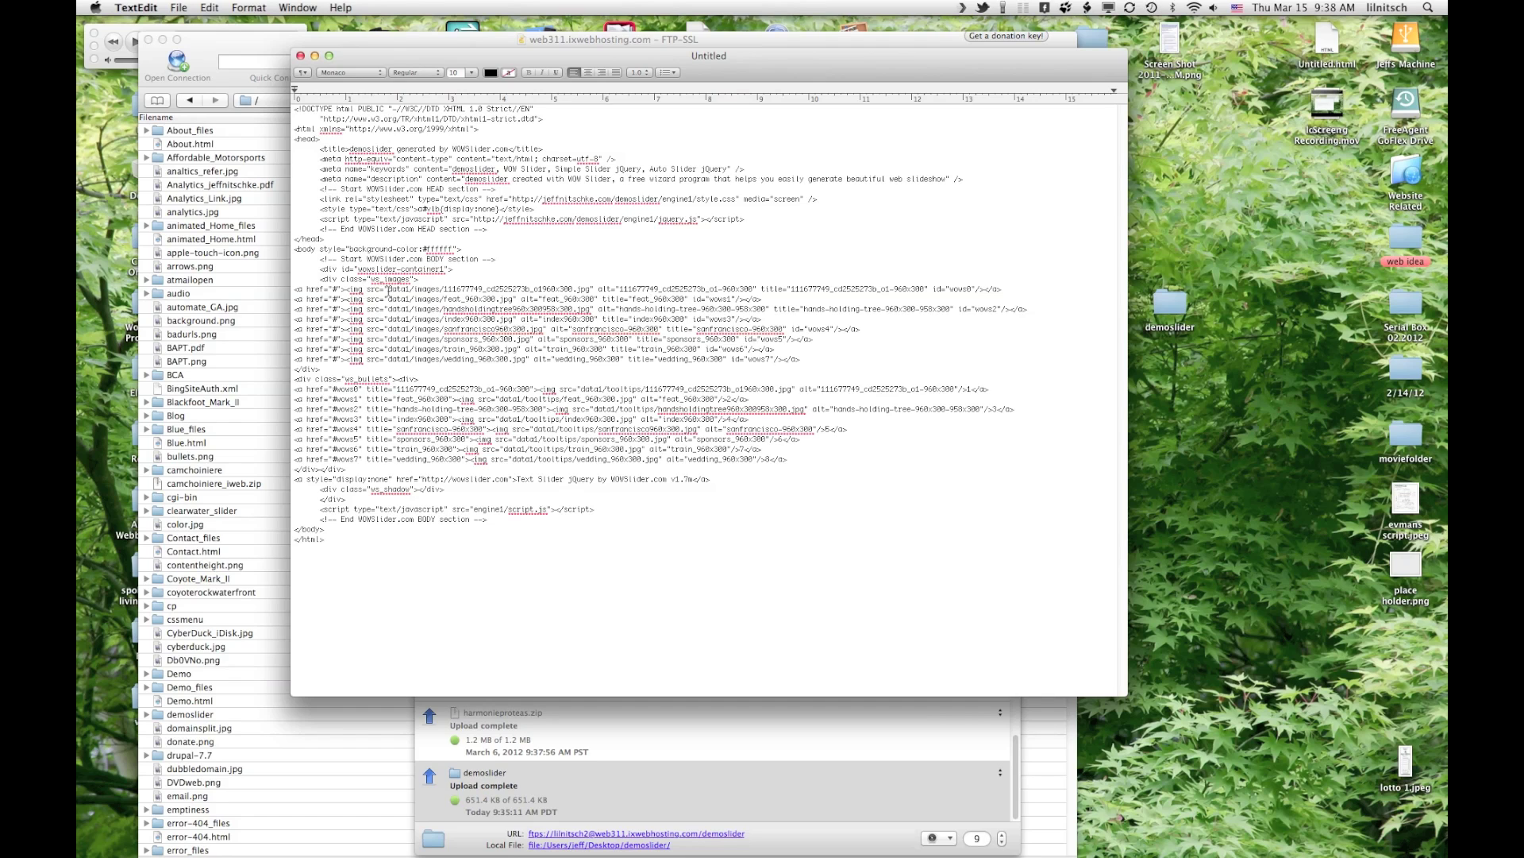
key(super+v)
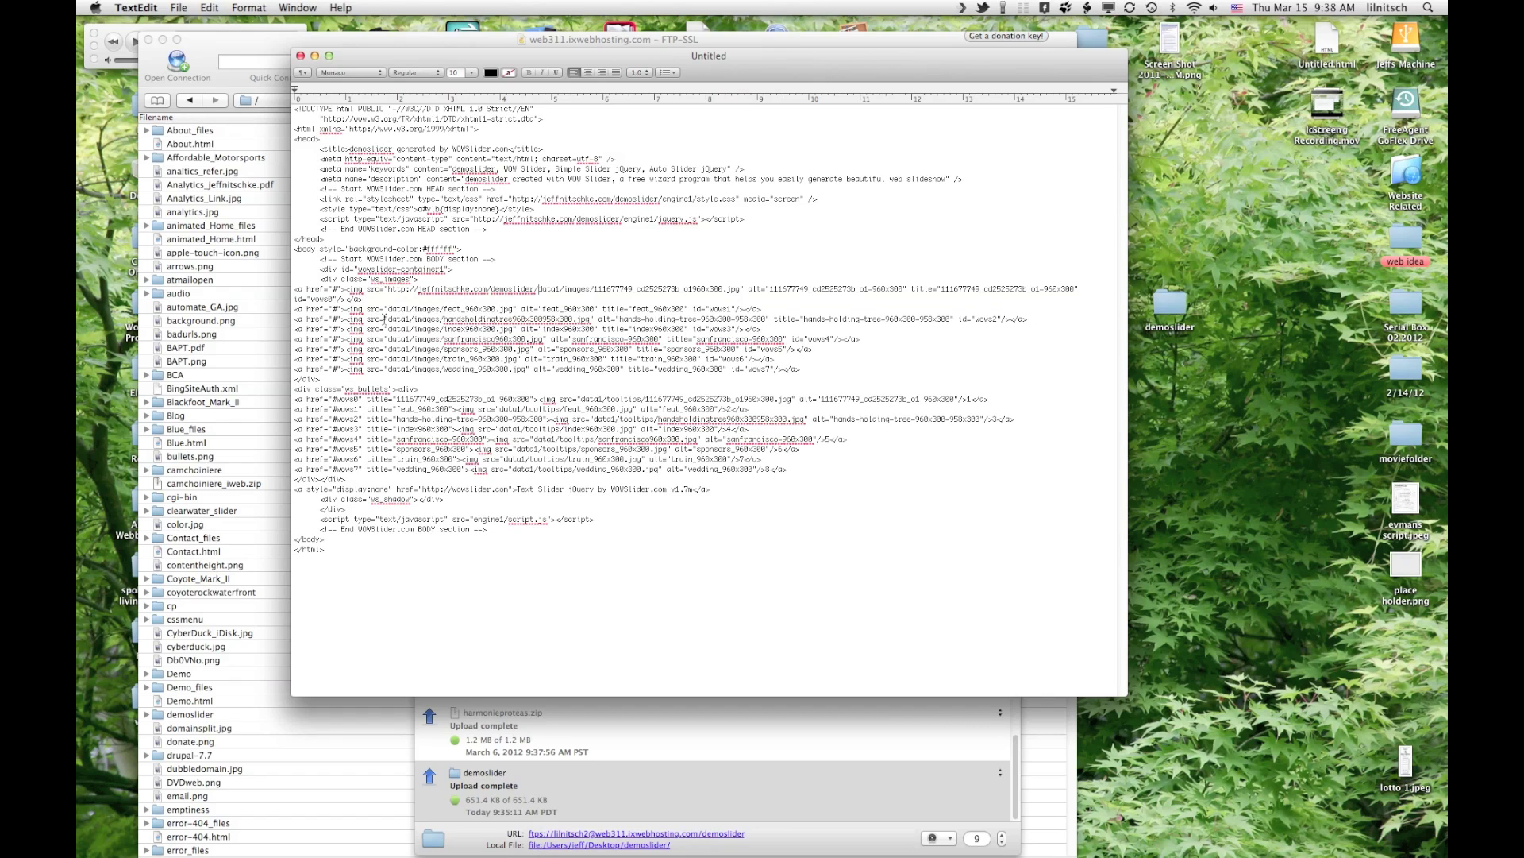
- Paste the site address before each data1/images slide path, feat_960x300 through wedding
click(388, 309)
key(super+v)
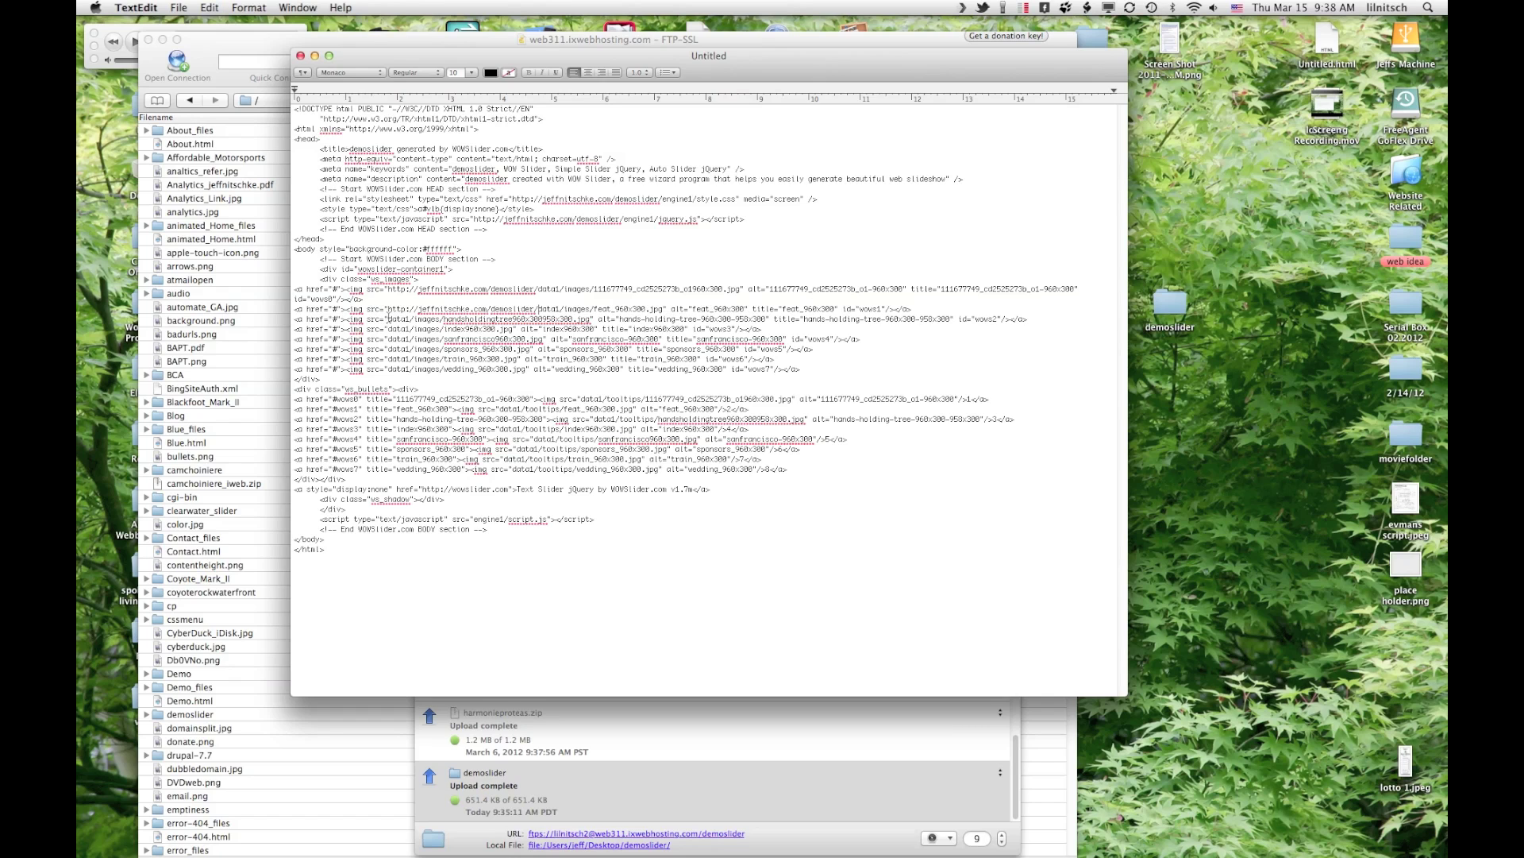
click(388, 318)
key(super+v)
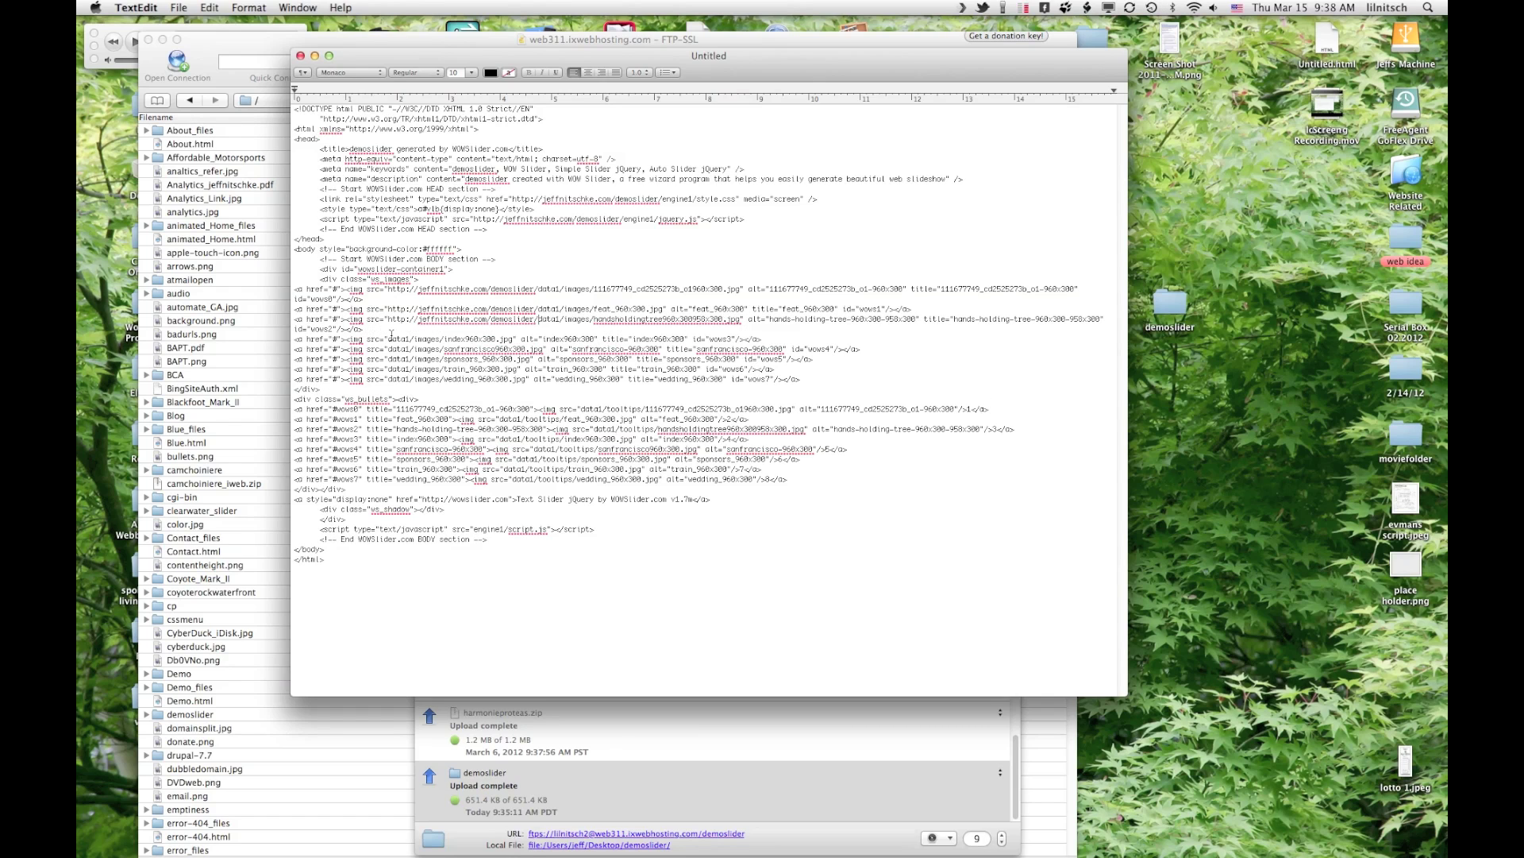
key(super+v)
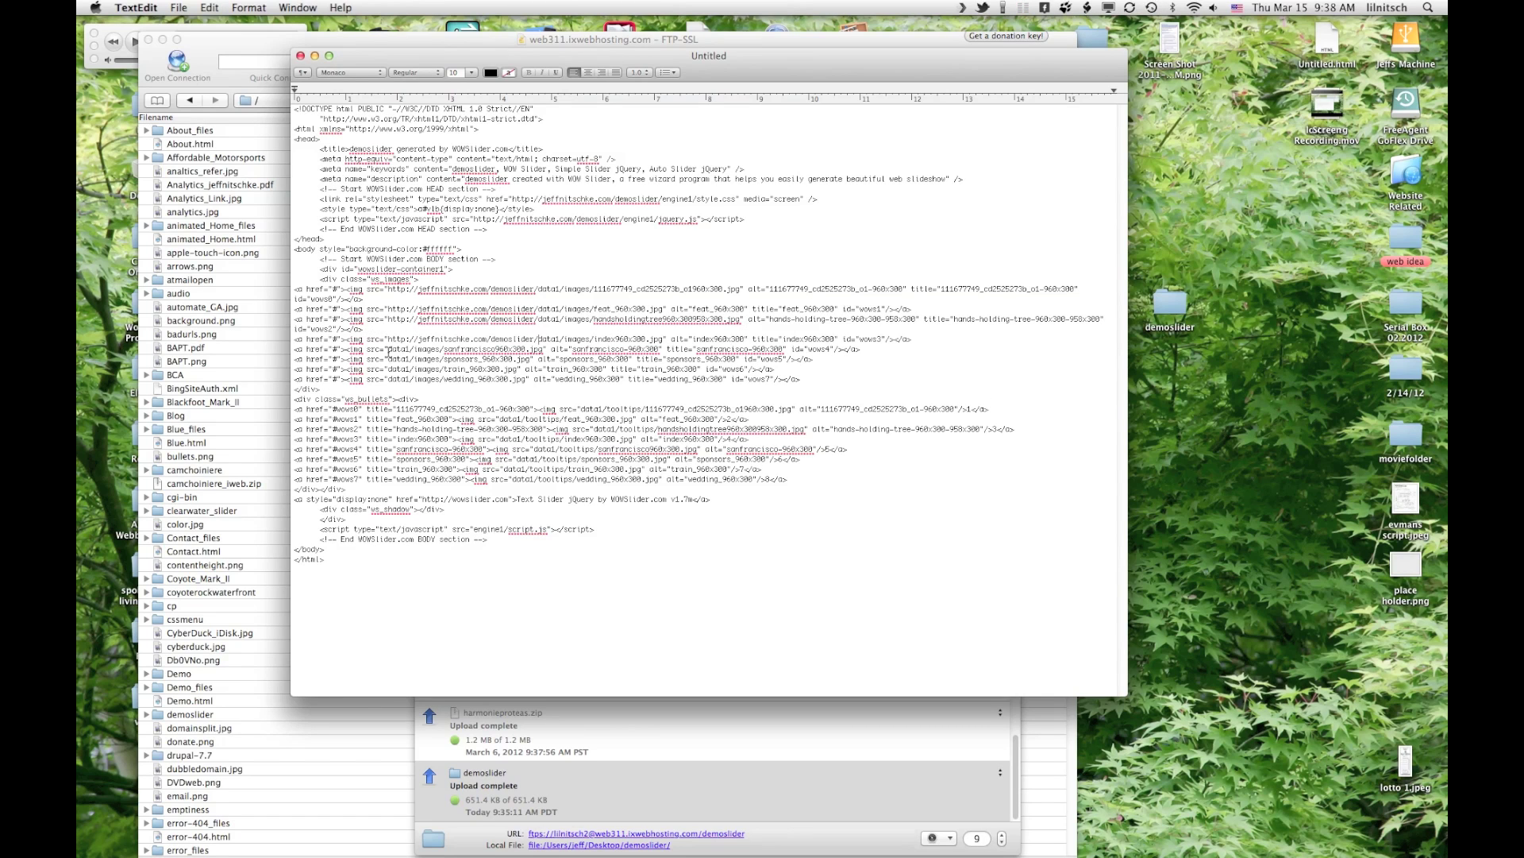
key(super+v)
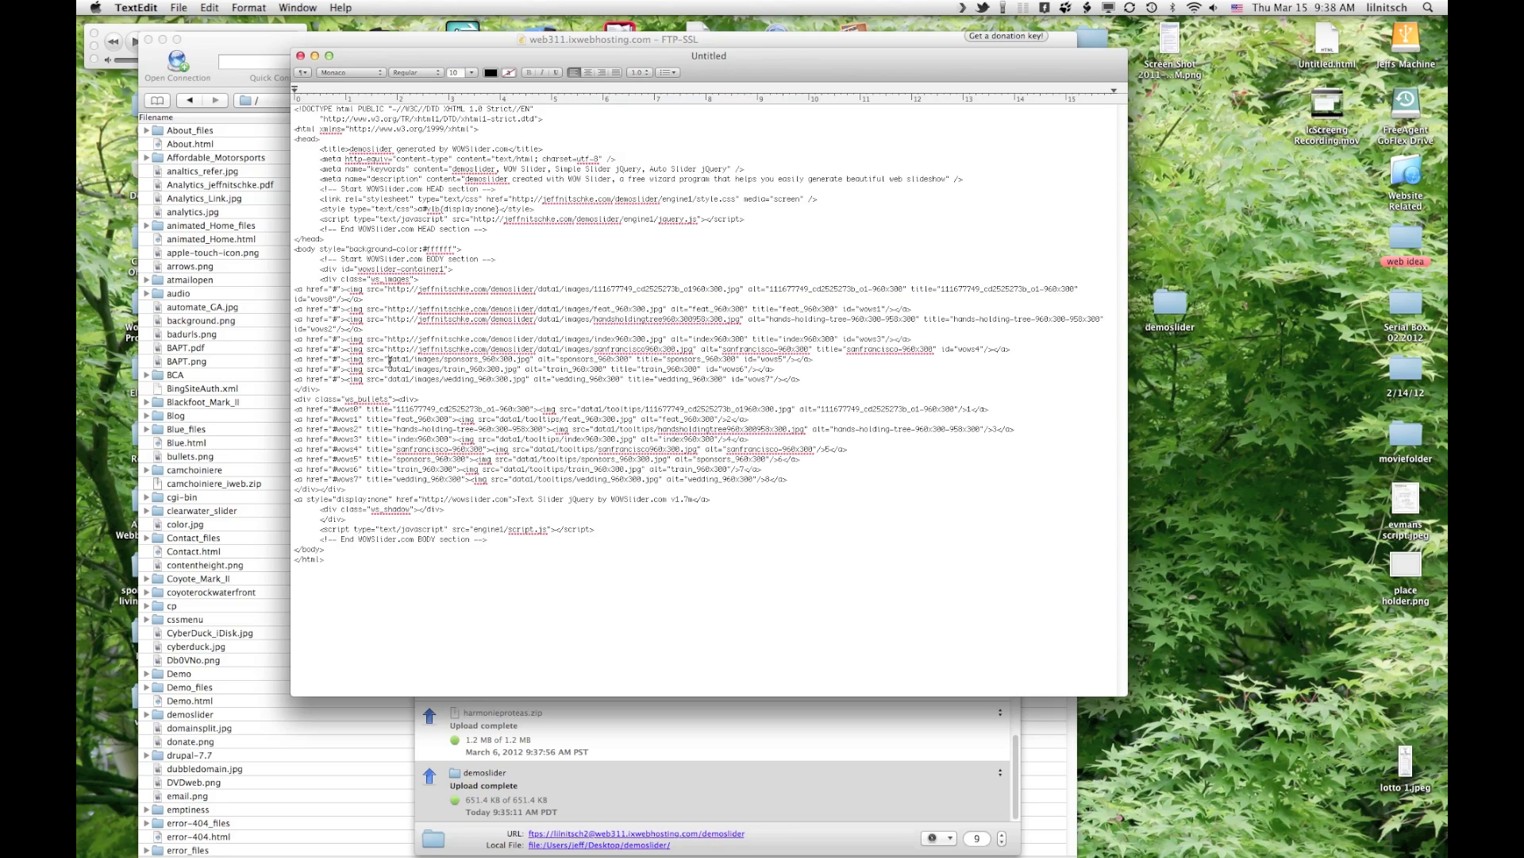
click(389, 359)
key(super+v)
click(389, 369)
key(super+v)
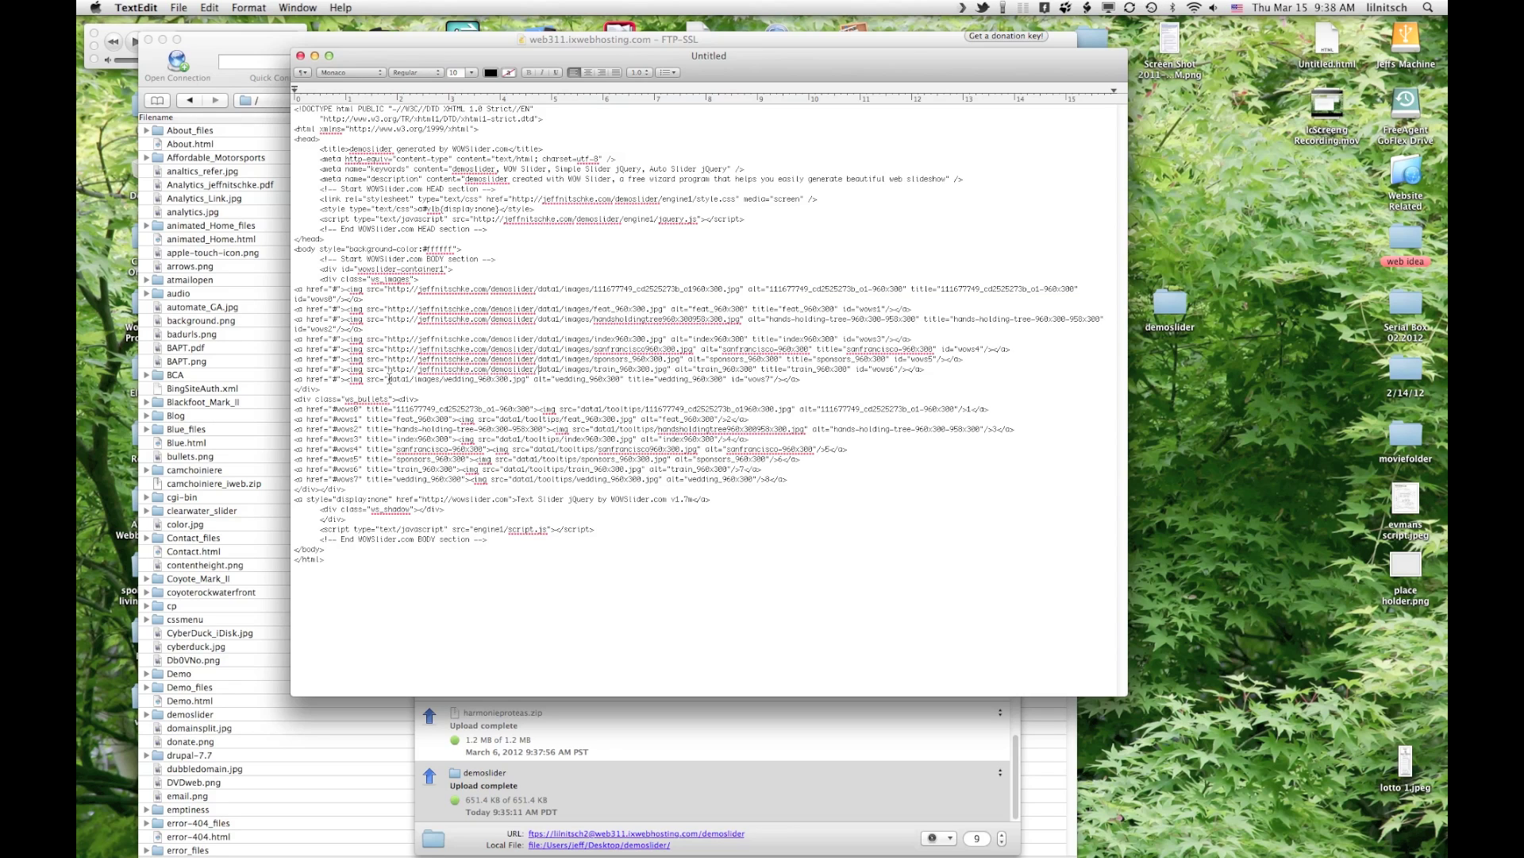
click(388, 379)
text(http://jeffnitschke.com/demoslider/)
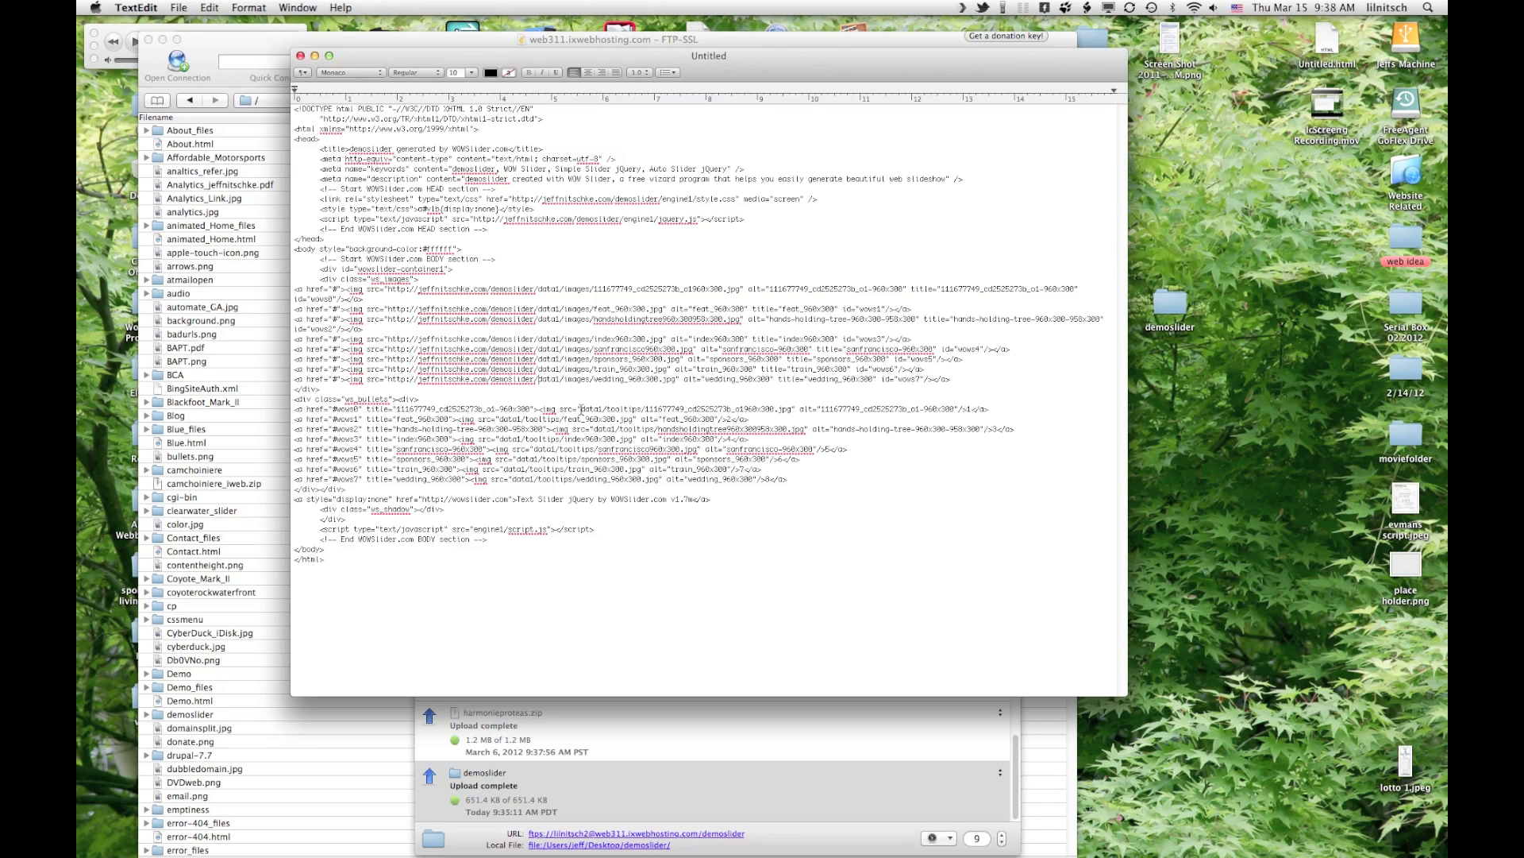
click(581, 409)
- Prefix the wows0–wows3 tooltip thumbnail paths with the jeffnitschke.com/demoslider address
text(http://jeffnitschke.com/demoslider/)
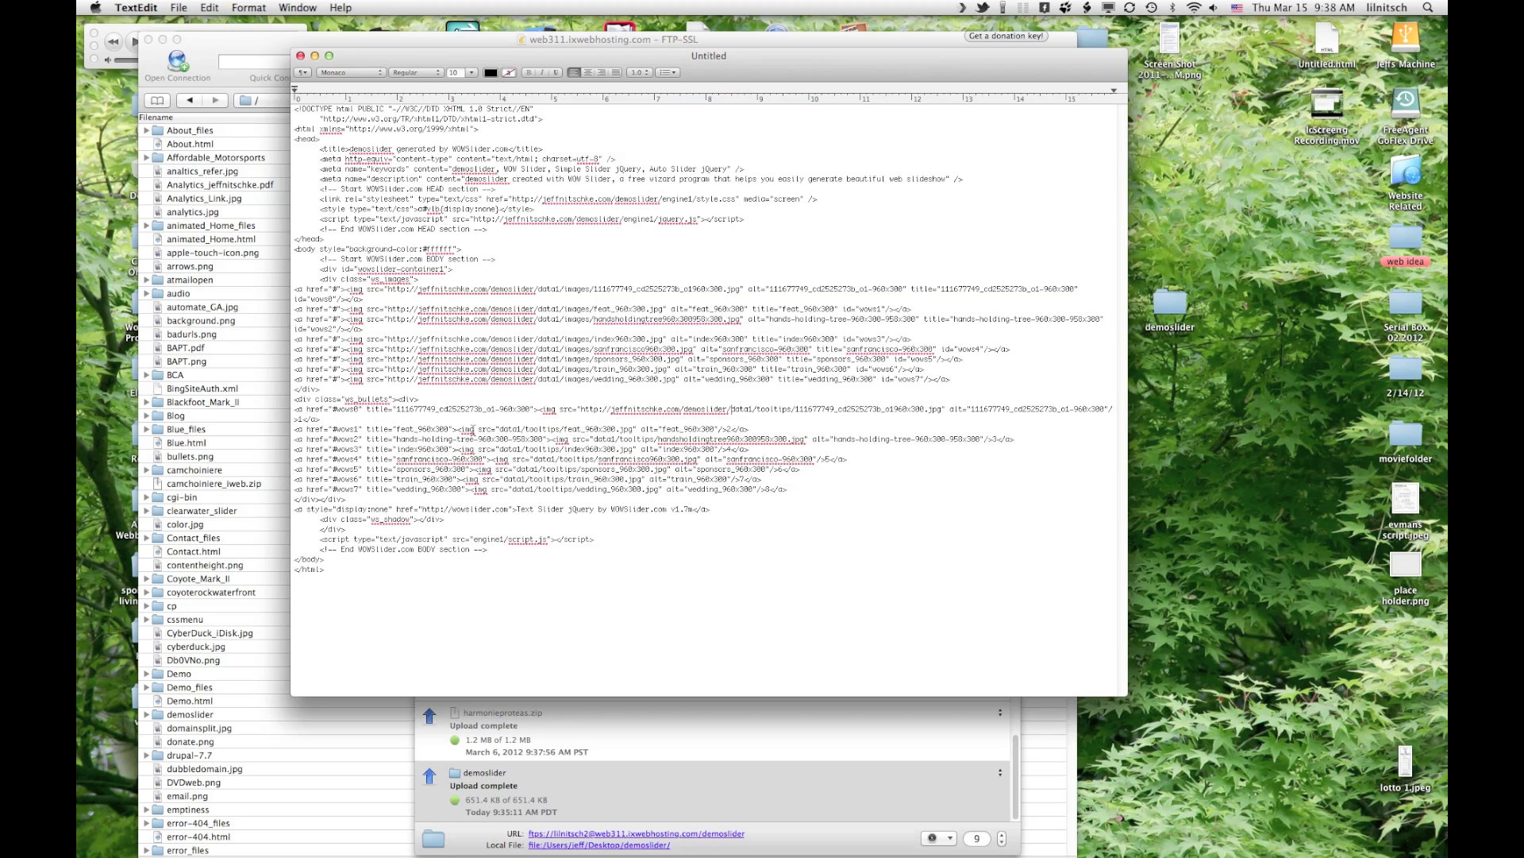
click(496, 429)
text(http://jeffnitschke.com/demoslider/)
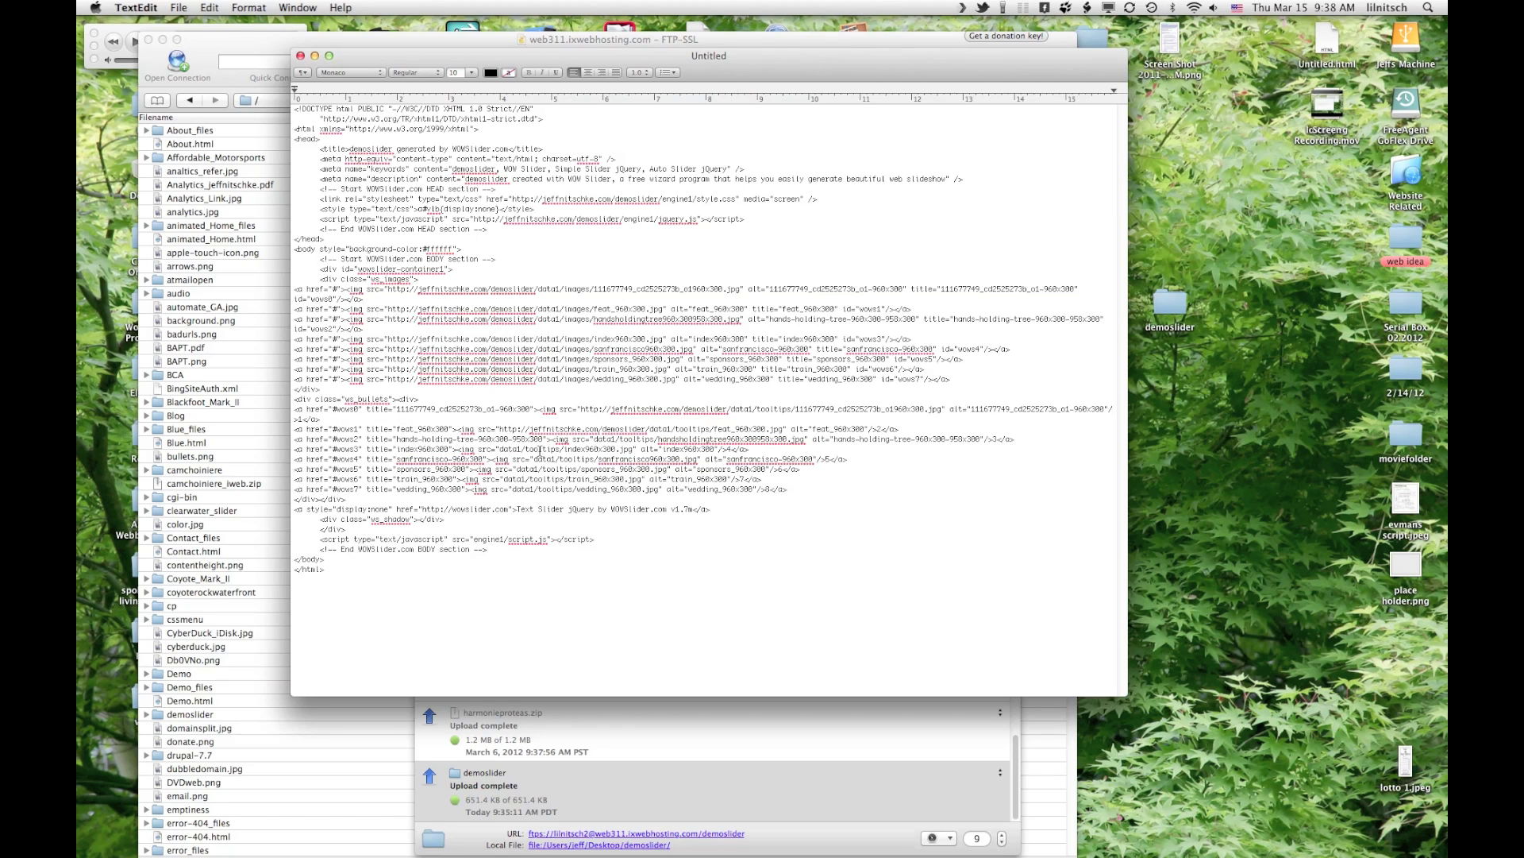
double_click(497, 428)
click(593, 439)
text(http://jeffnitschke.com/demoslider/)
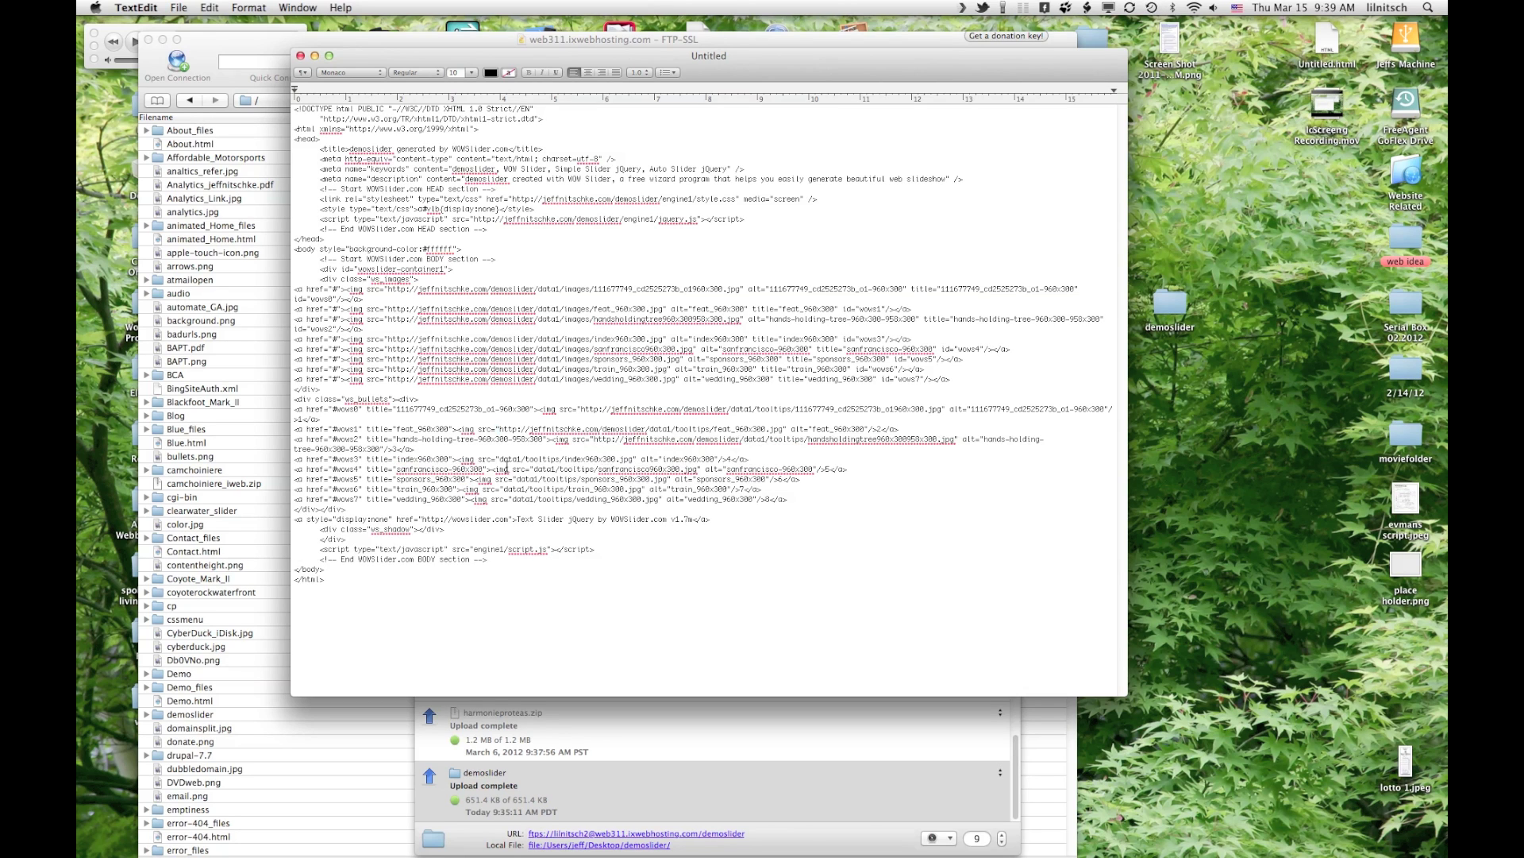
click(501, 460)
text(http://jeffnitschke.com/demoslider/)
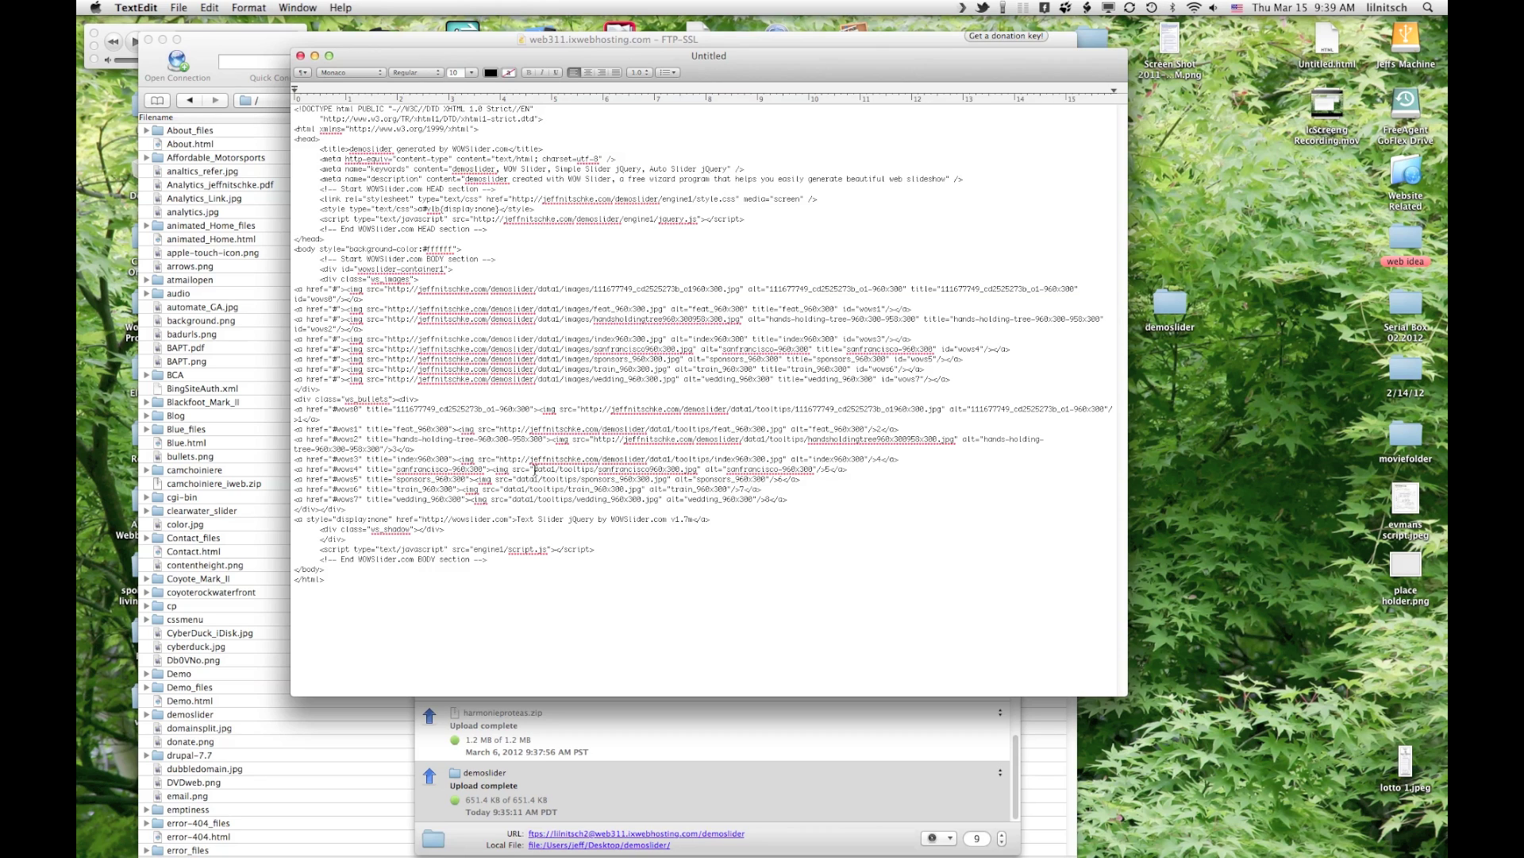
- Prefix the wows4–wows7 tooltip thumbnail paths with the same address
click(535, 469)
text(http://jeffnitschke.com/demoslider/)
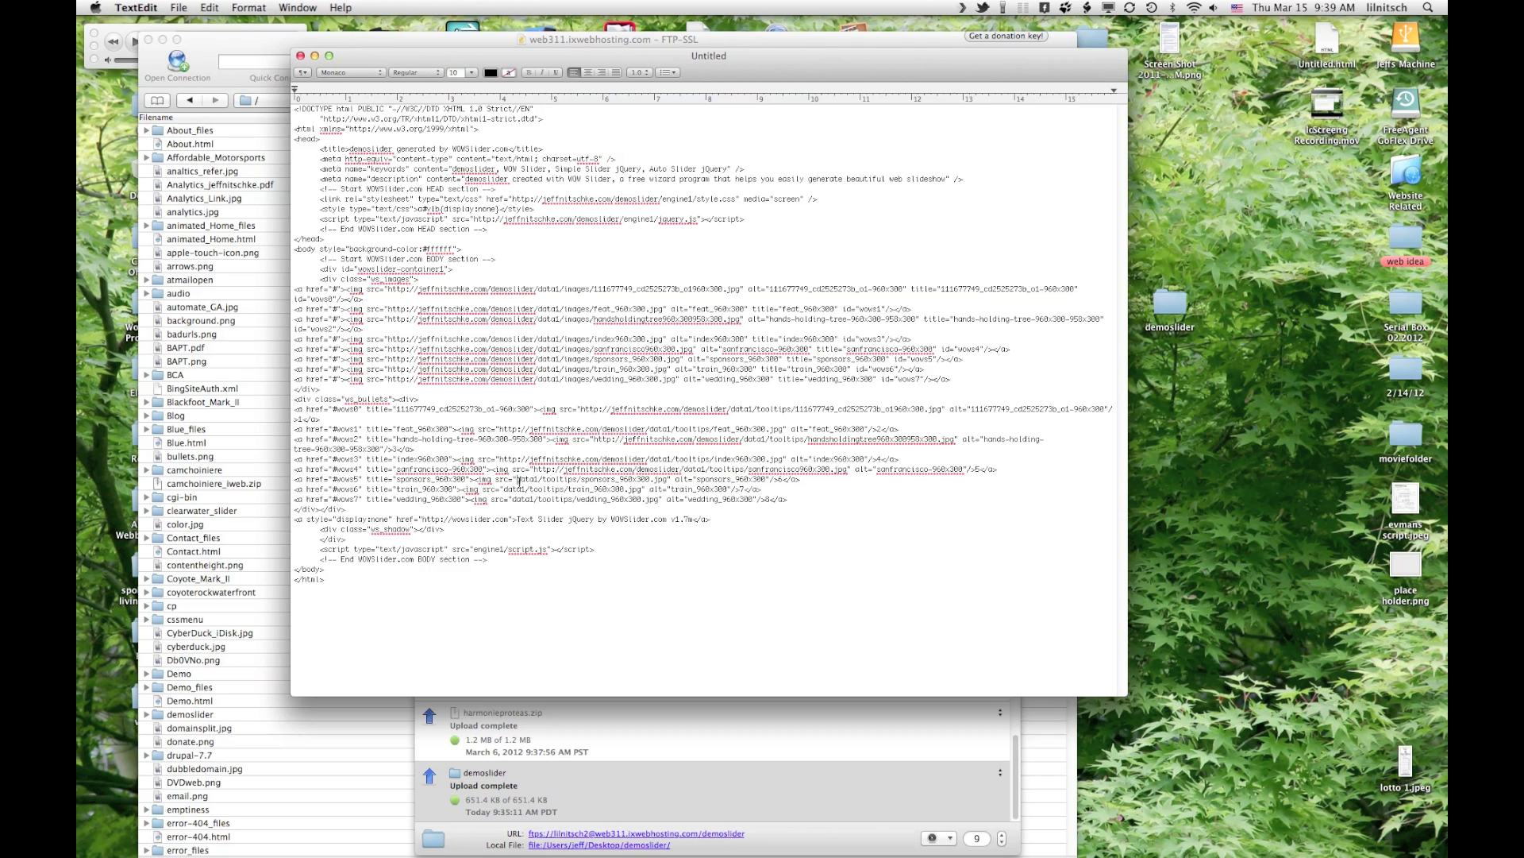
click(518, 479)
text(http://jeffnitschke.com/demoslider/)
click(505, 490)
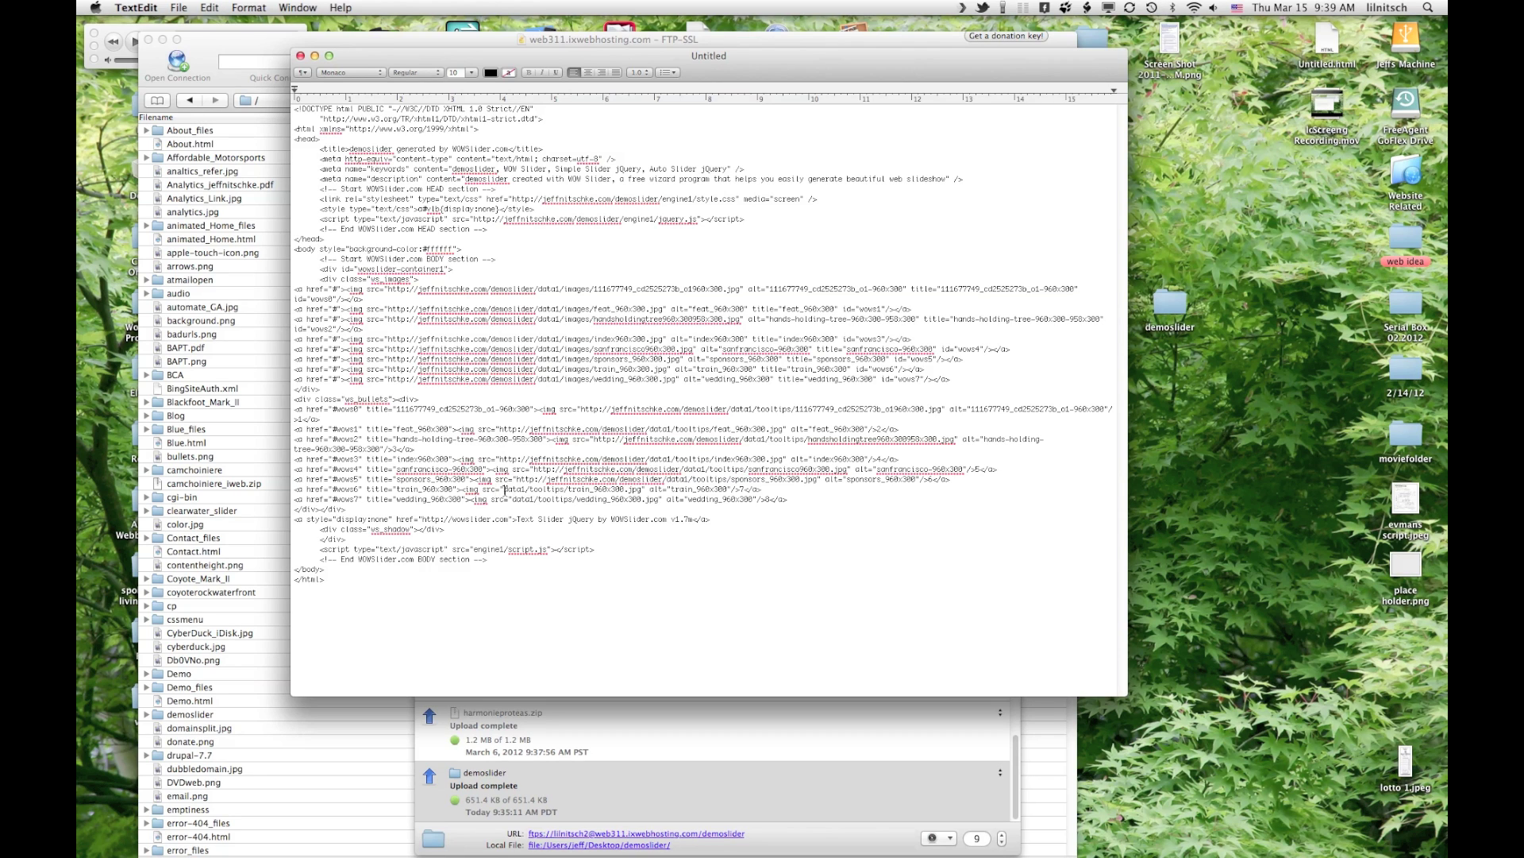
text(http://jeffnitschke.com/demoslider/)
click(512, 500)
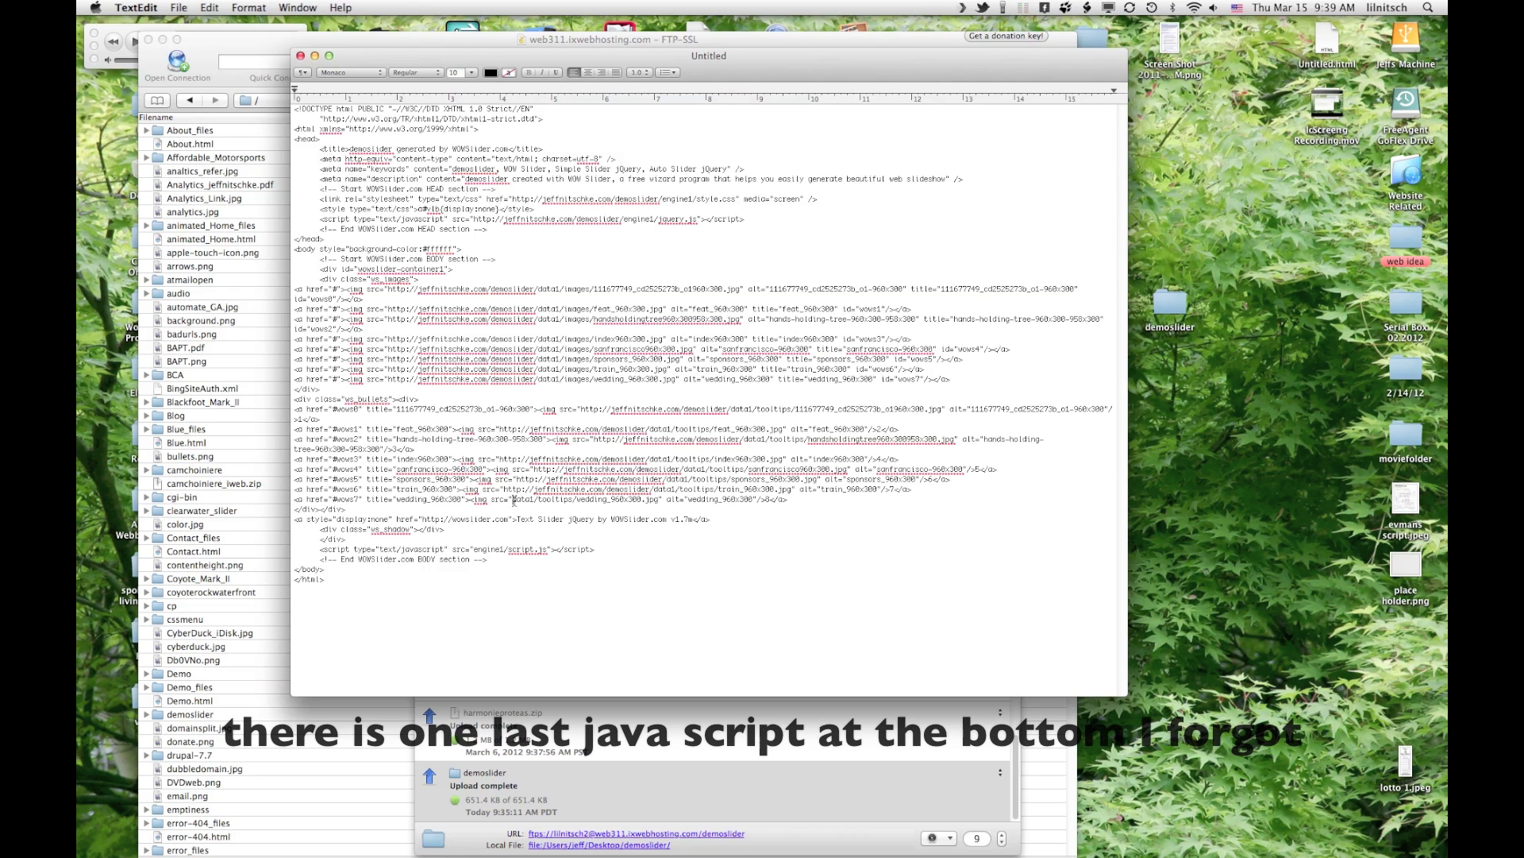
text(http://jeffnitschke.com/demoslider/)
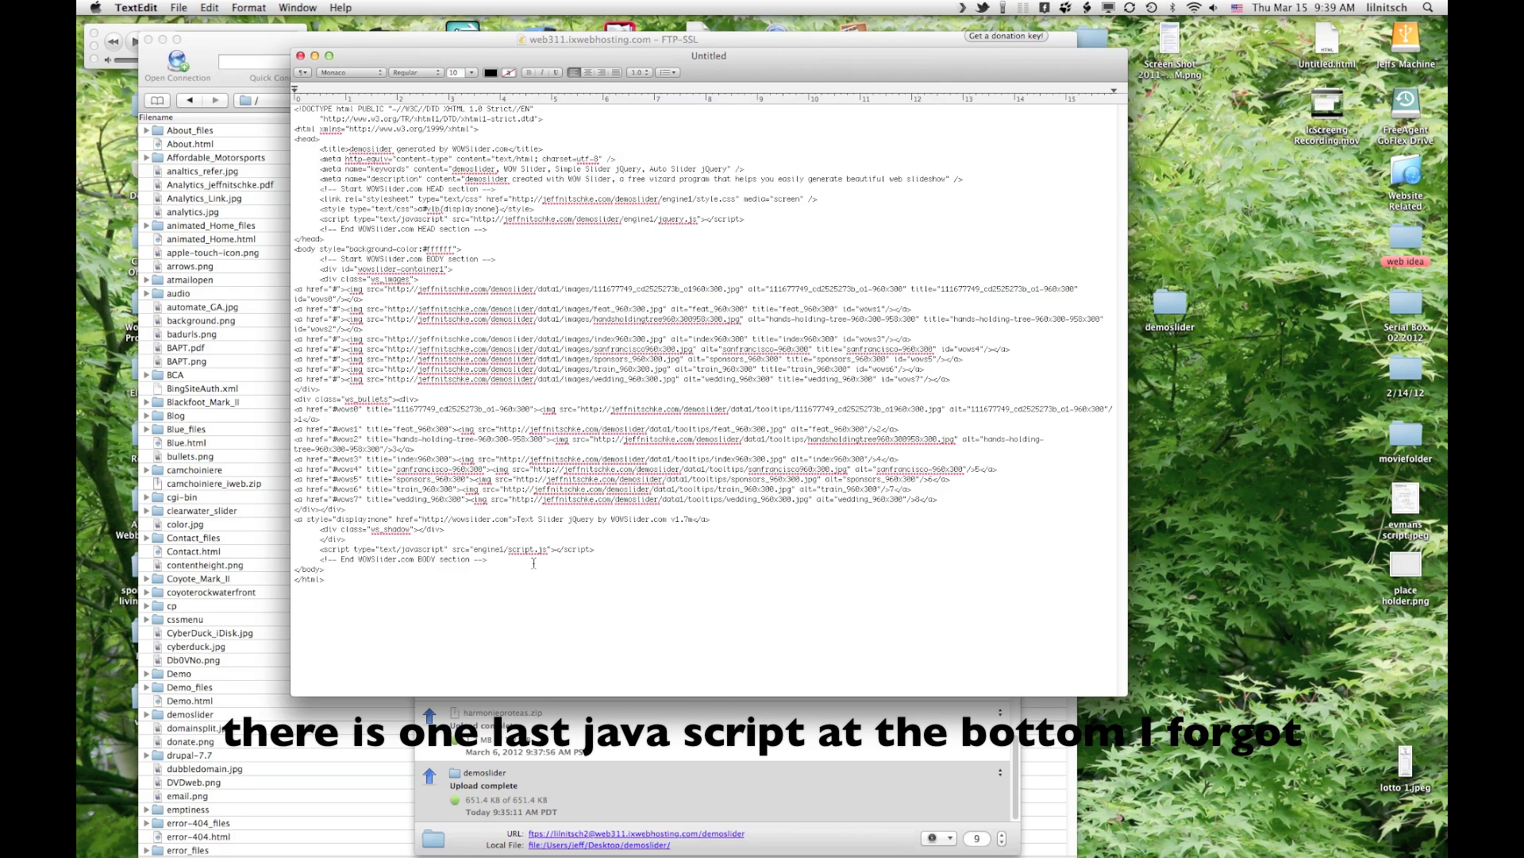
click(784, 523)
- Select all the slider code in TextEdit, then drop an HTML Snippet onto iWeb's Wow Slider page
key(super+a)
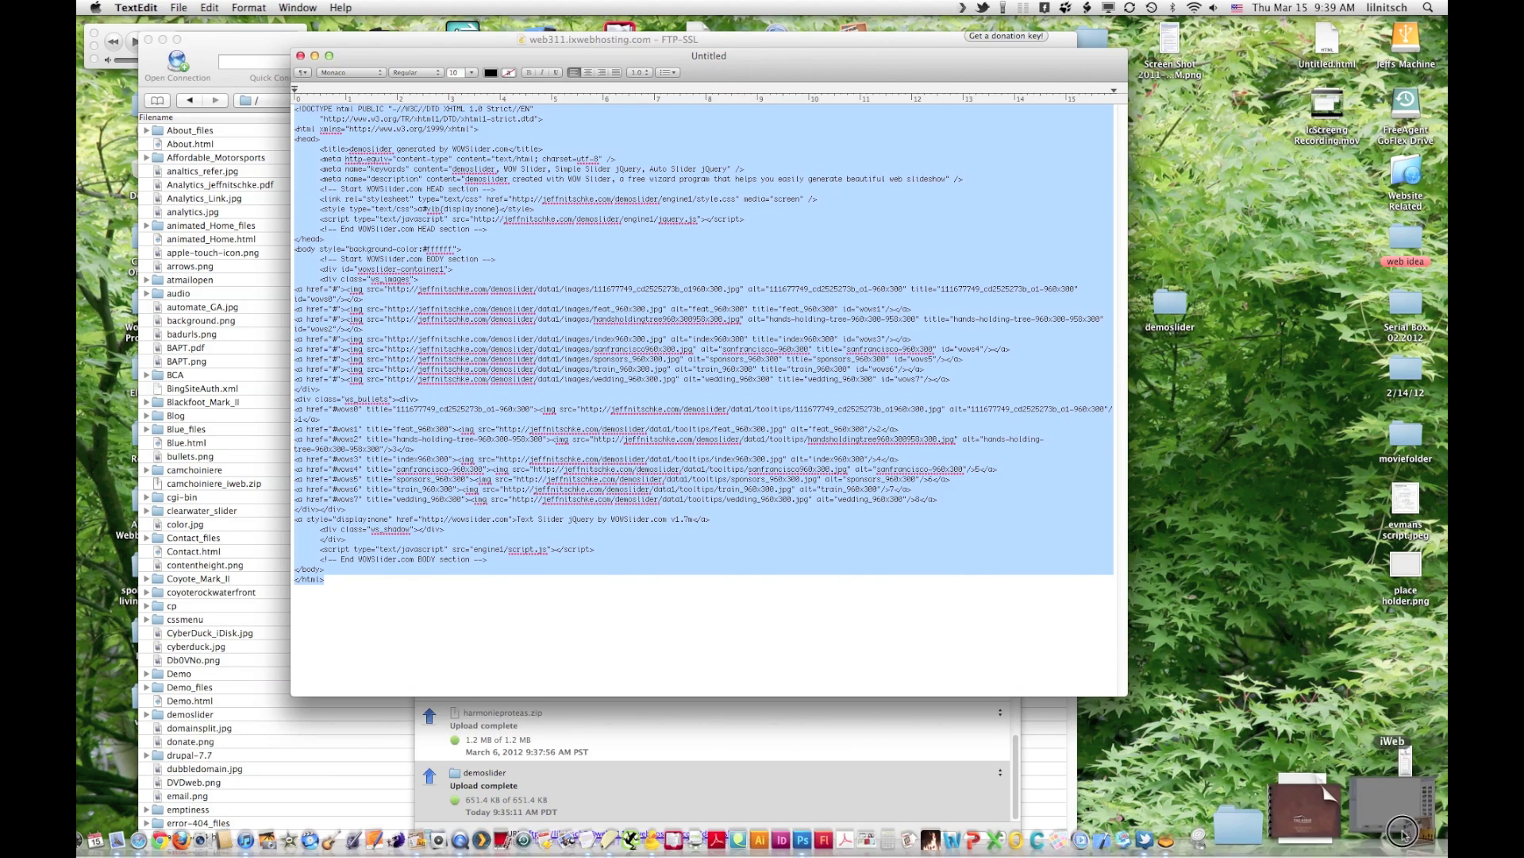
click(1332, 831)
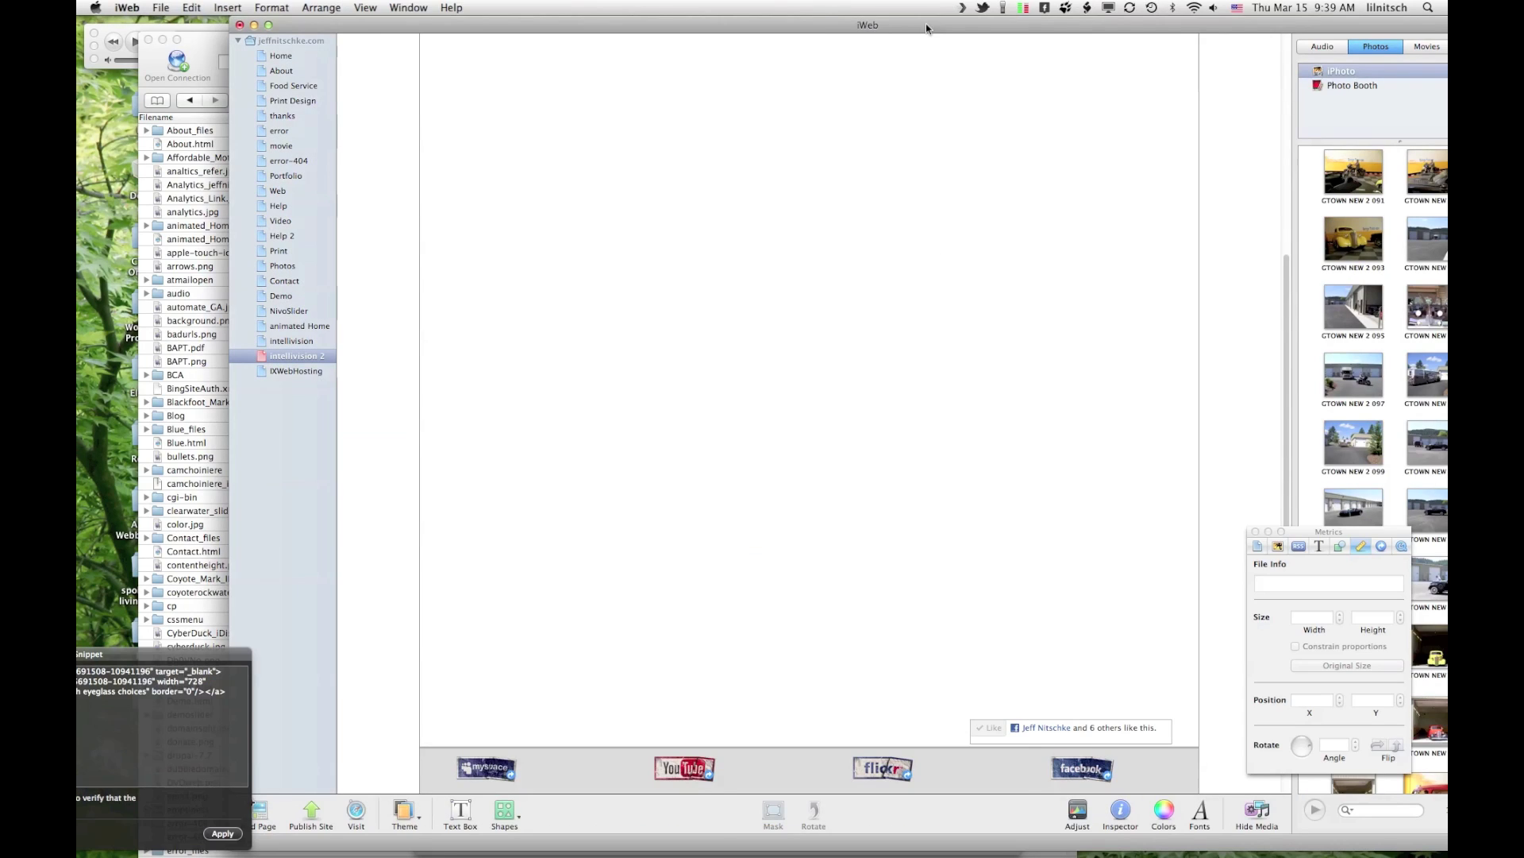
drag(926, 25, 820, 35)
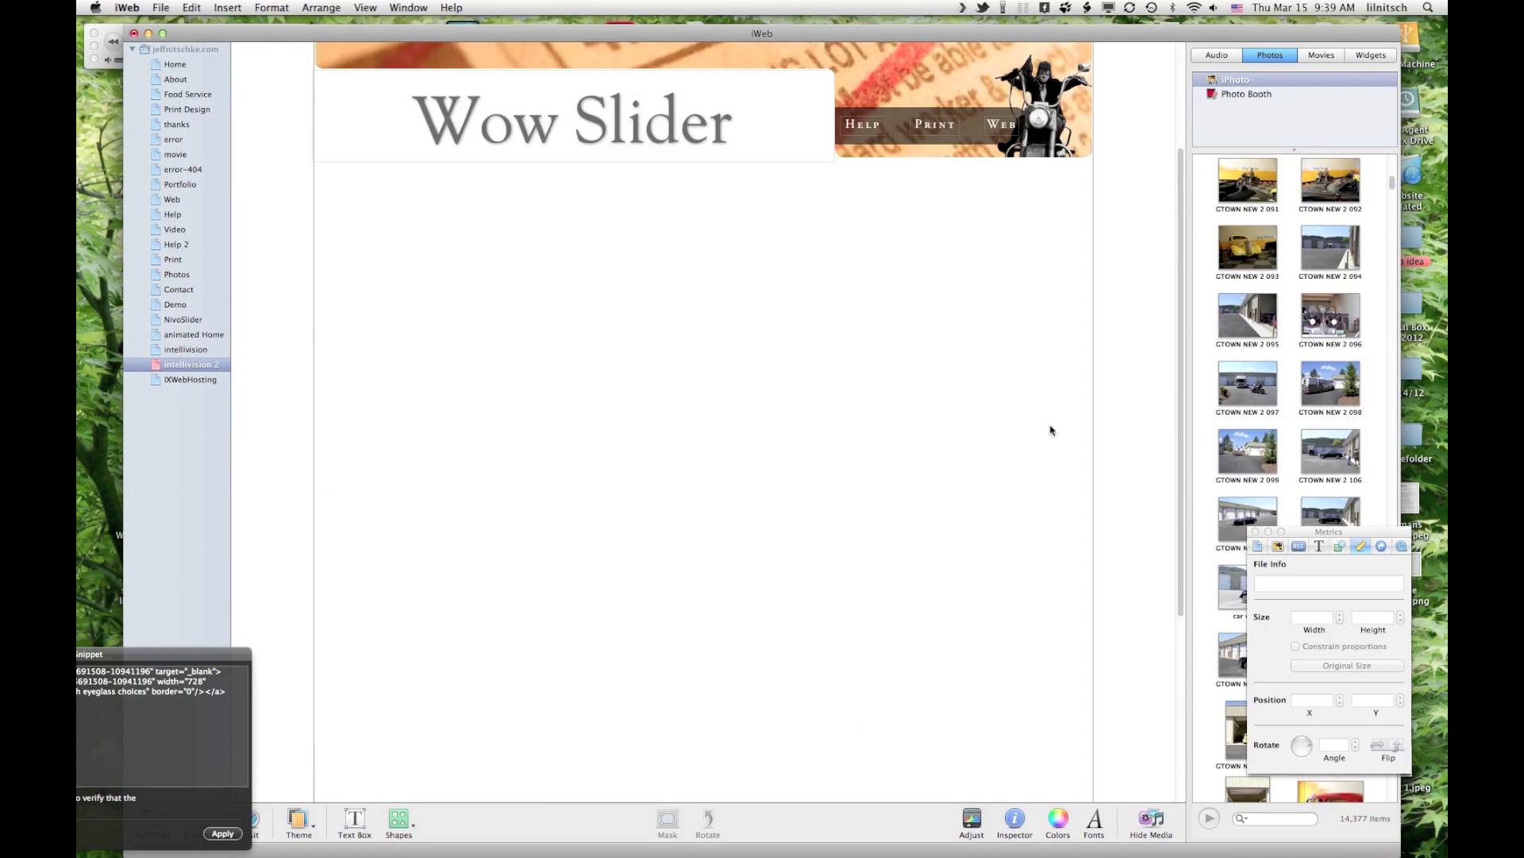
click(1371, 55)
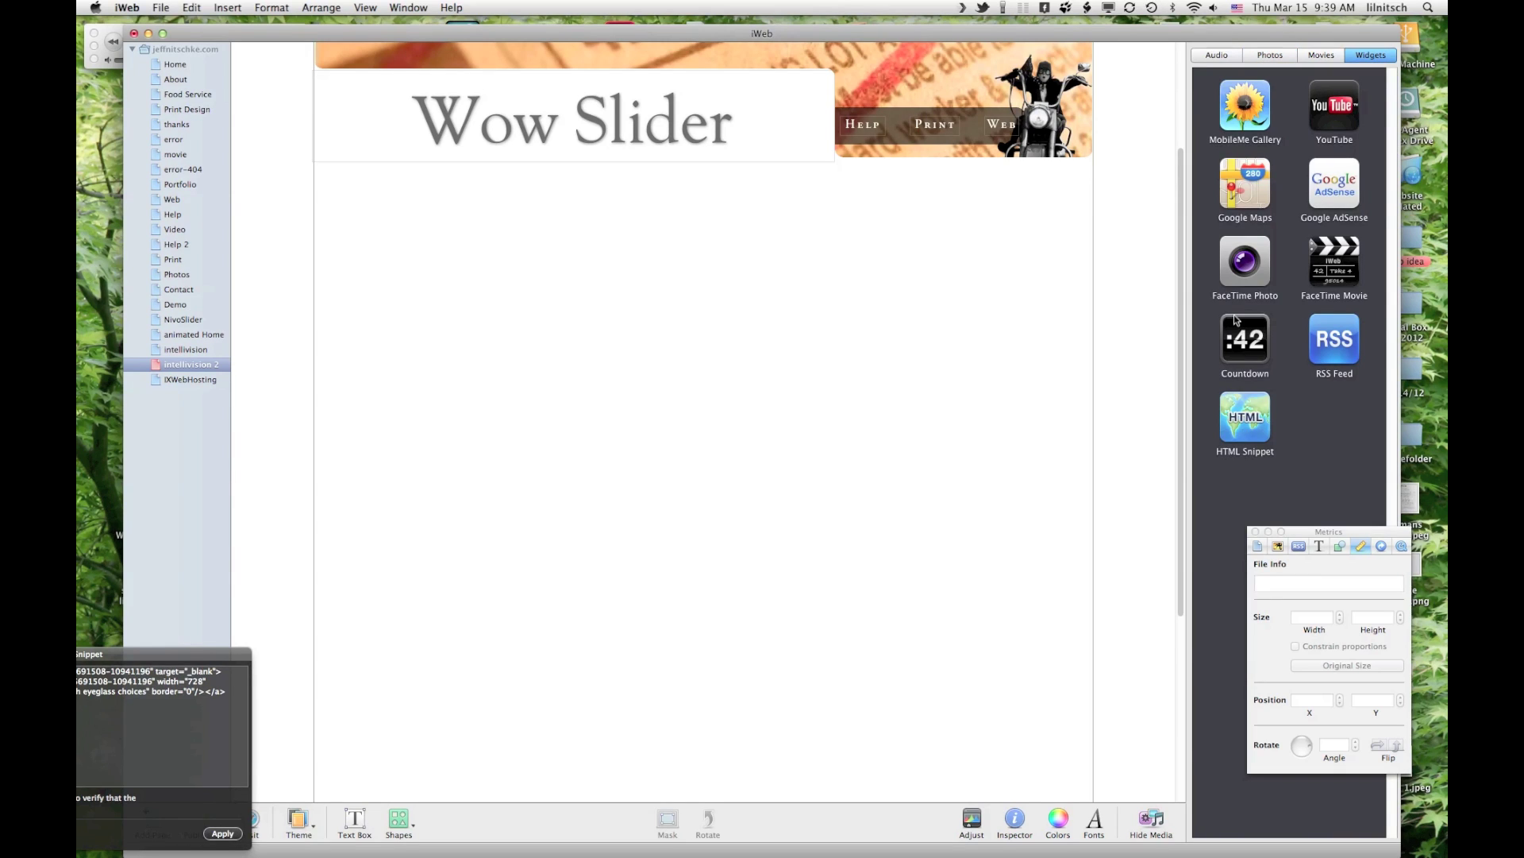
click(1238, 436)
drag(1238, 436, 791, 451)
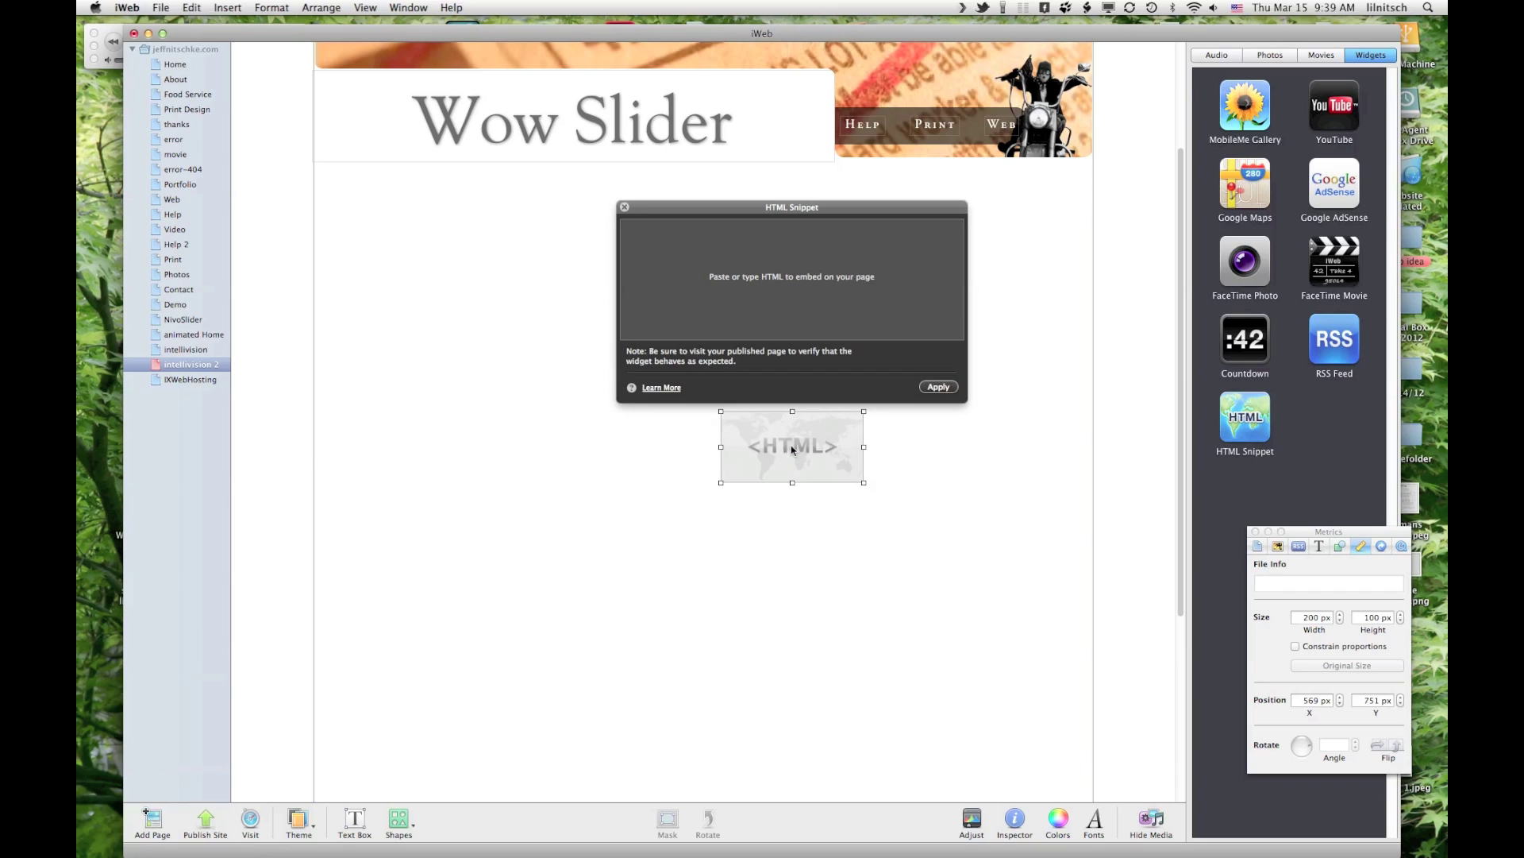
- Paste the WOWSlider HTML code into the HTML Snippet's code box
click(754, 295)
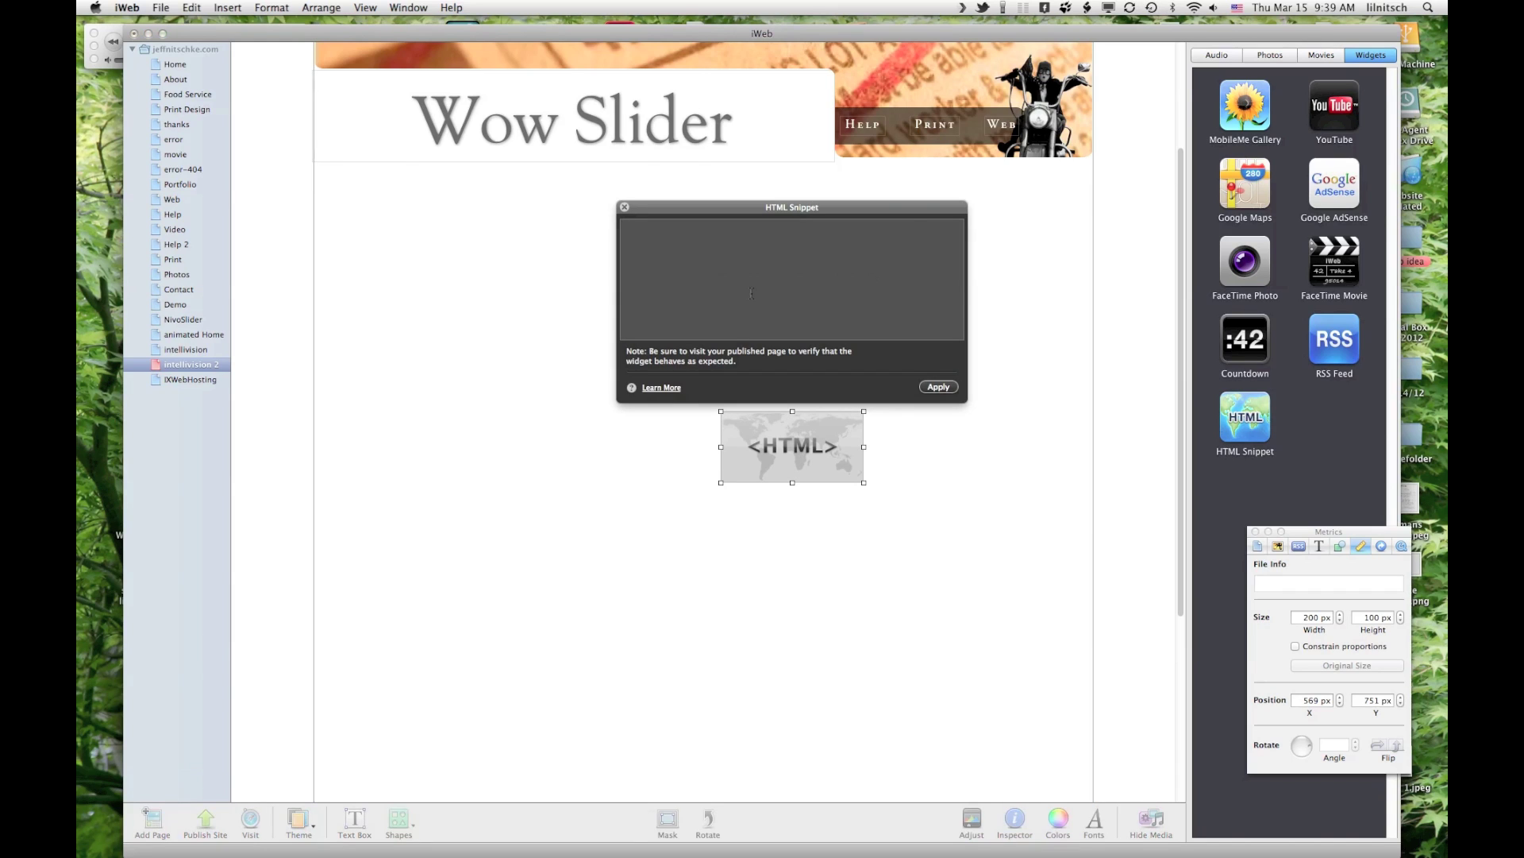
key(super+v)
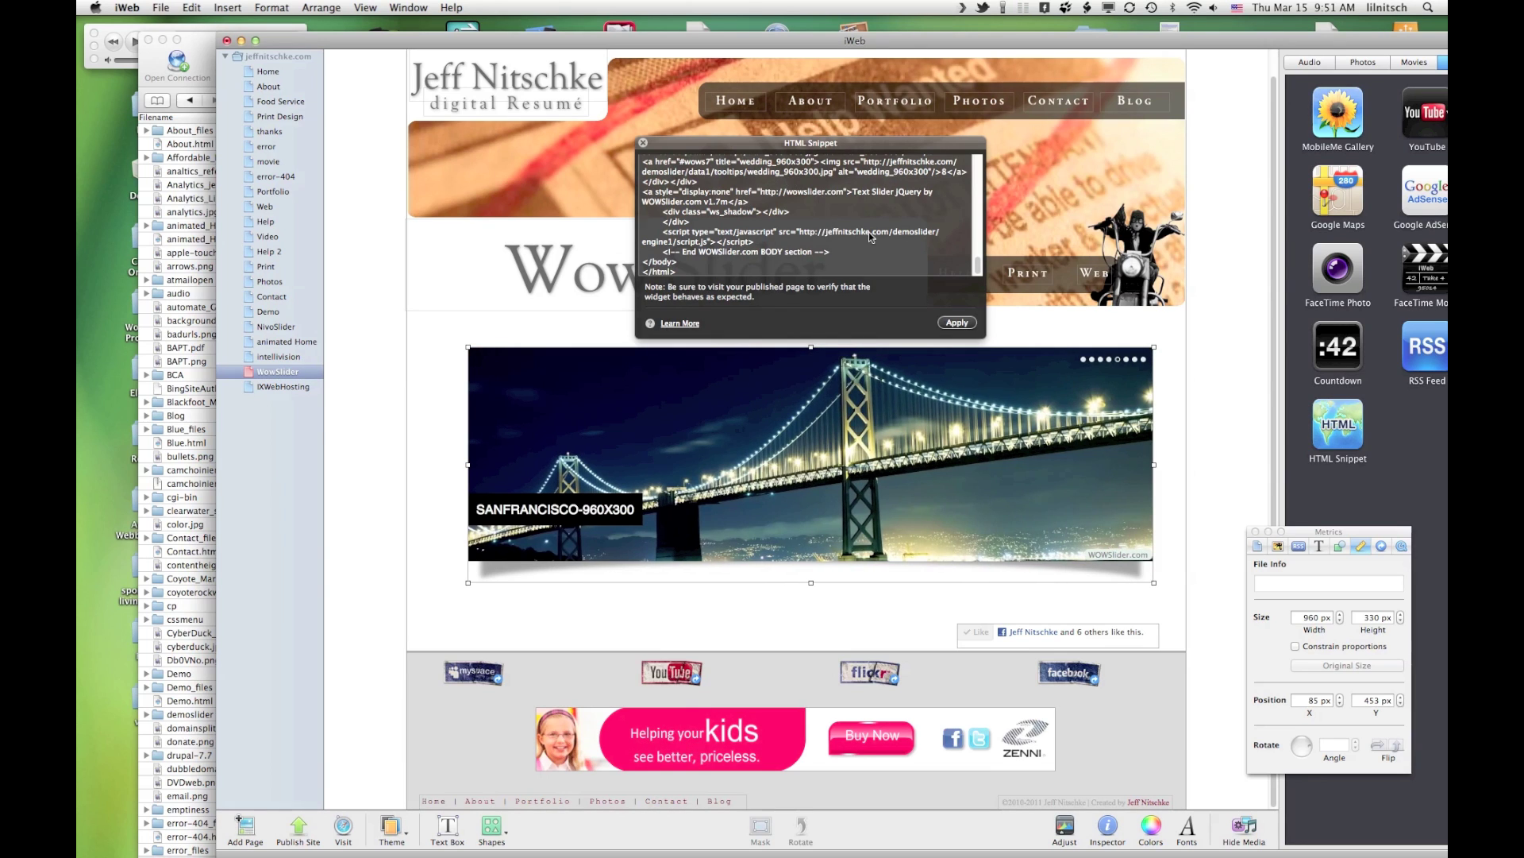
click(643, 143)
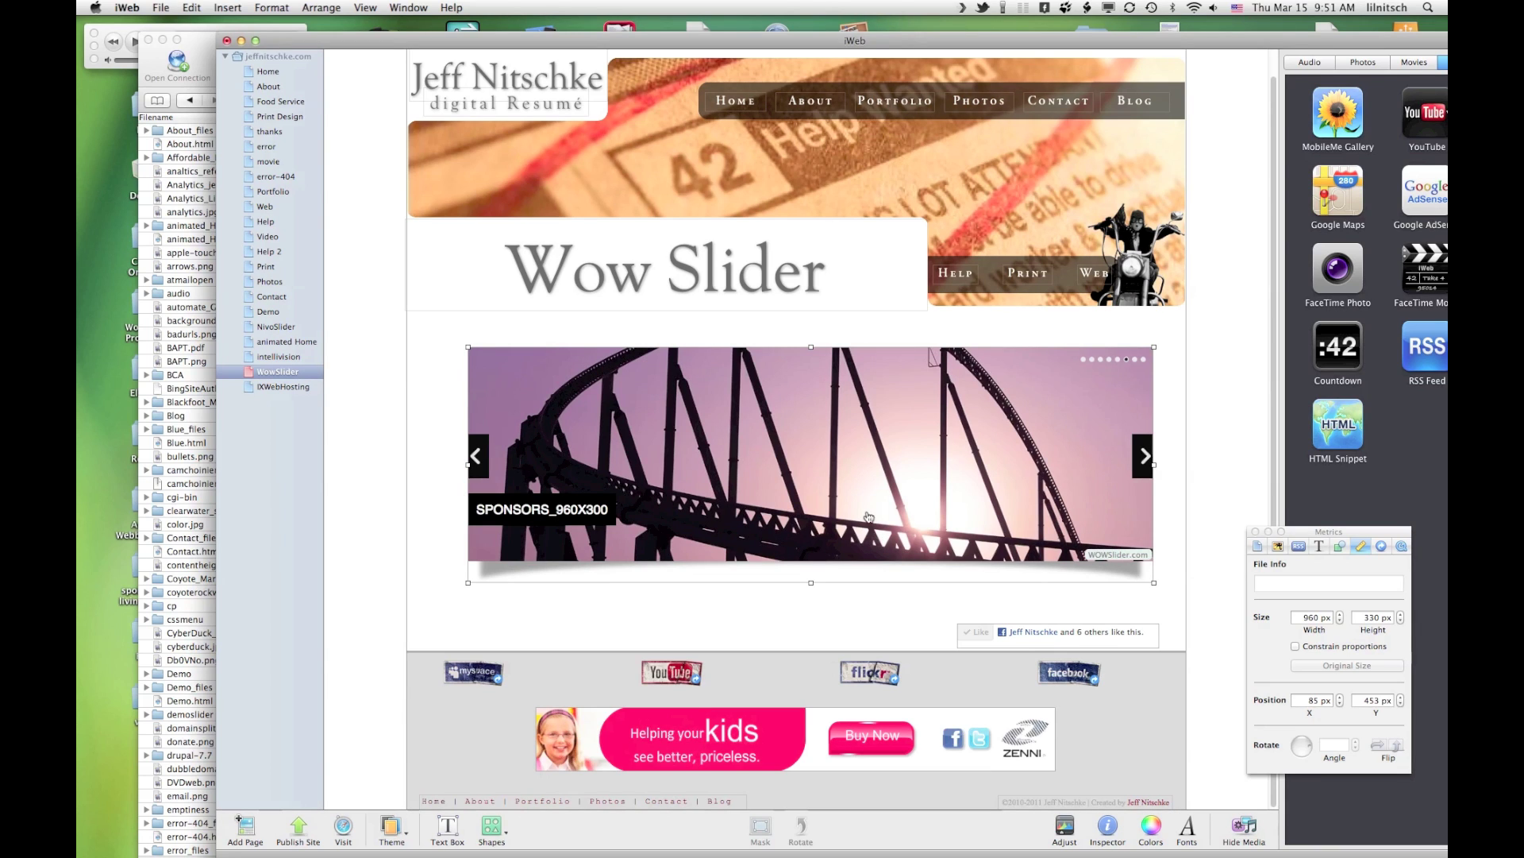
mouse_move(872, 507)
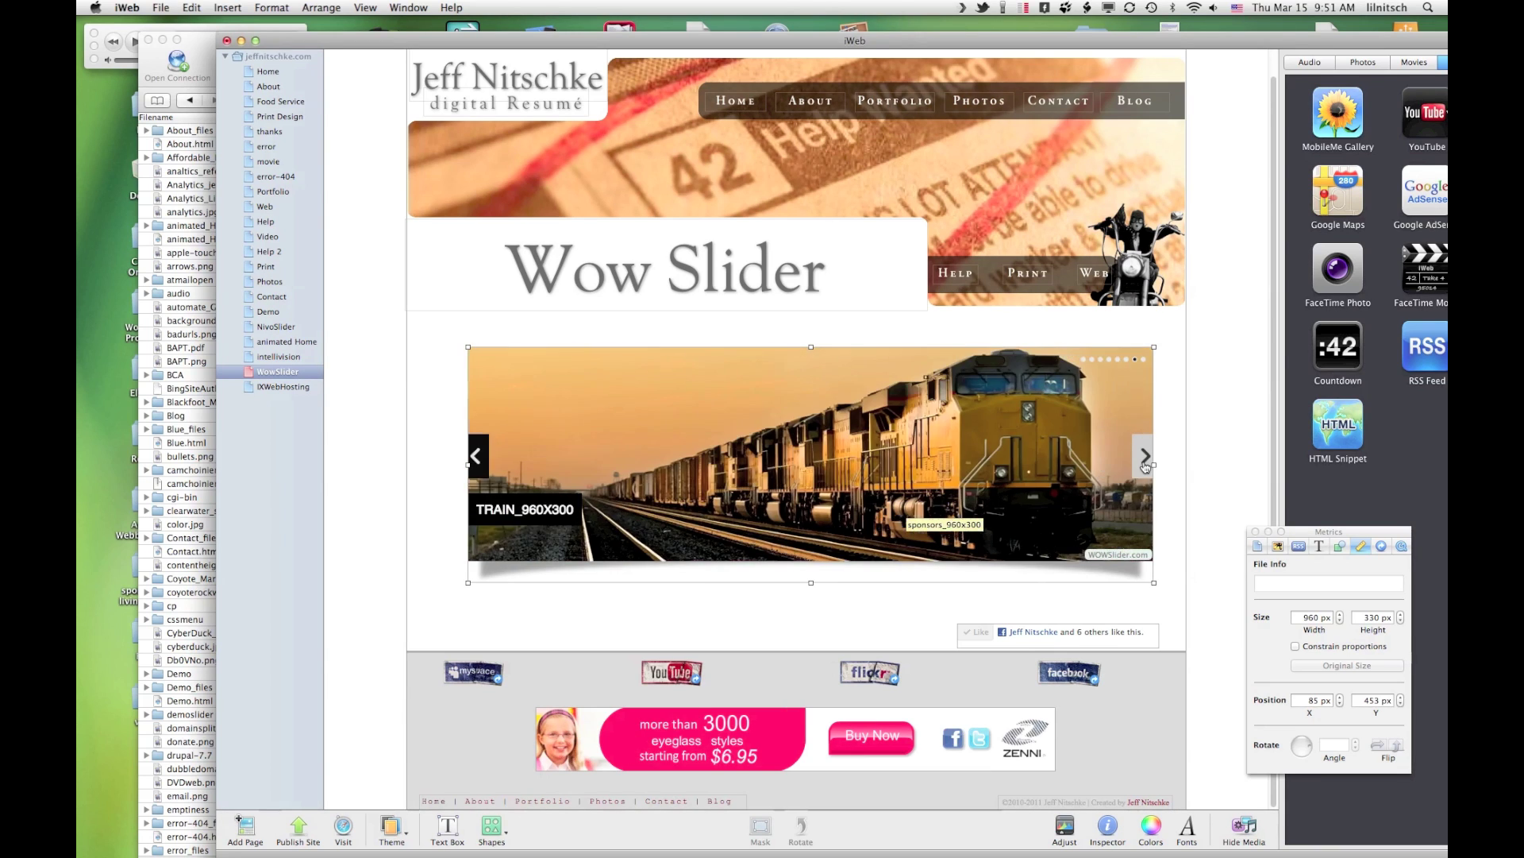
double_click(873, 509)
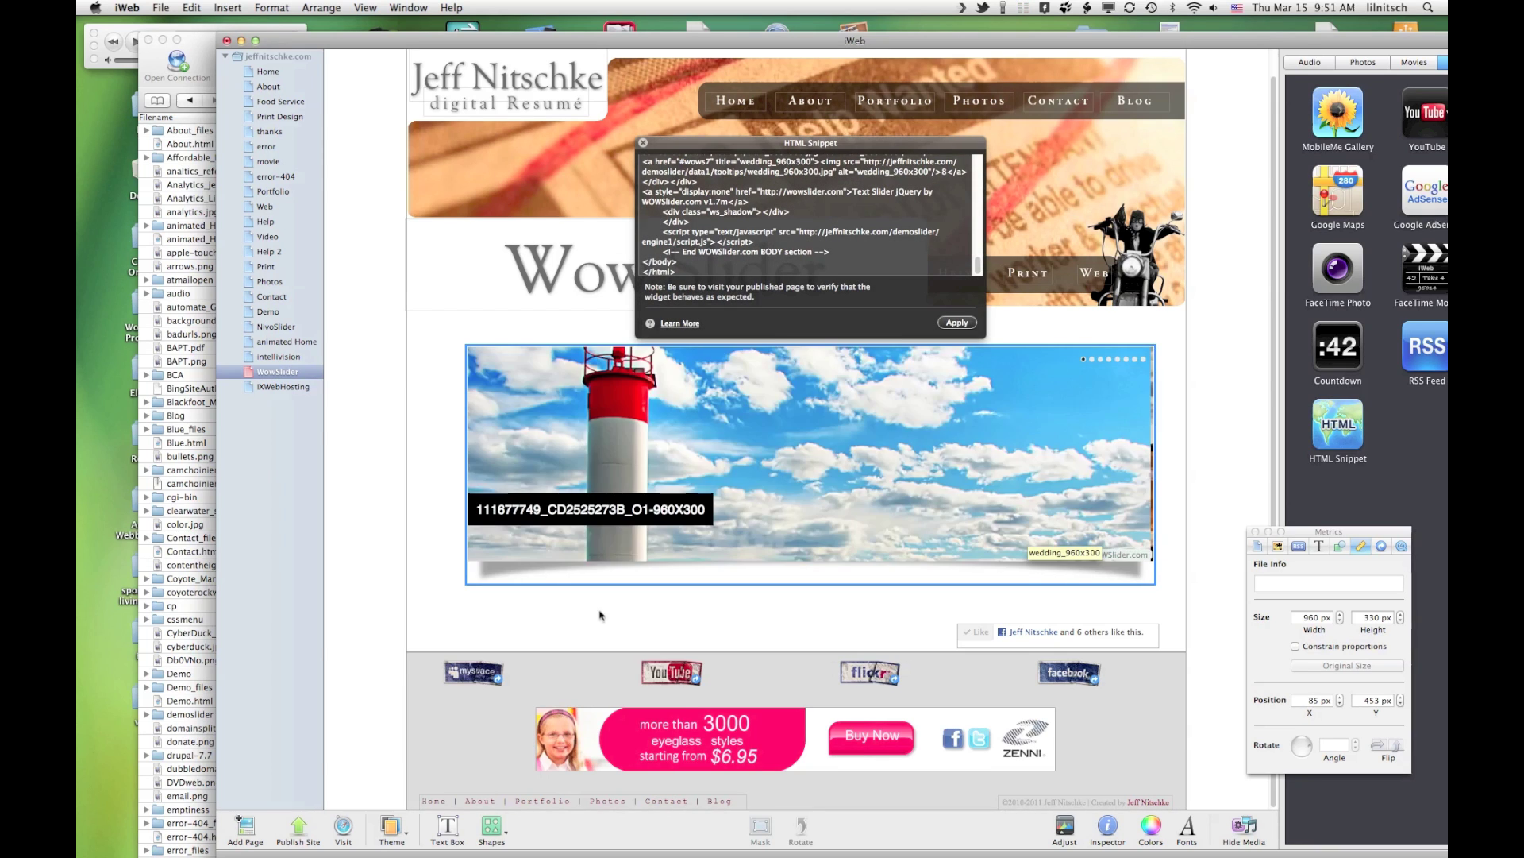
click(1146, 460)
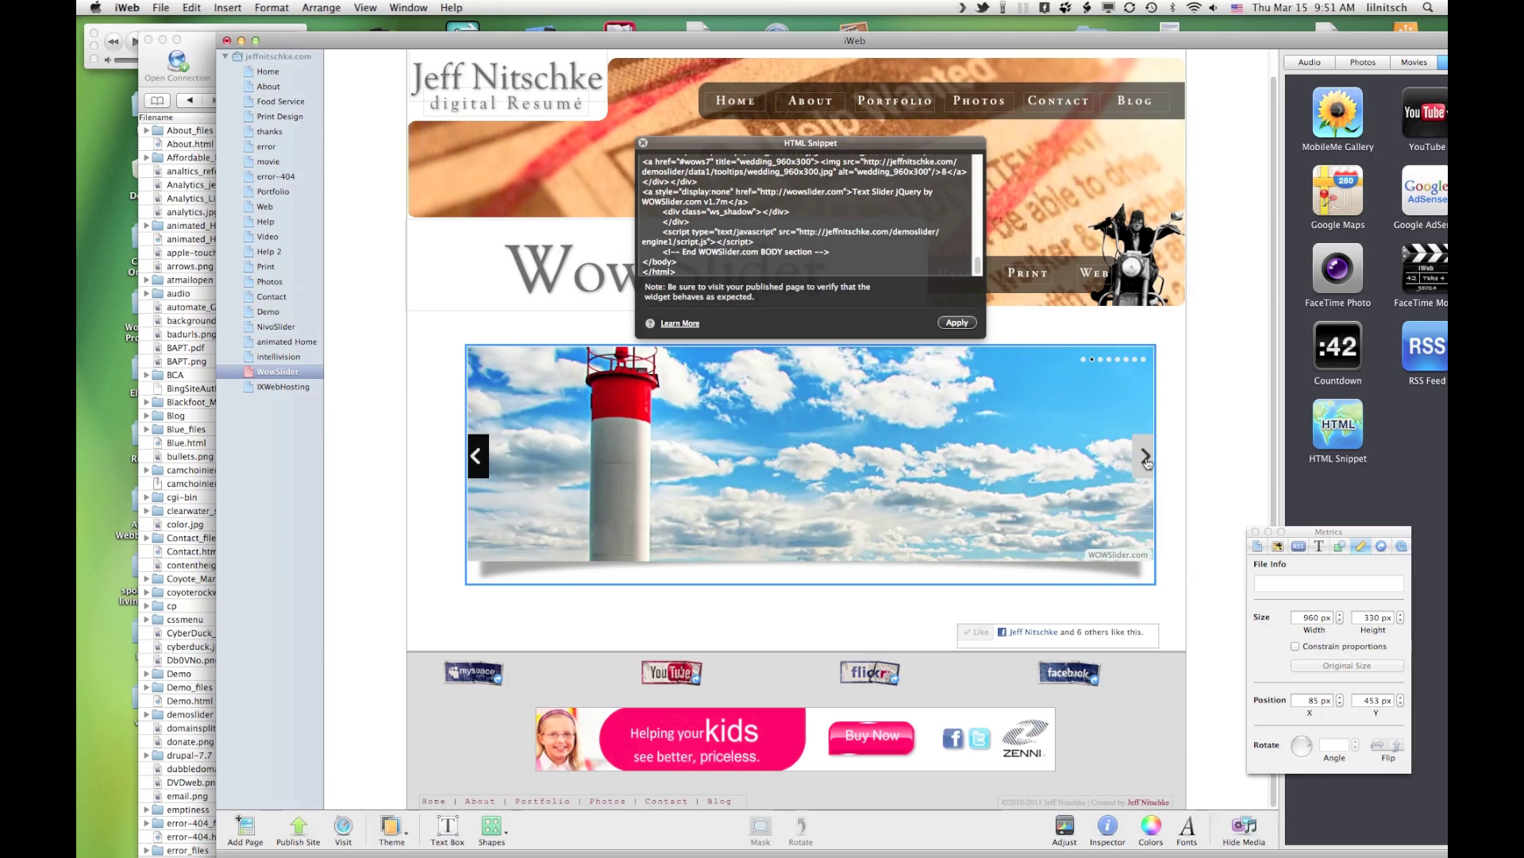
click(1146, 460)
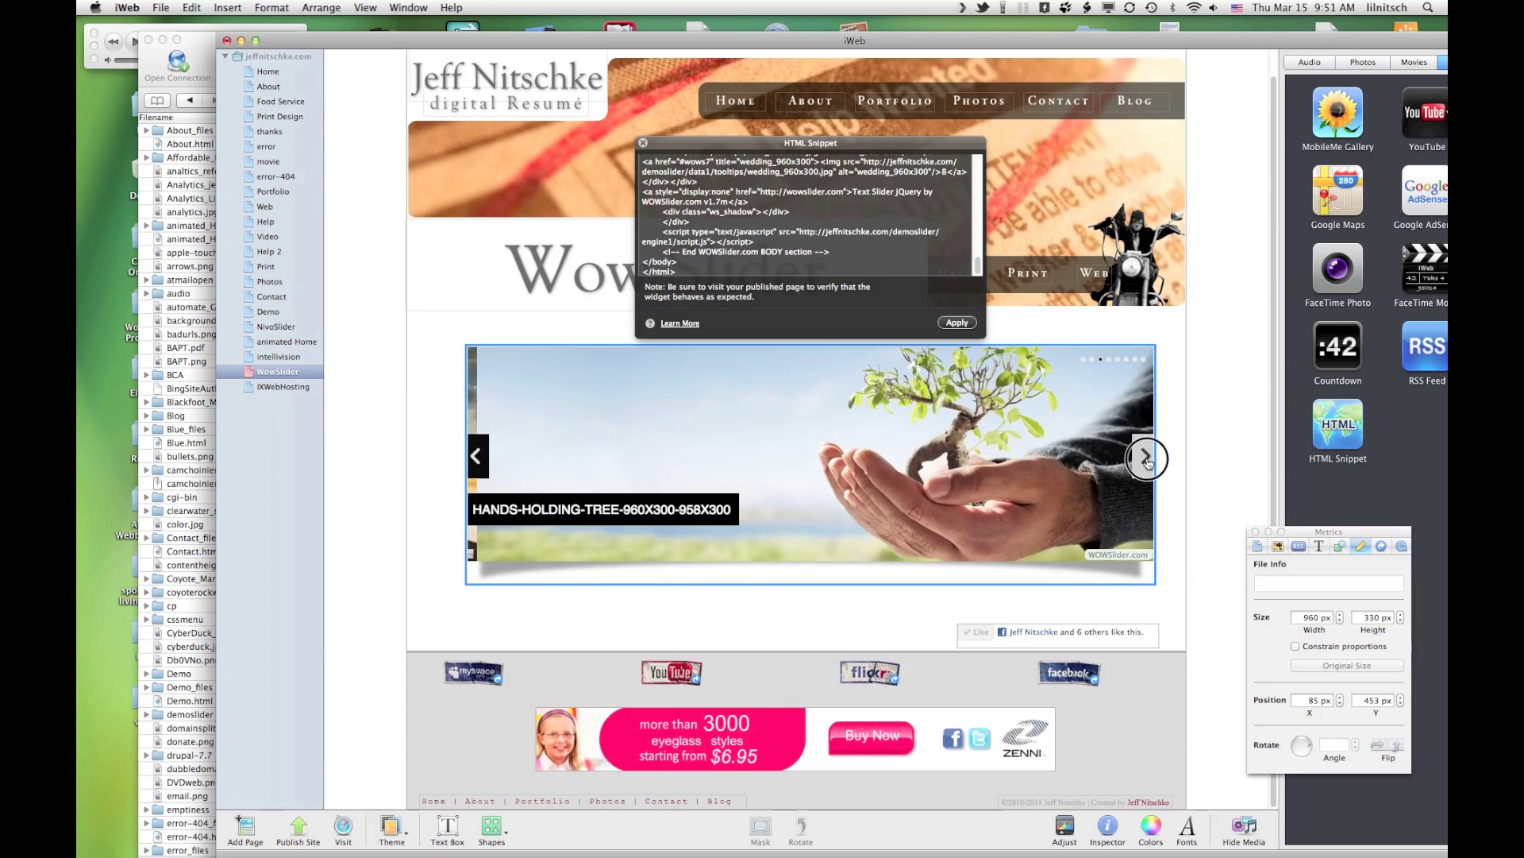
click(1146, 460)
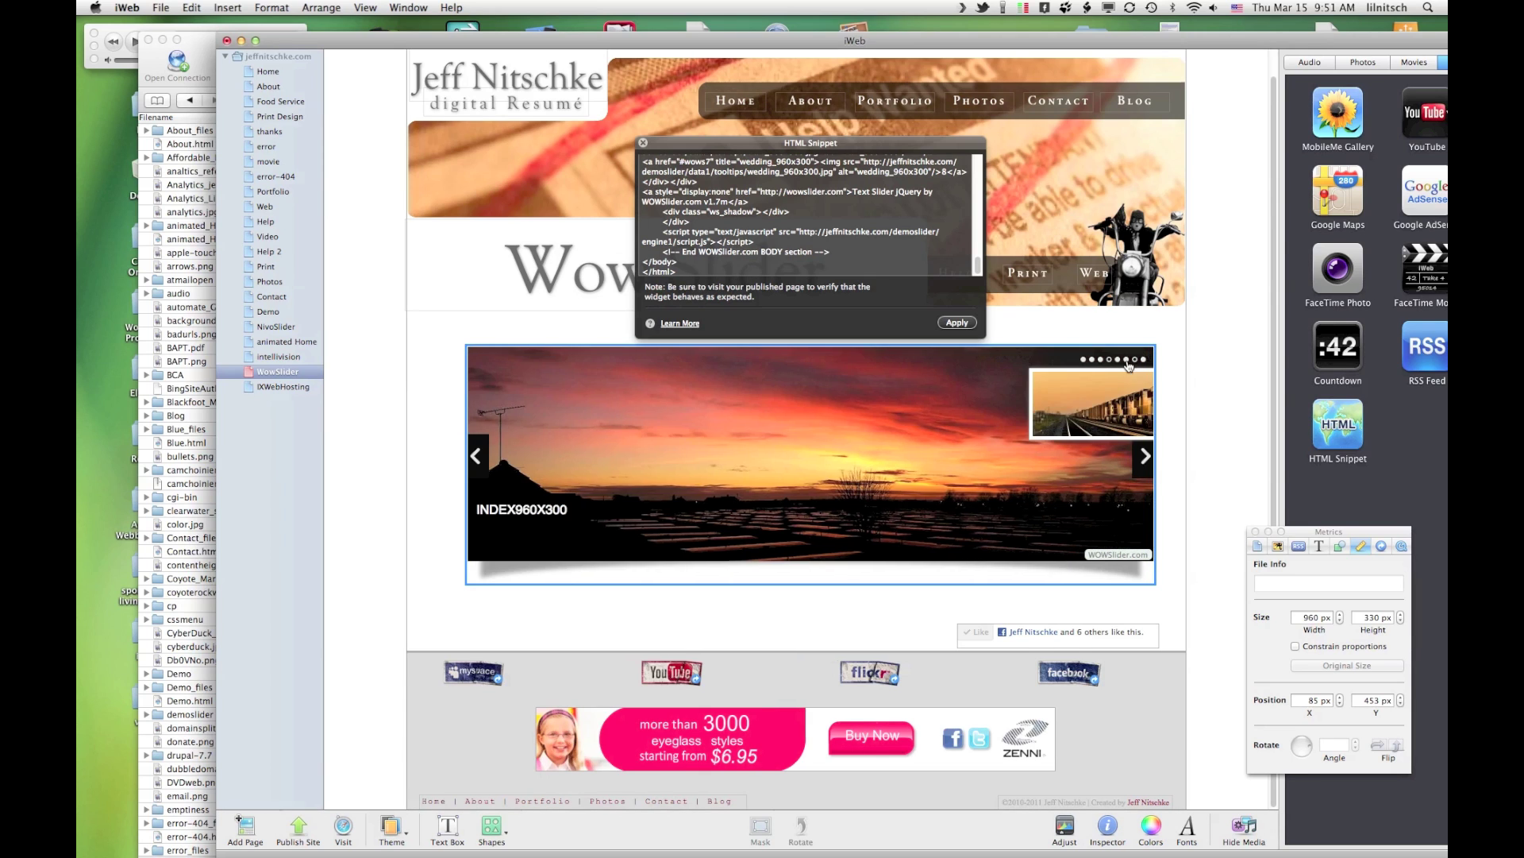
click(1099, 360)
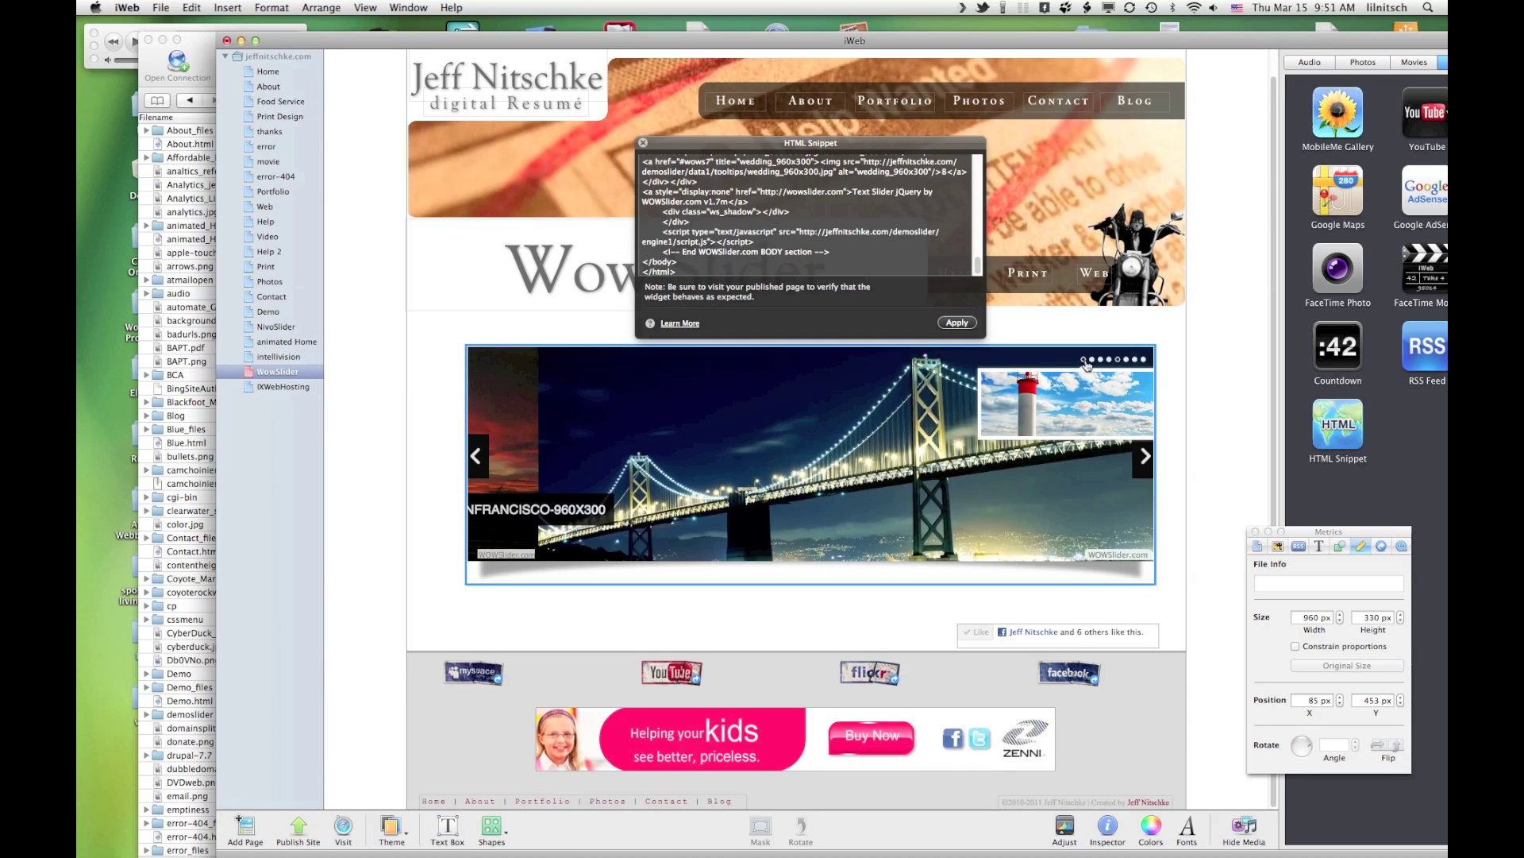
click(1093, 359)
click(1110, 359)
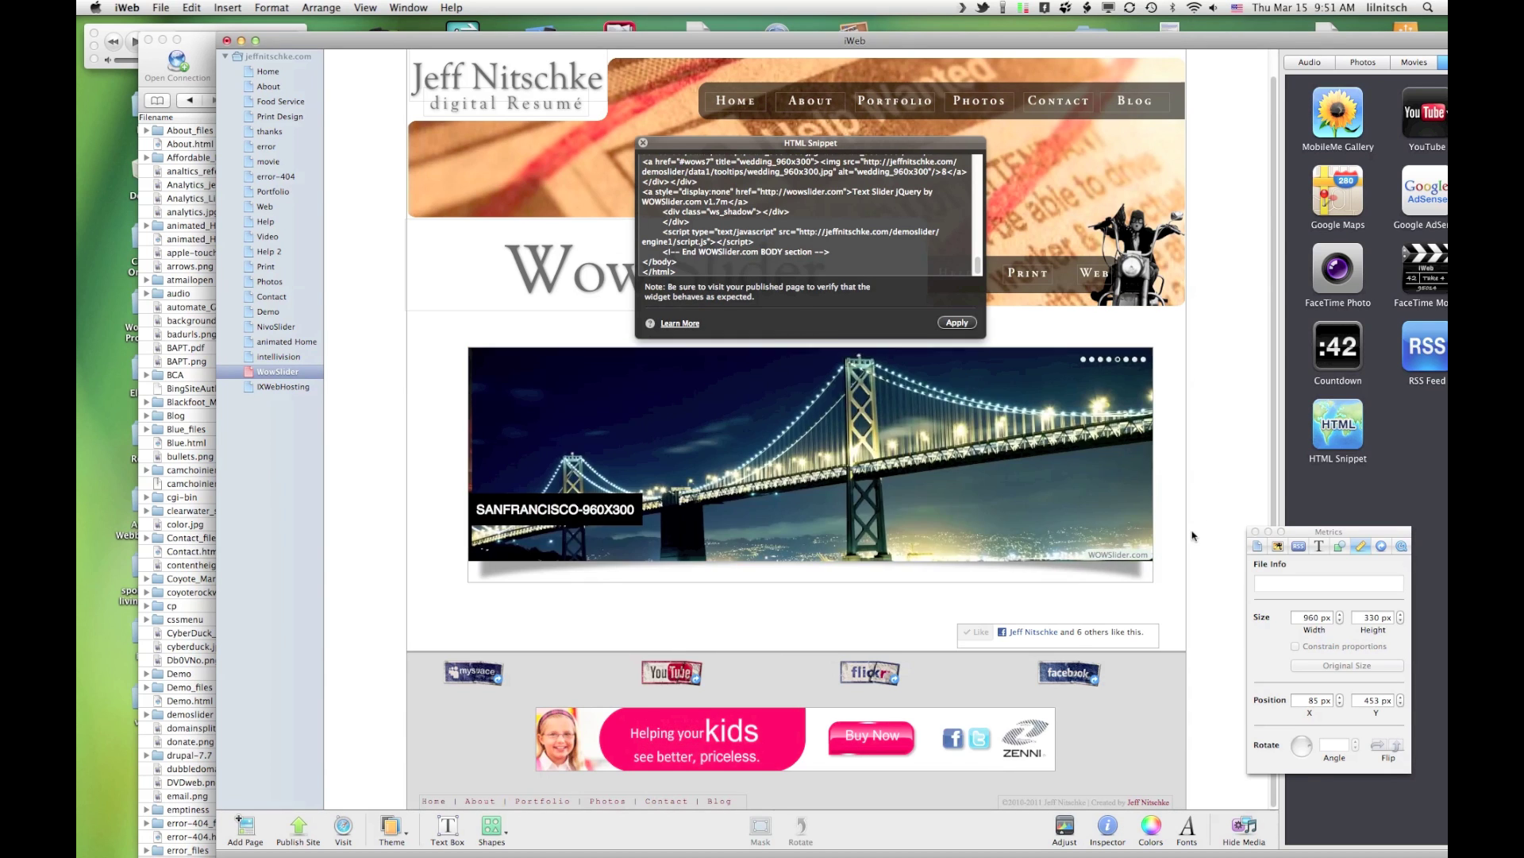
click(1191, 535)
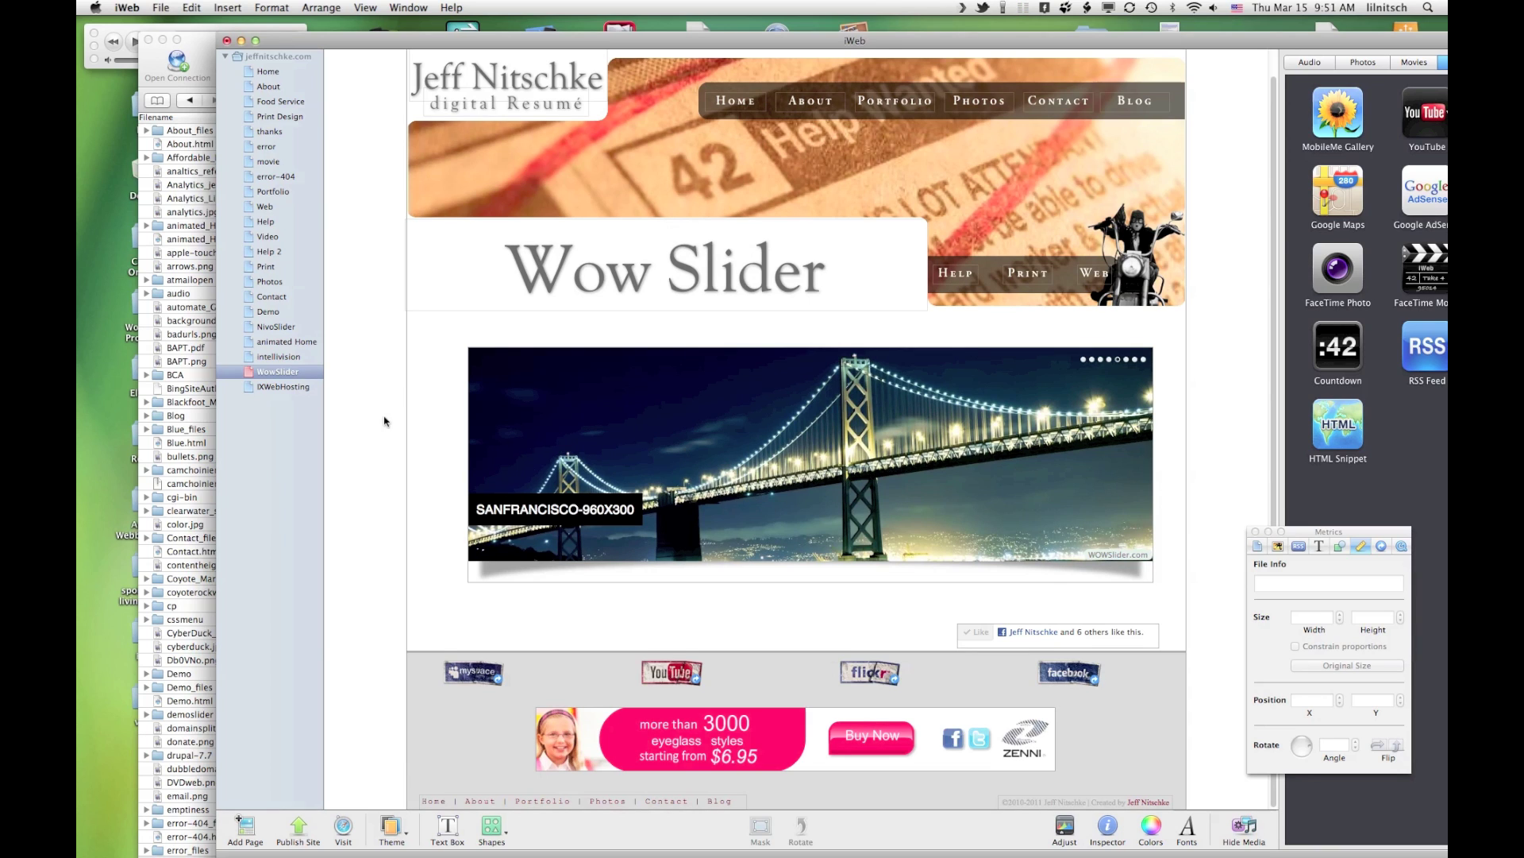
- Publish the site changes from iWeb's File menu and acknowledge the completion message
click(191, 9)
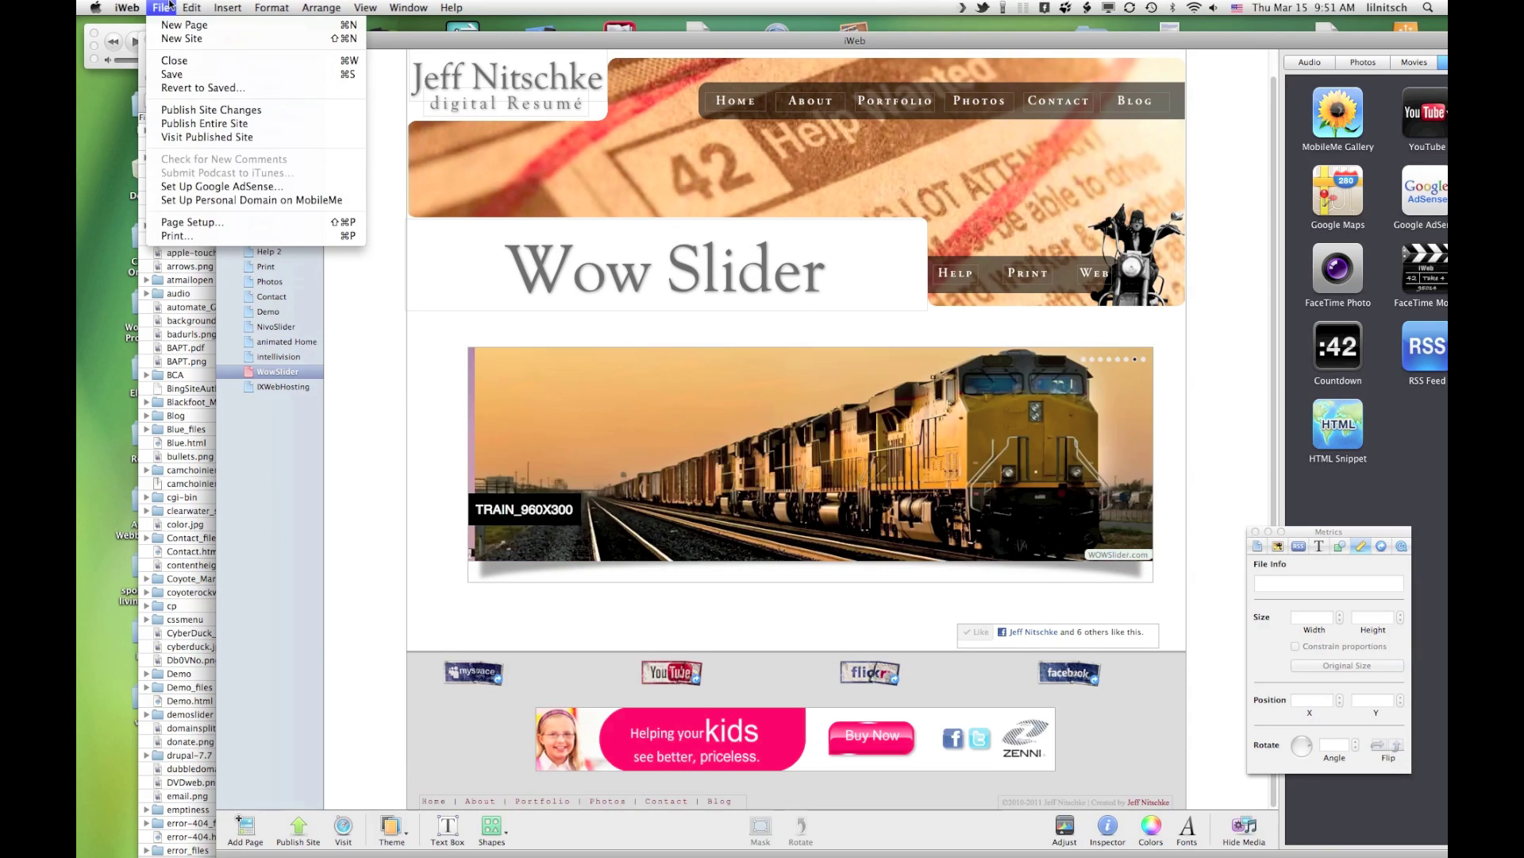
click(169, 8)
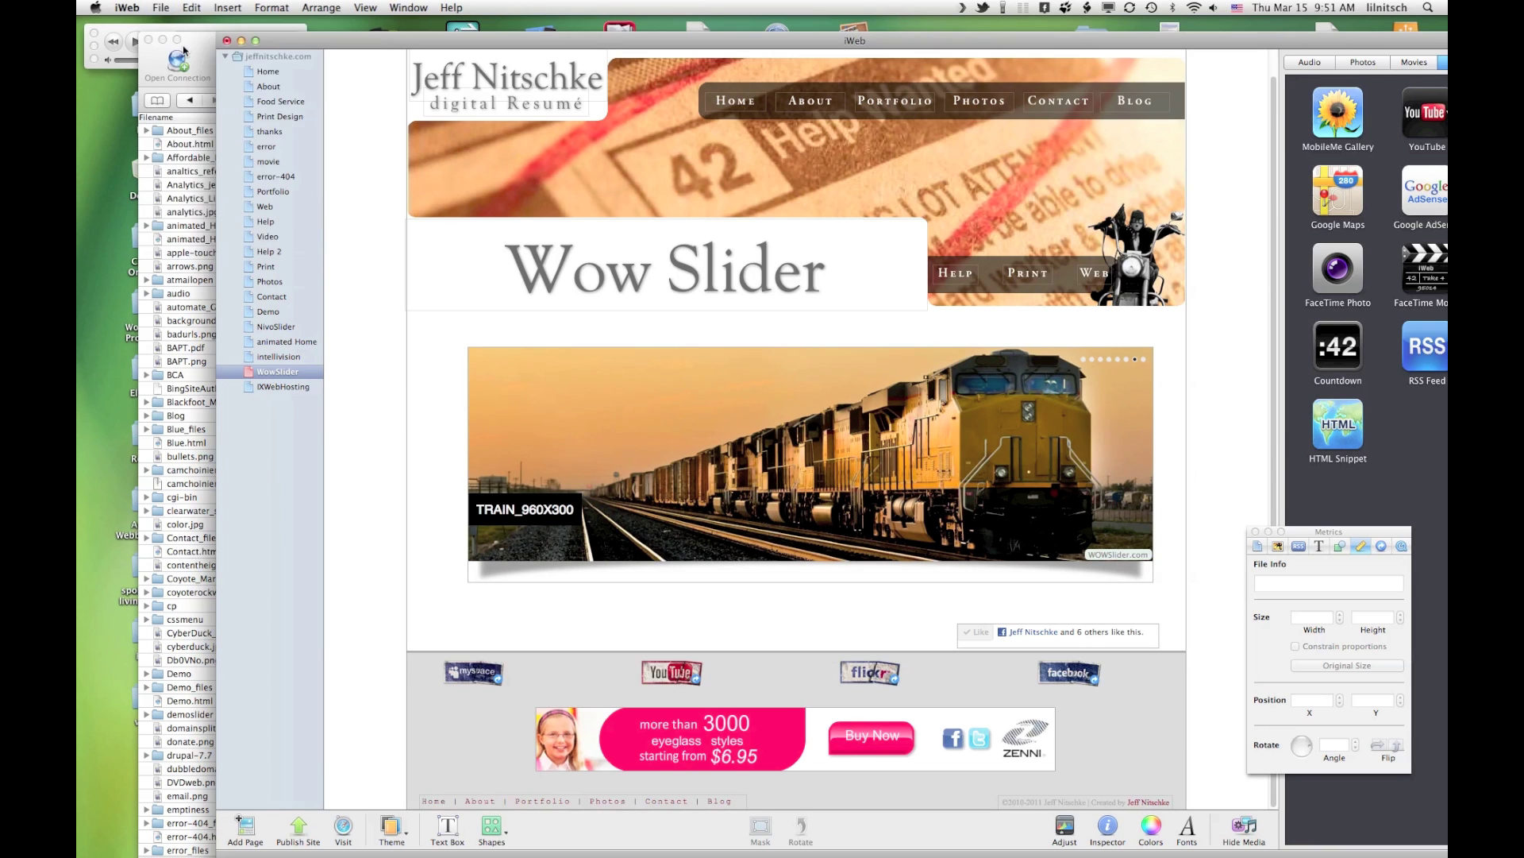
click(174, 254)
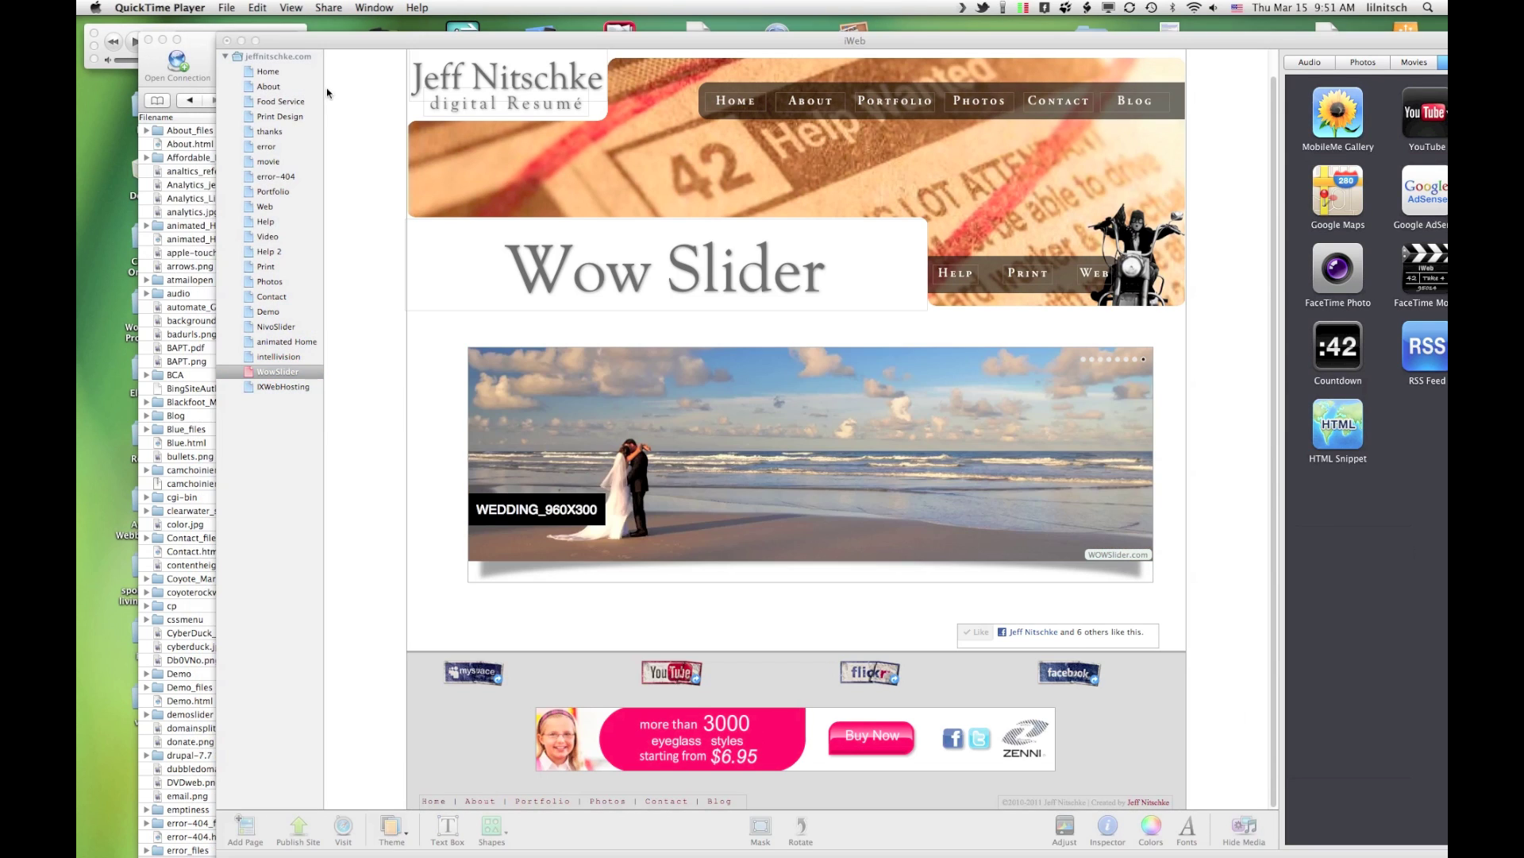
click(325, 94)
click(161, 8)
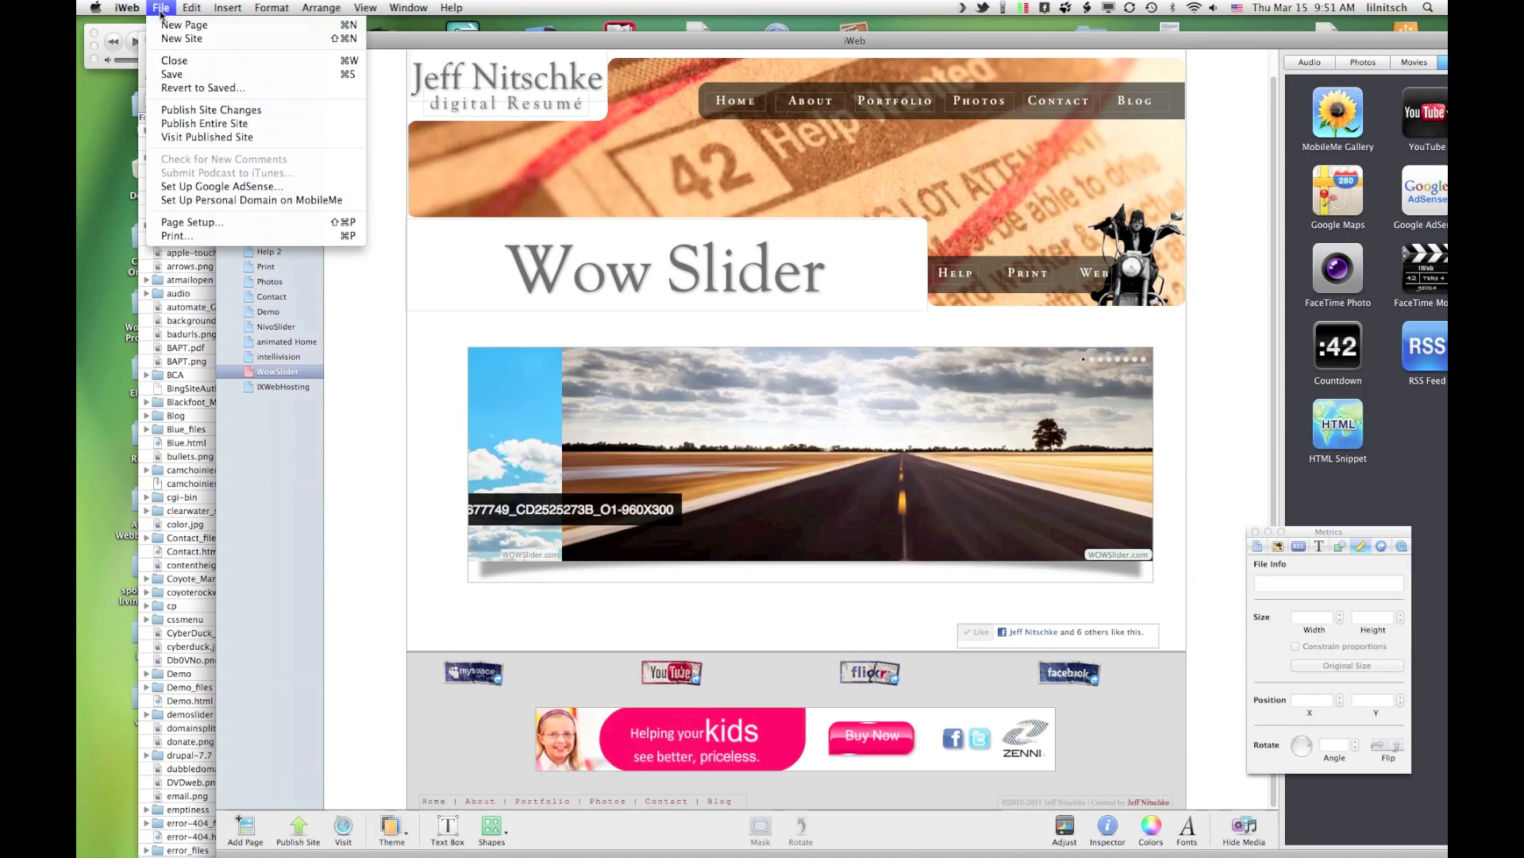
click(209, 110)
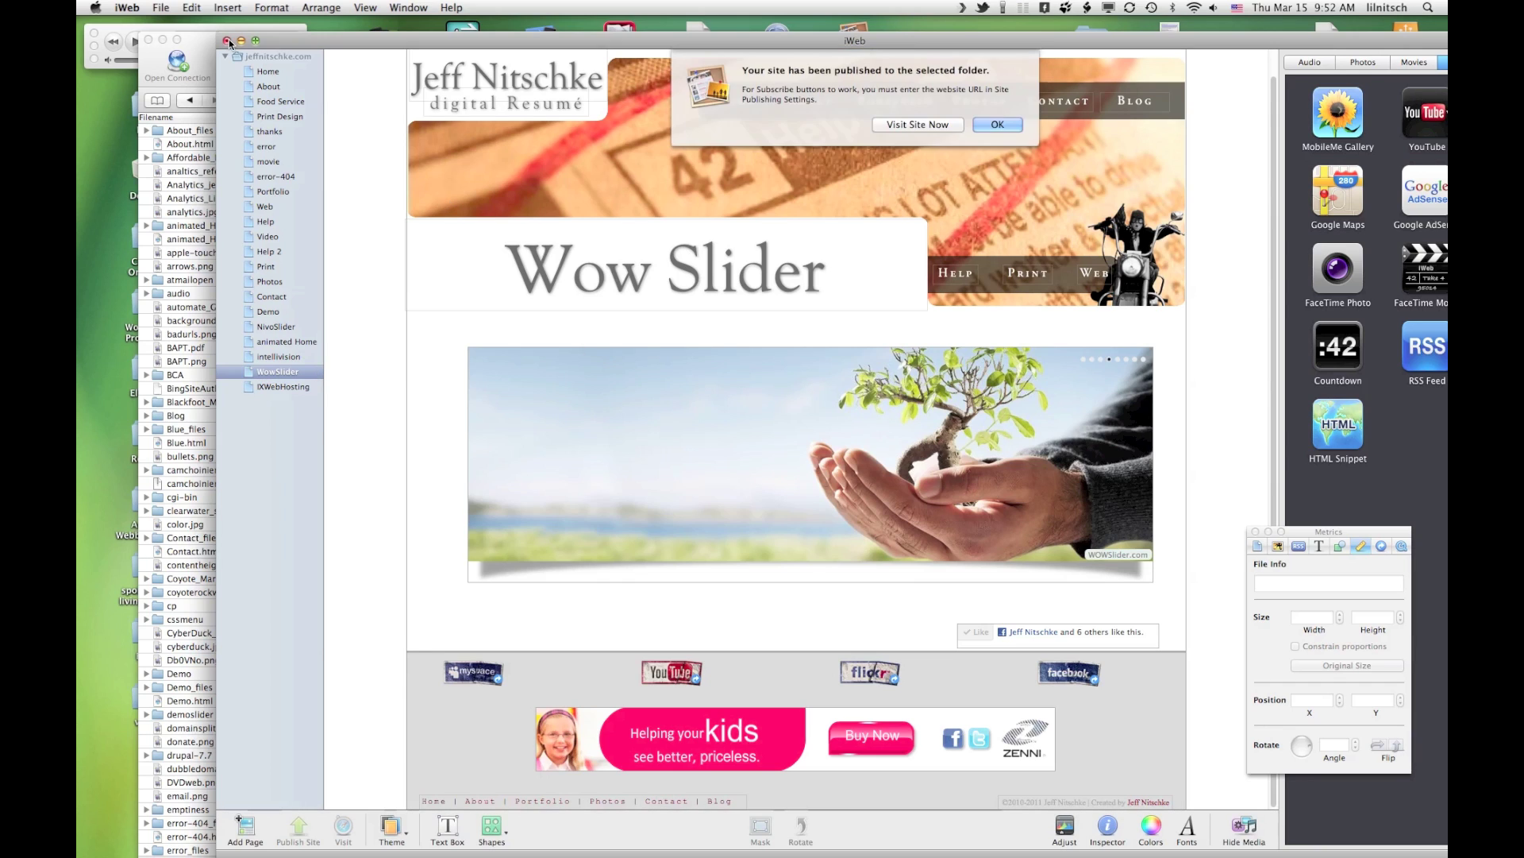
click(998, 124)
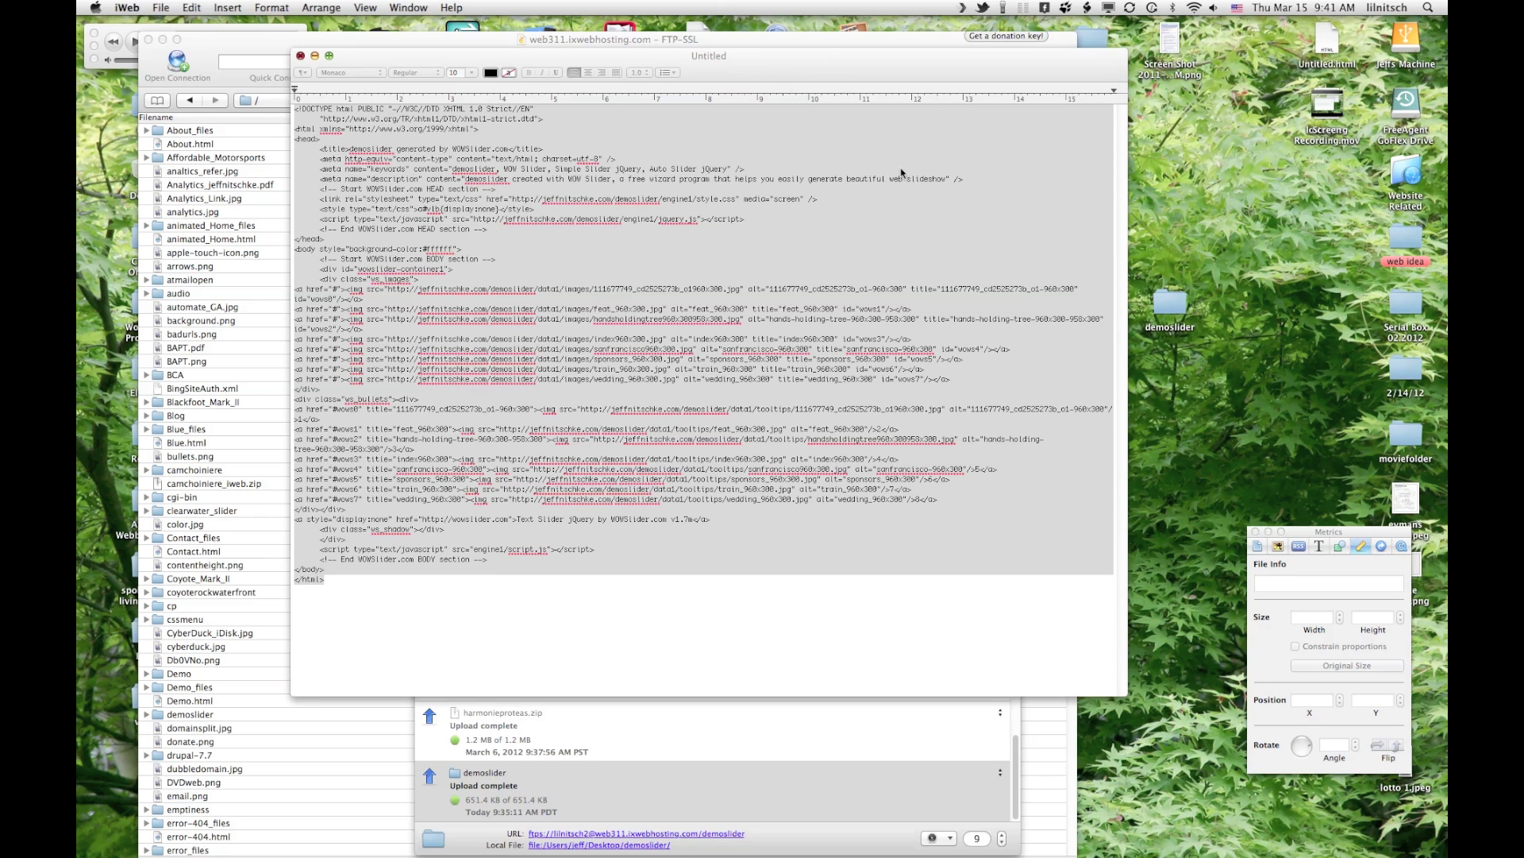
- Close the untitled TextEdit document holding the slider code without saving it
drag(745, 73, 1000, 238)
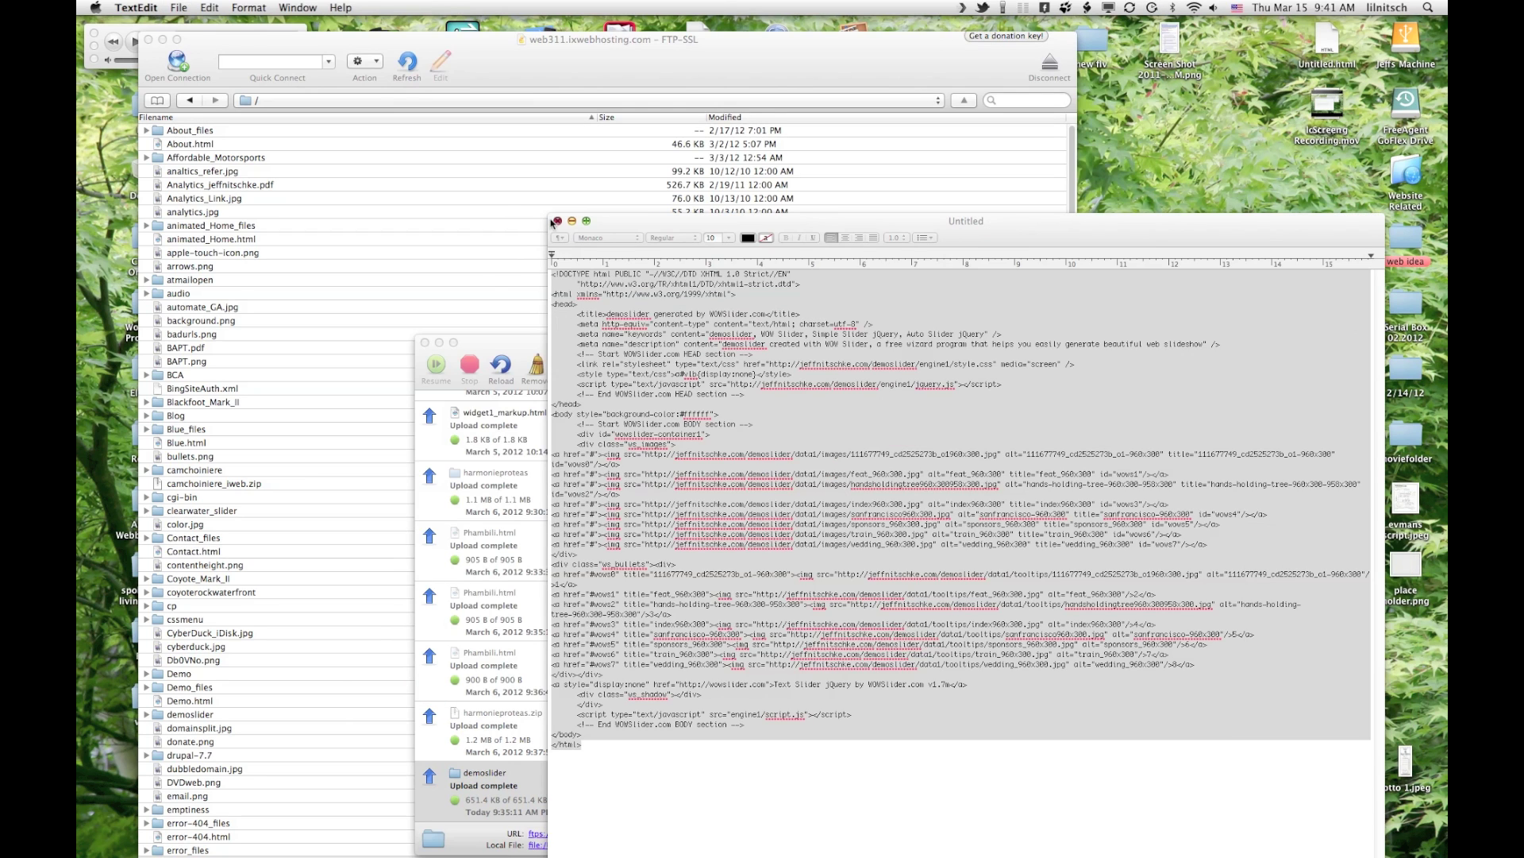
drag(720, 223, 647, 201)
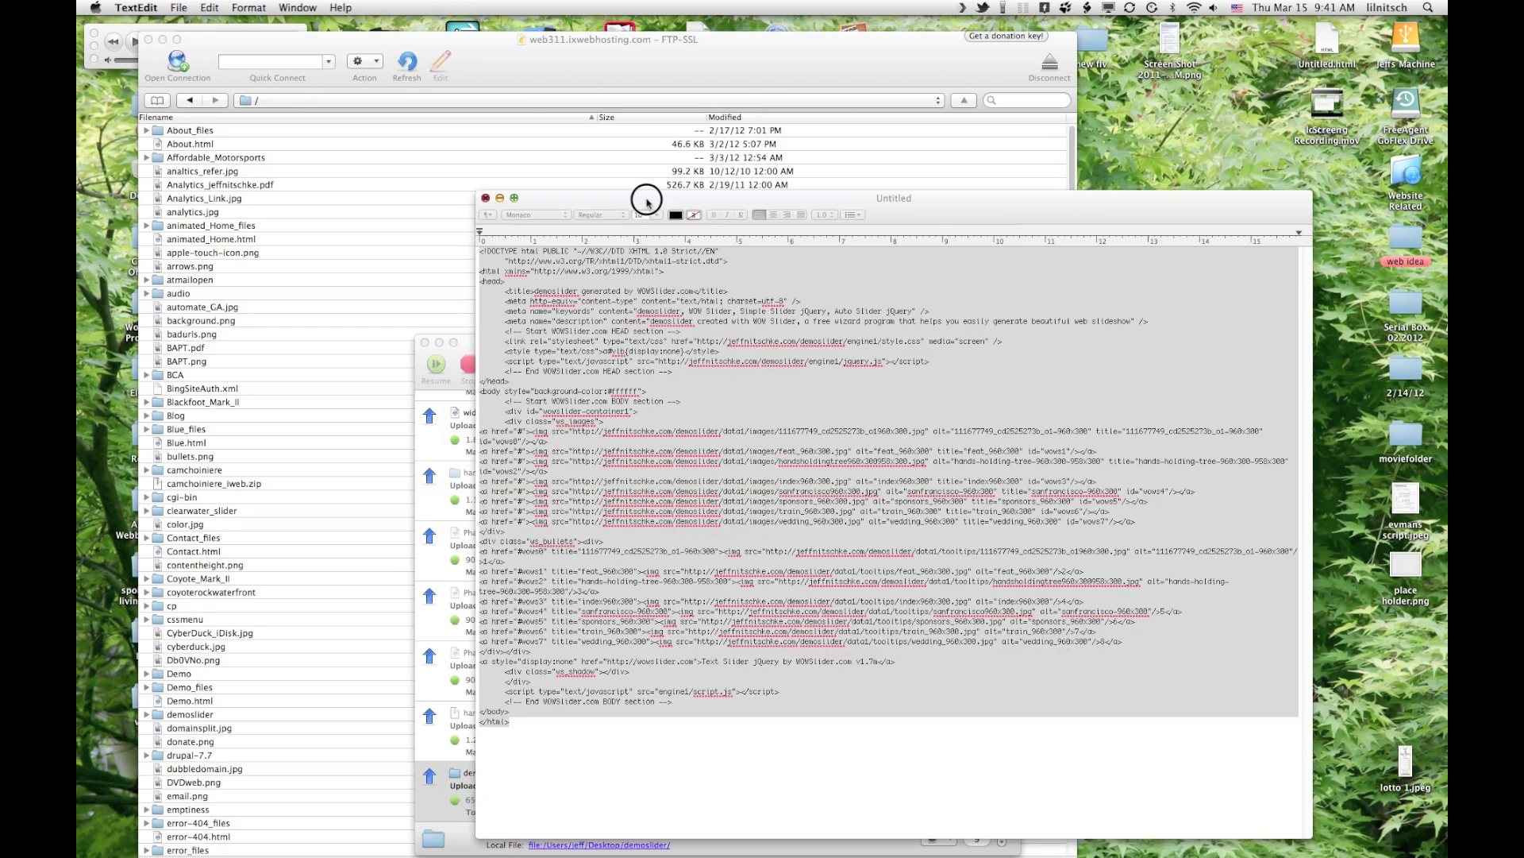
click(485, 198)
click(842, 401)
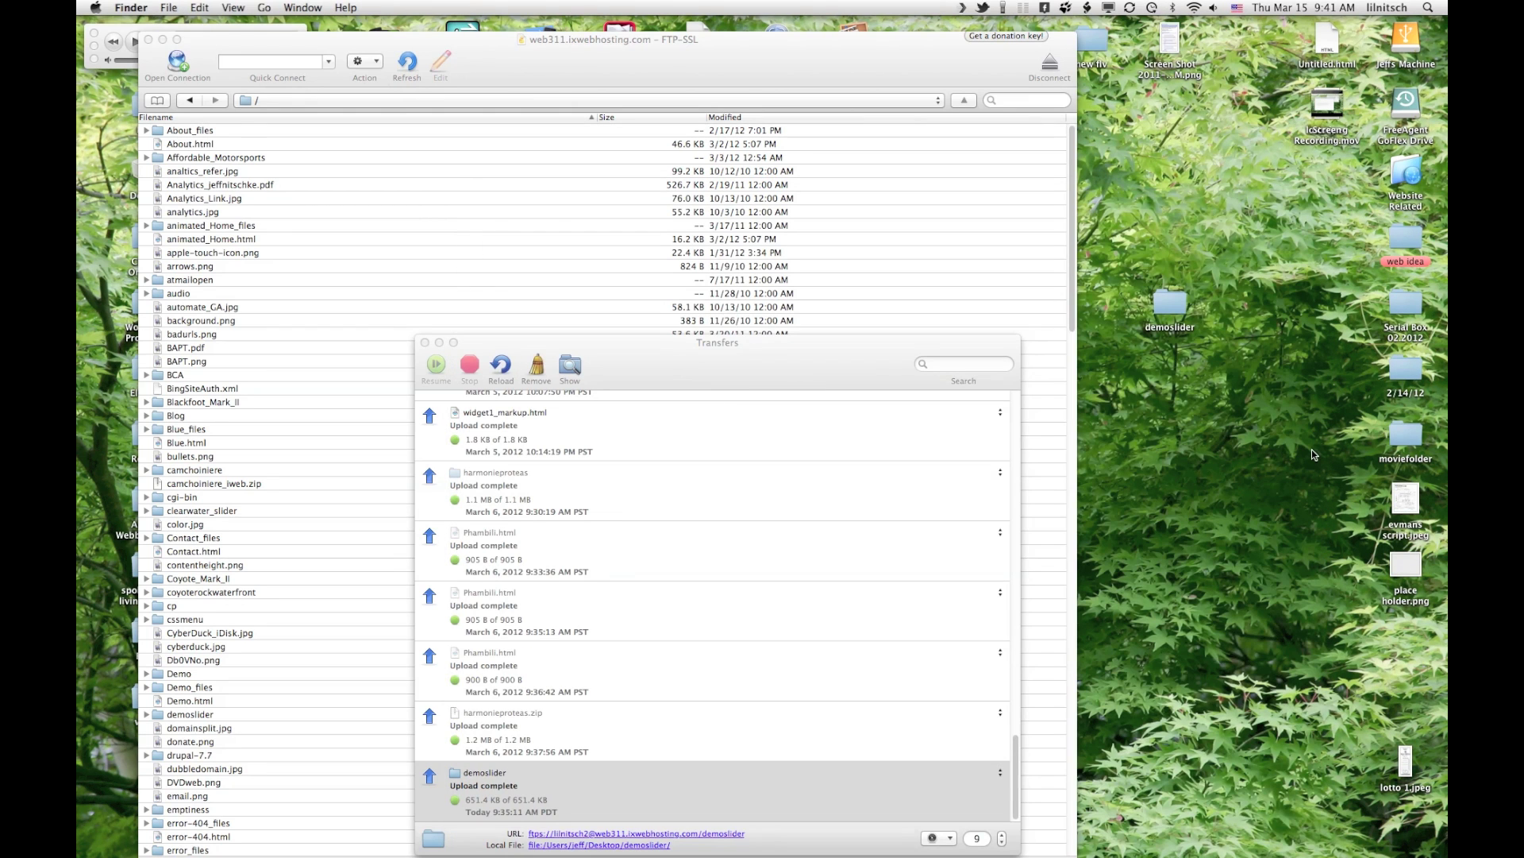
- Open the web idea folder on the desktop, look through it, and close it
click(1414, 236)
key(super+o)
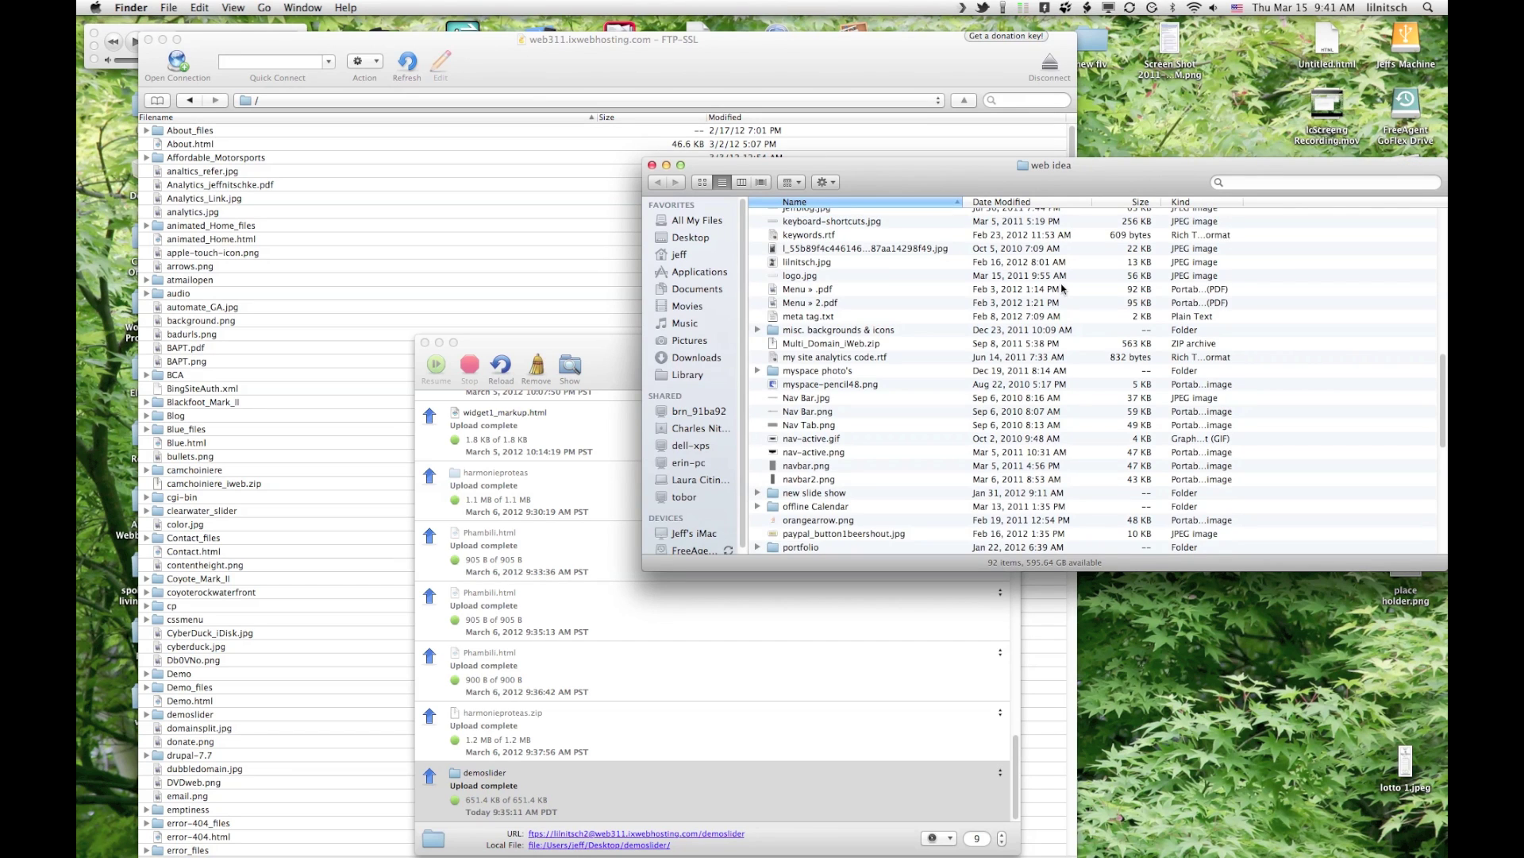
scroll(910, 320, up, 10)
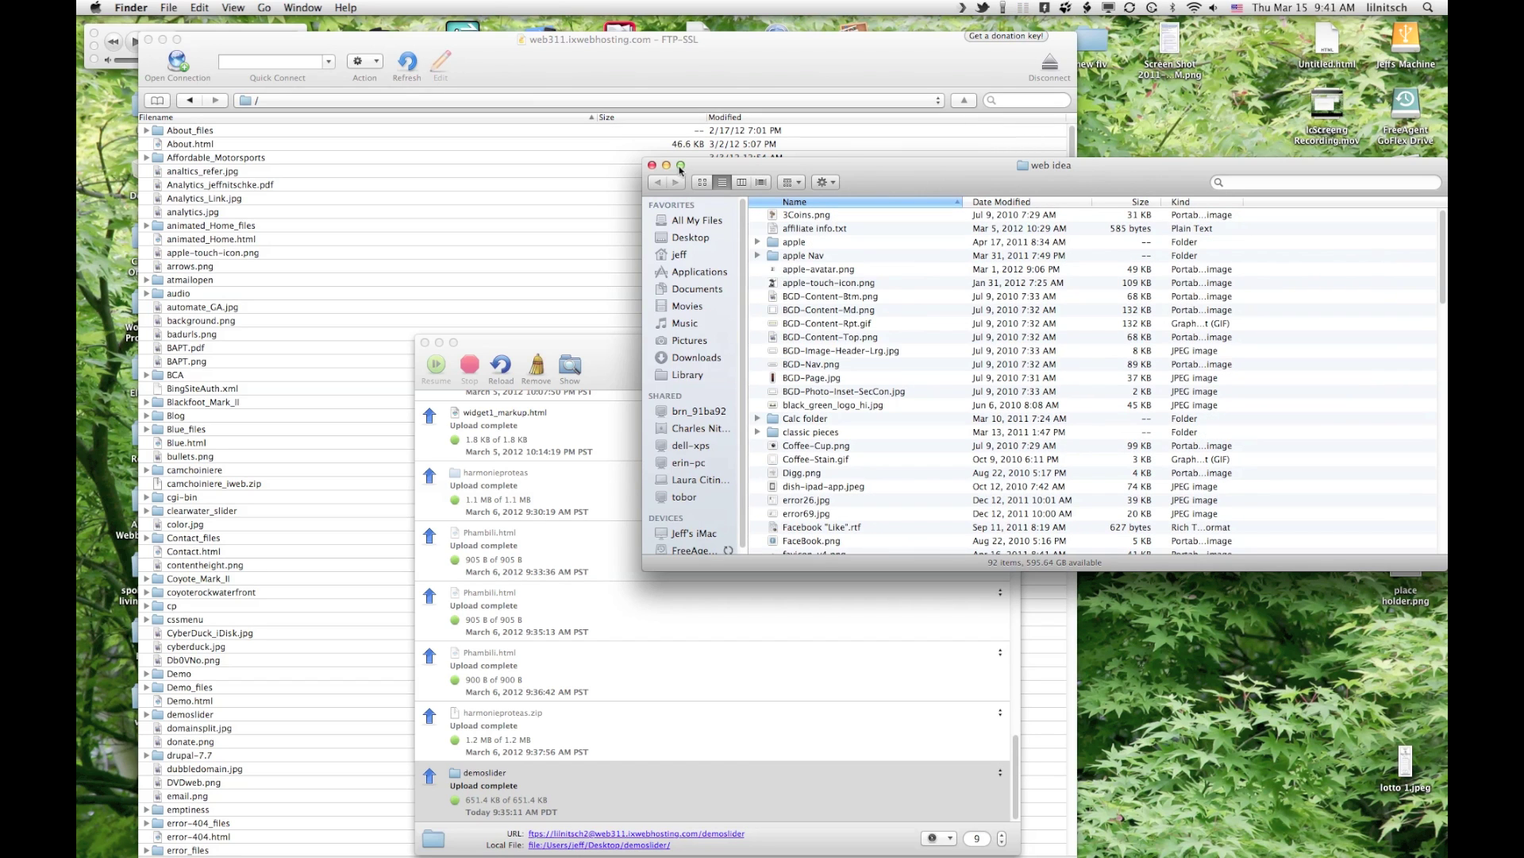
click(651, 165)
- Navigate Finder to Website Related > Web Sites > jeffnitschke.com site folder
click(1410, 171)
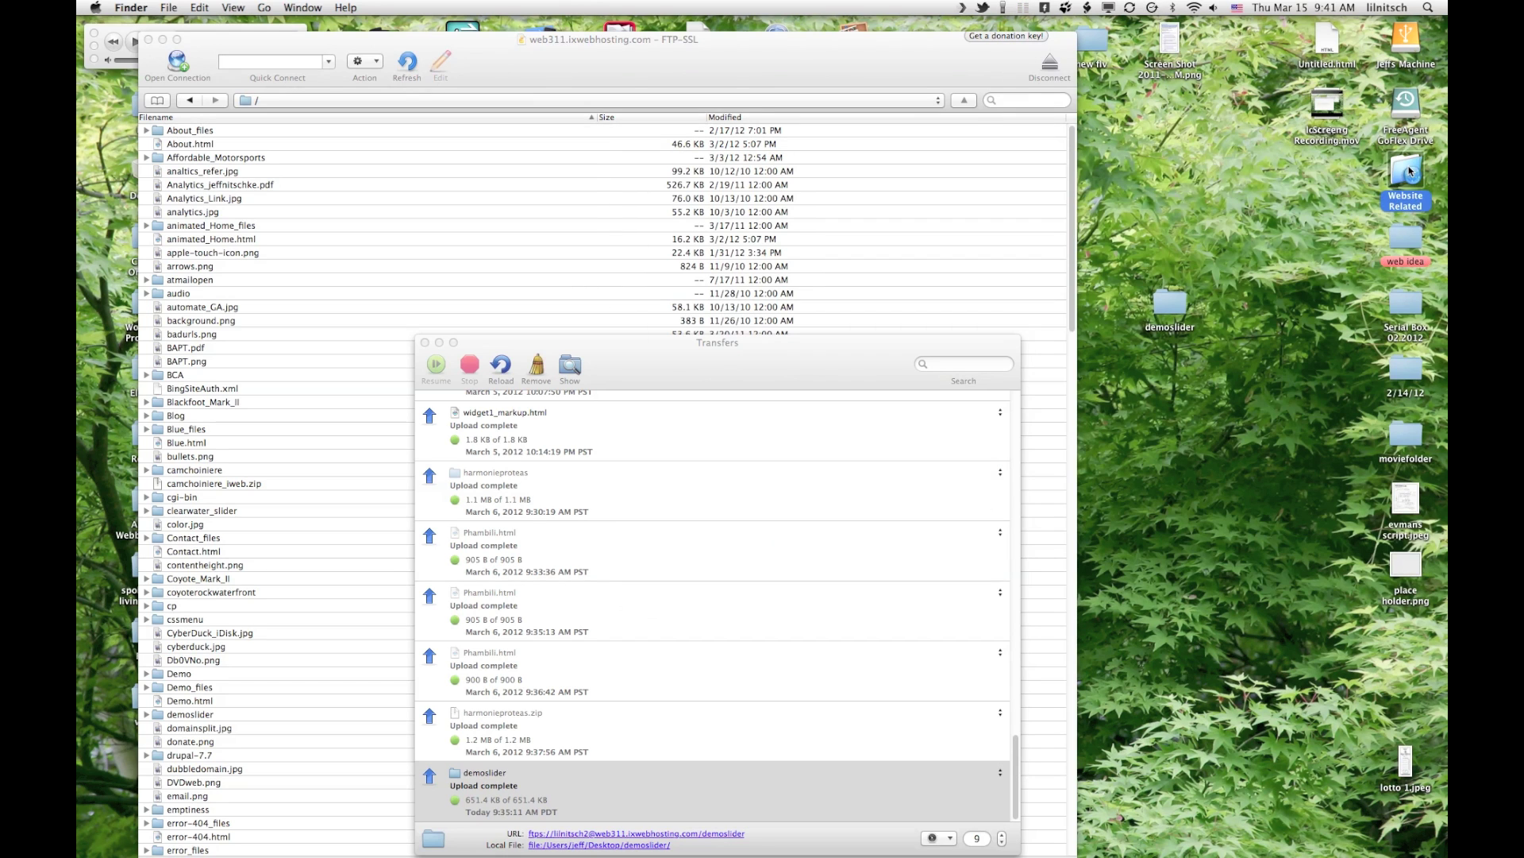
double_click(1410, 172)
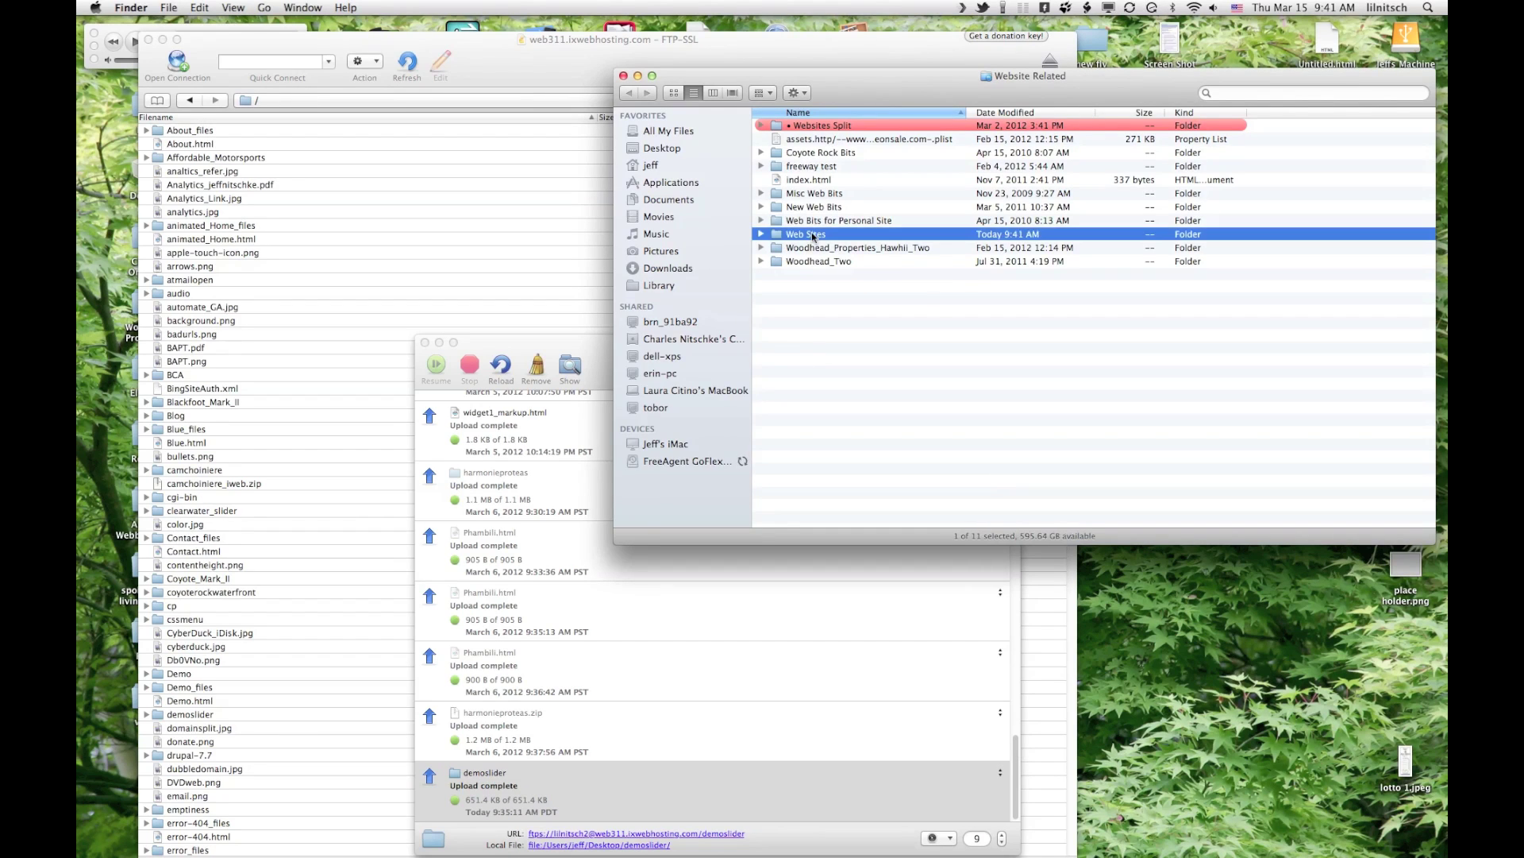
key(super+Down)
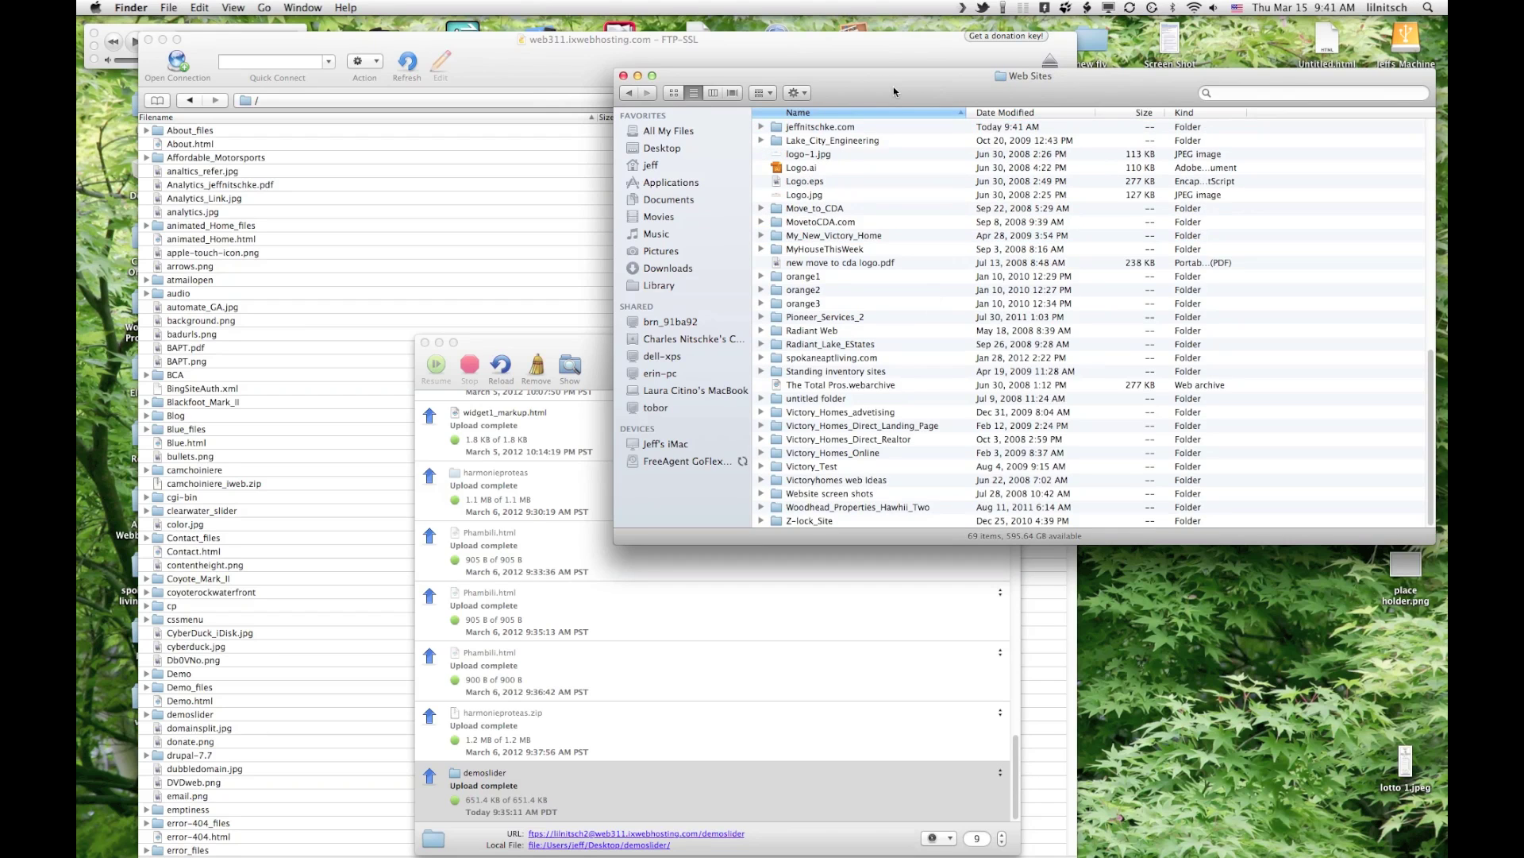
click(817, 127)
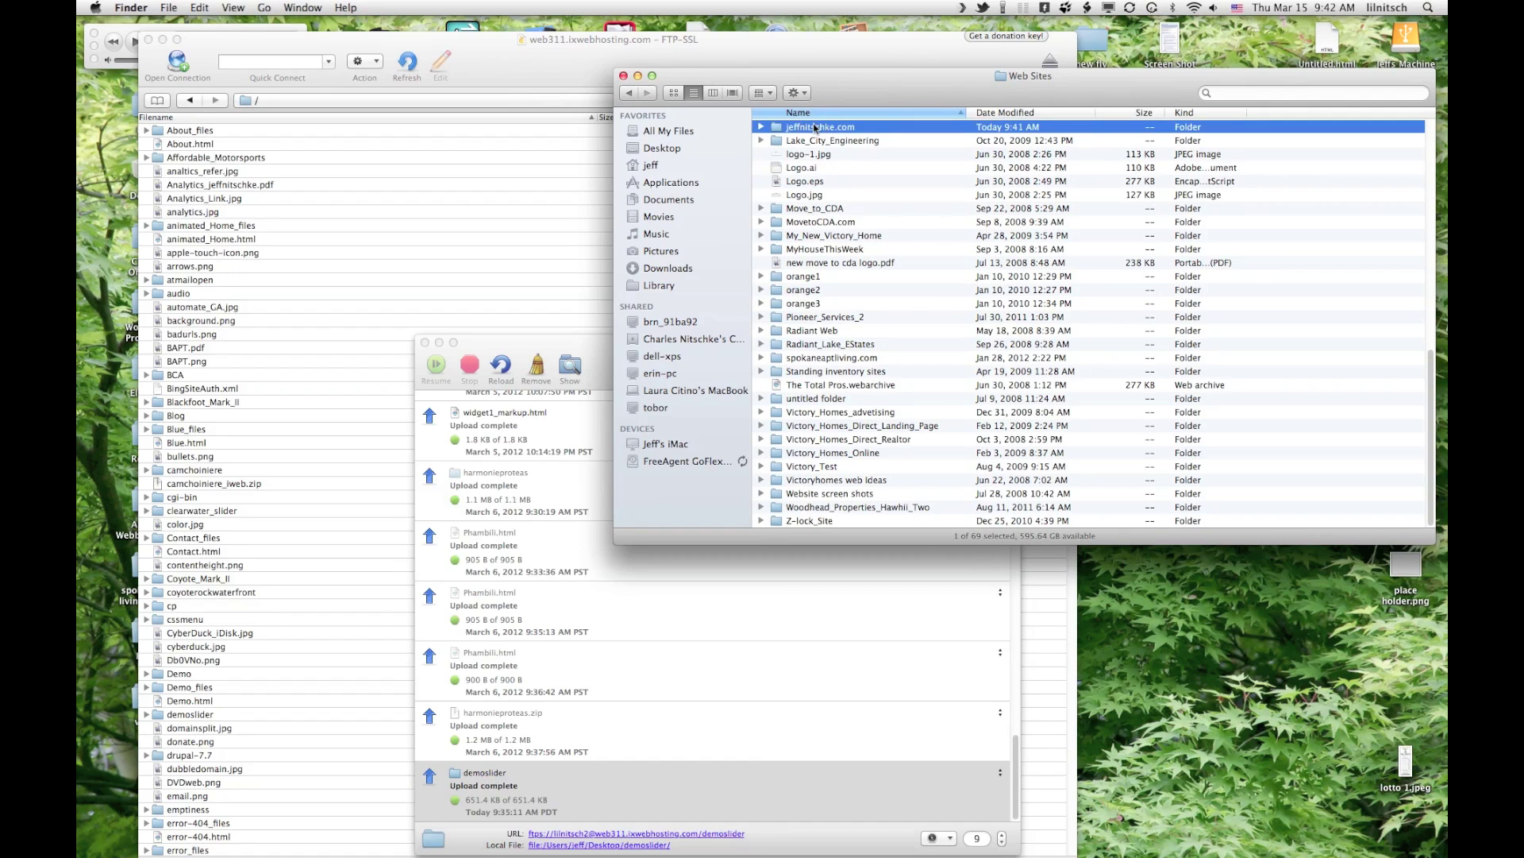
key(super+Down)
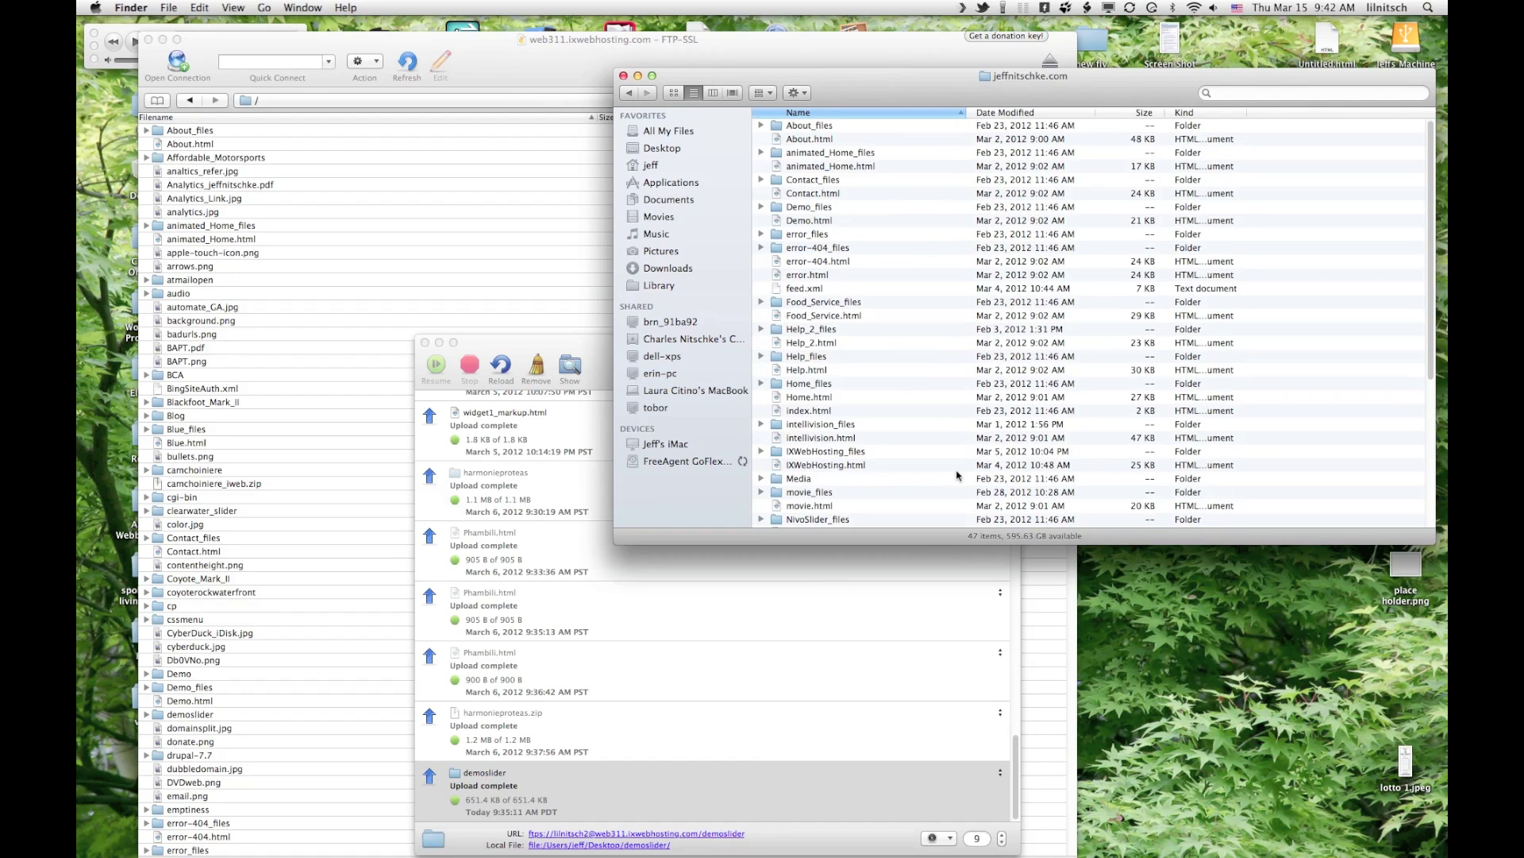
scroll(877, 452, down, 5)
scroll(876, 452, down, 5)
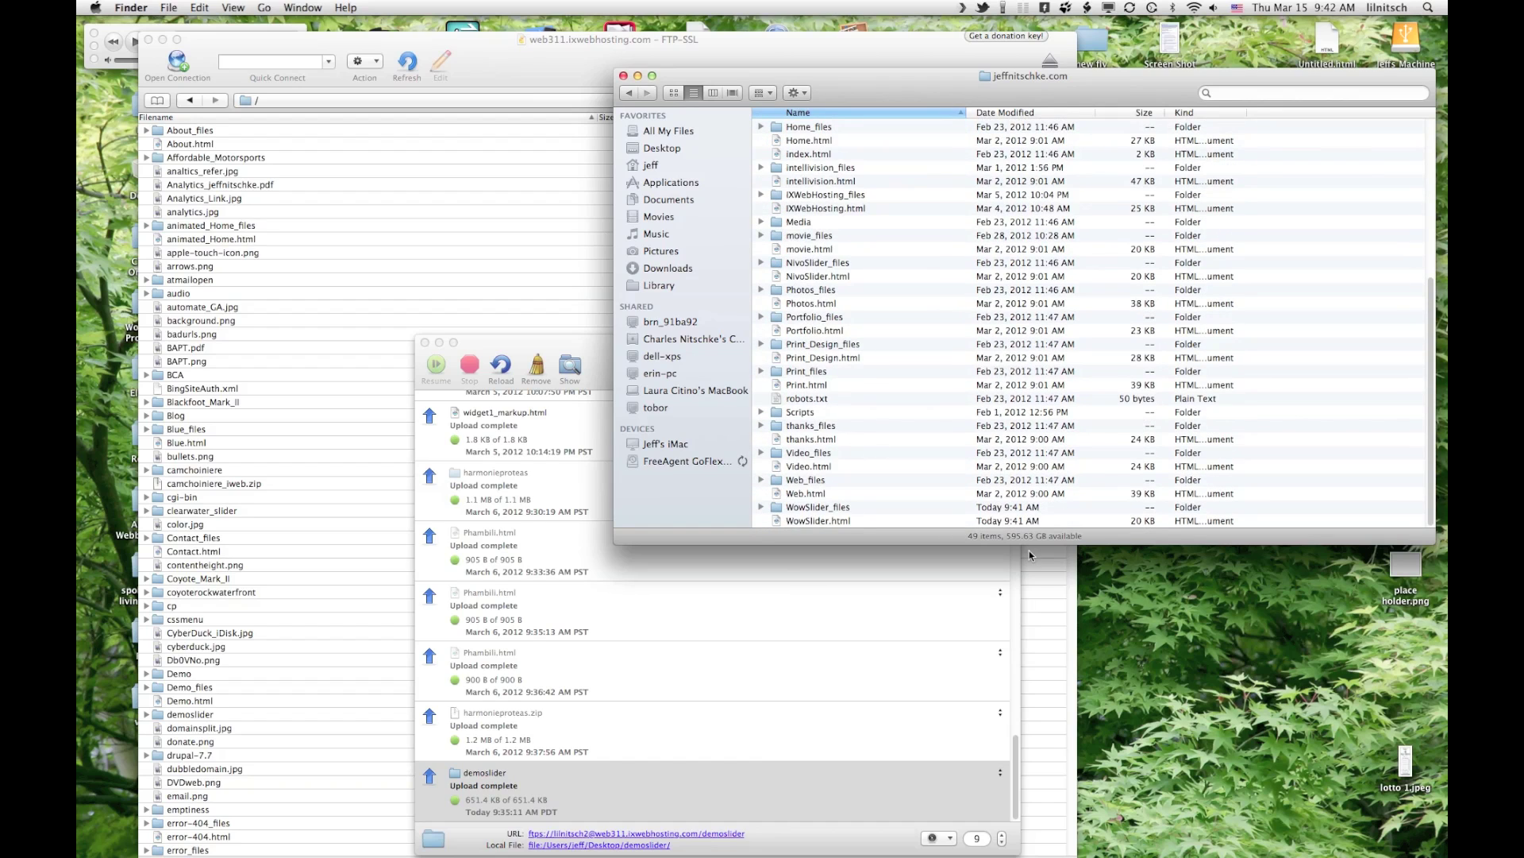
right_click(812, 523)
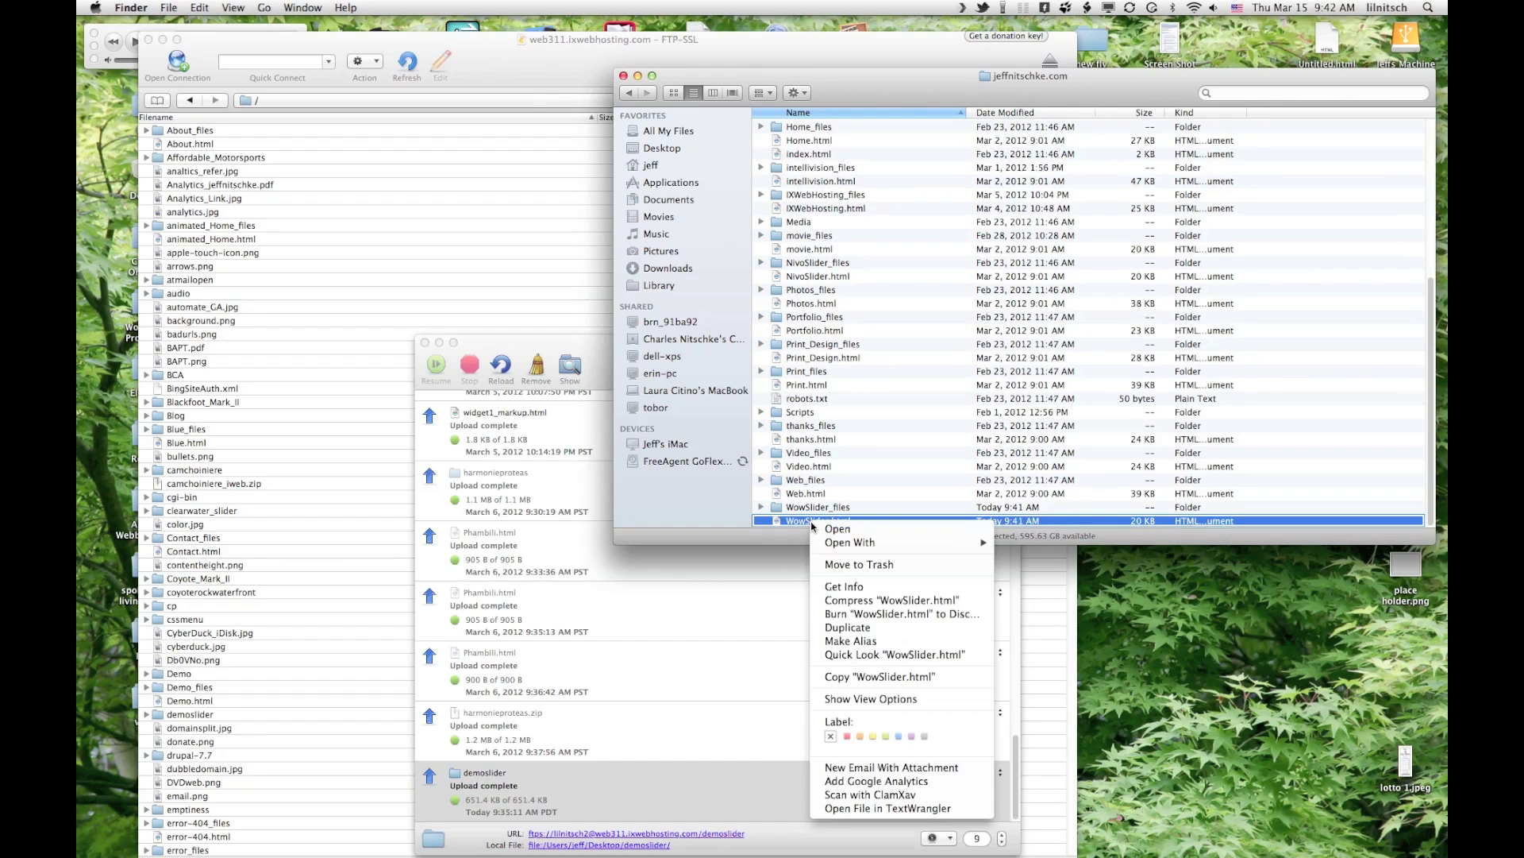
click(811, 510)
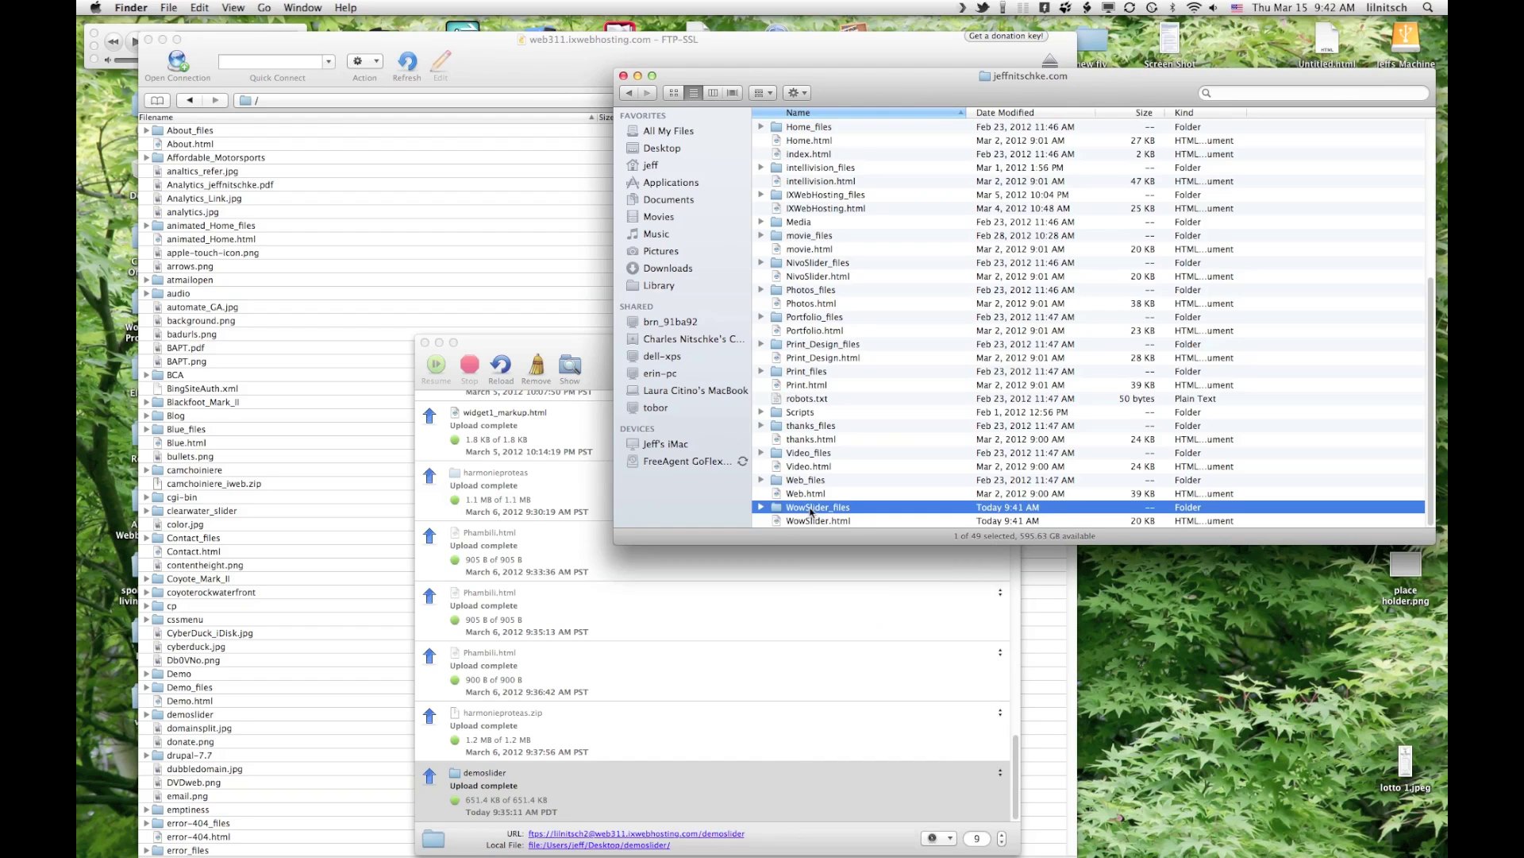
shift+click(786, 521)
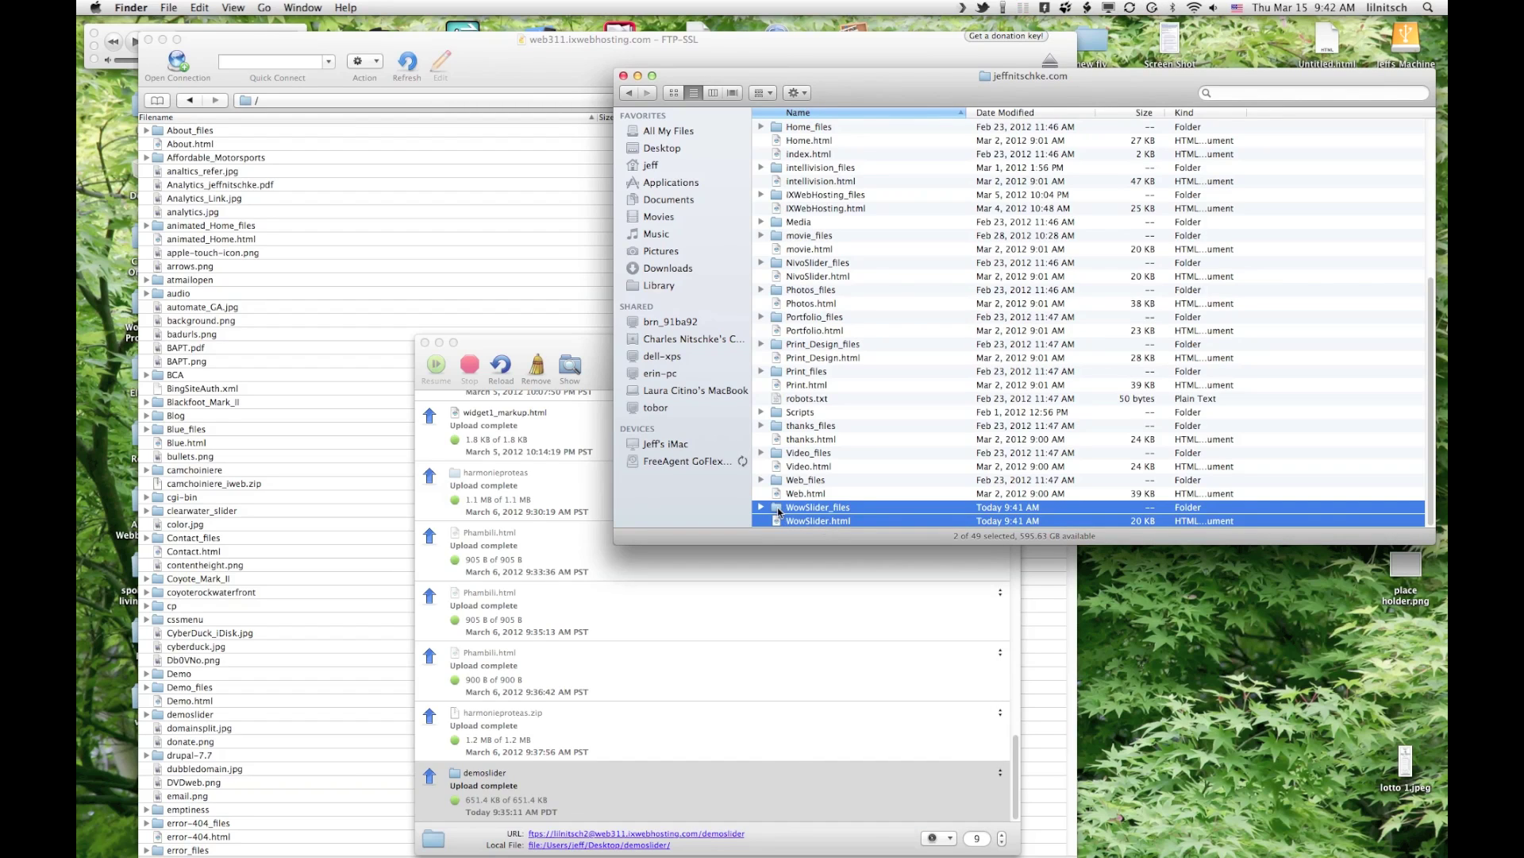
drag(778, 512, 288, 334)
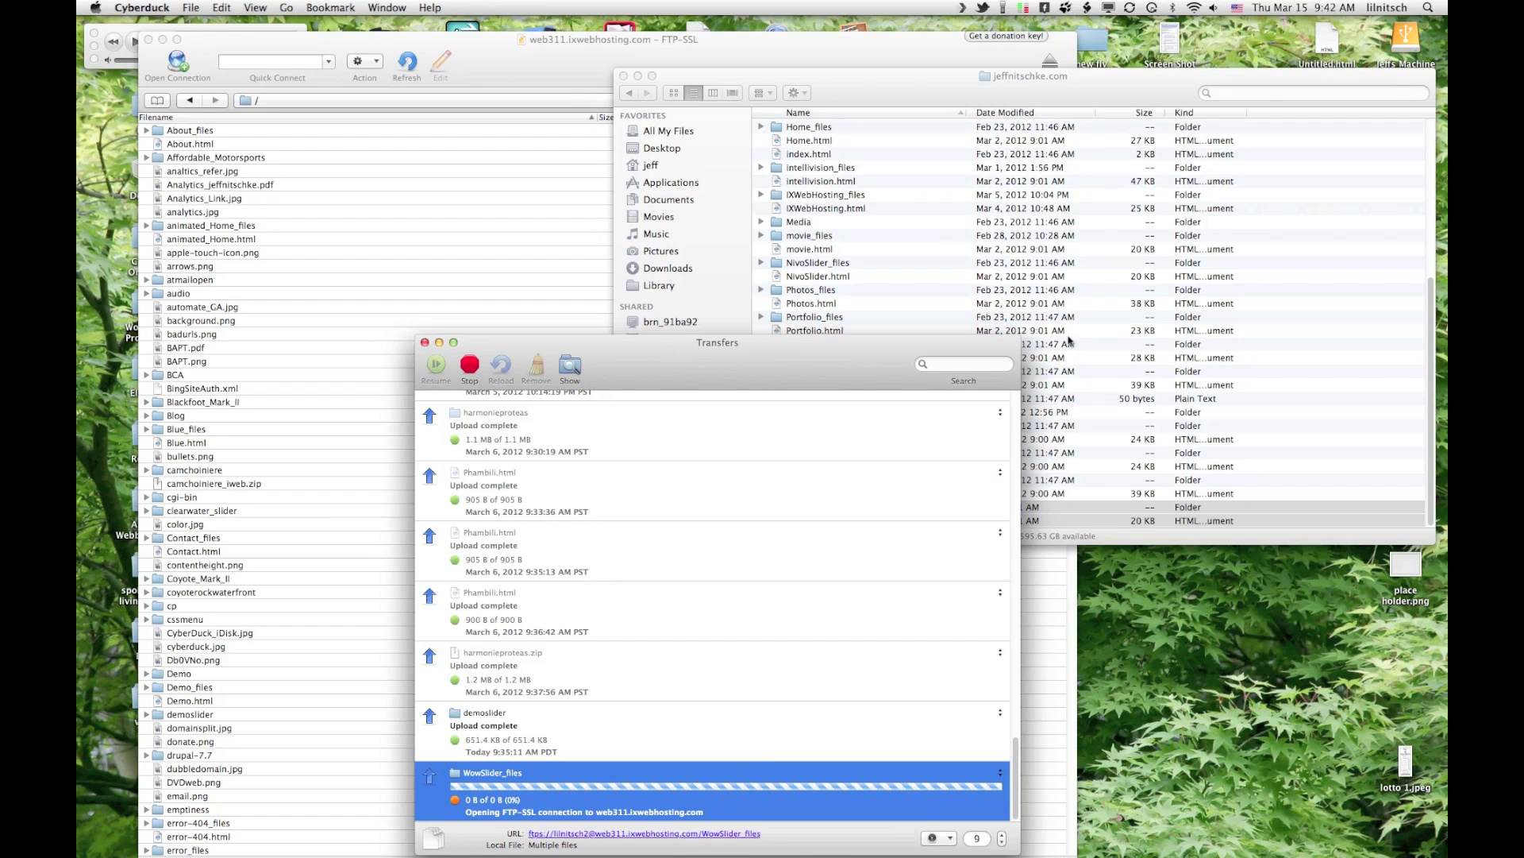
- Accept the server certificate so the upload proceeds, then reselect WowSlider.html in the site folder
click(911, 310)
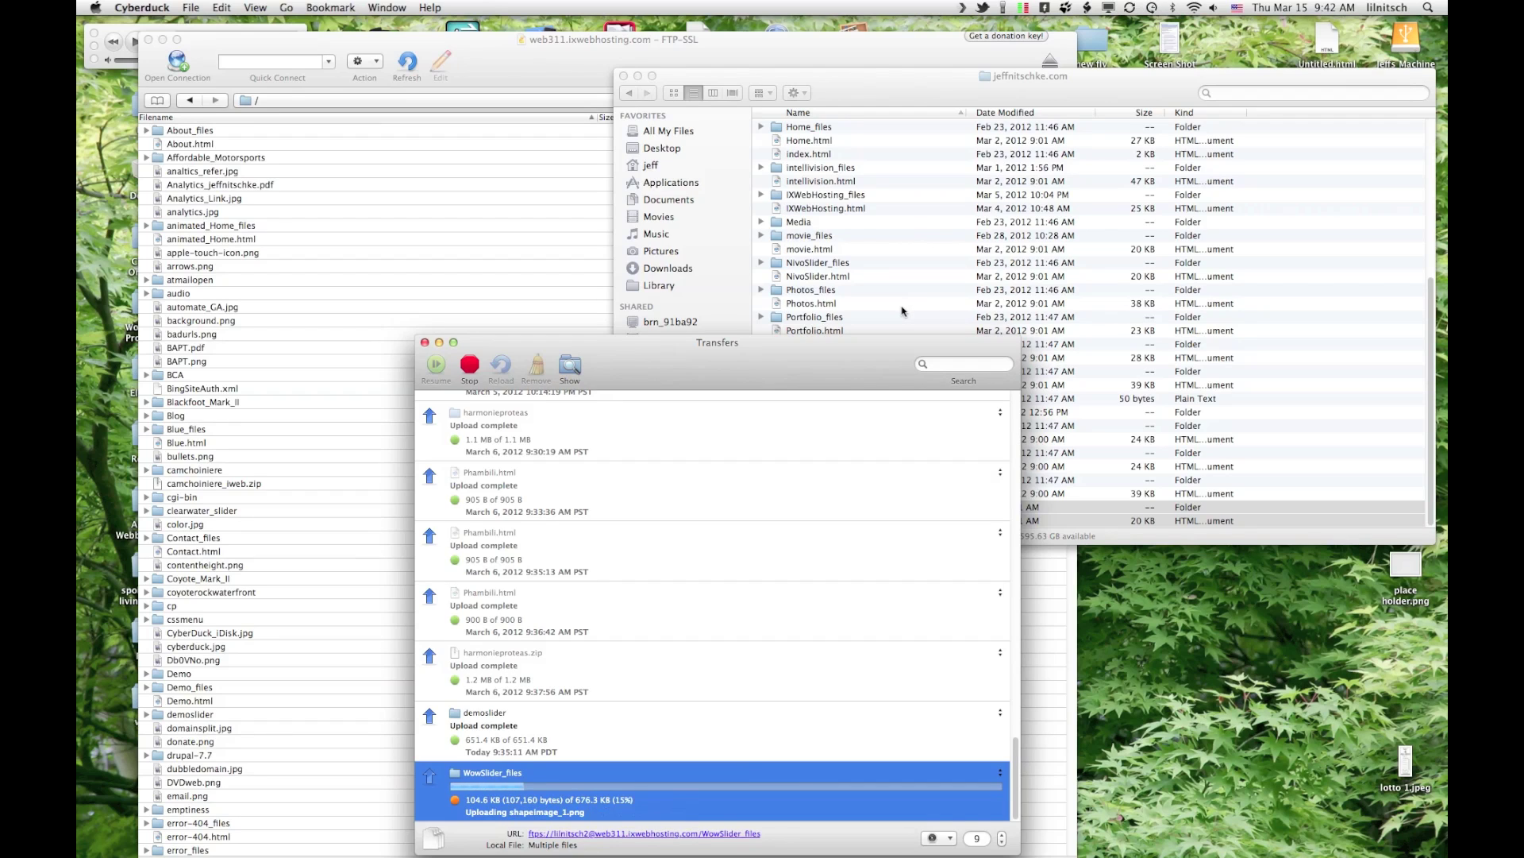
click(1181, 85)
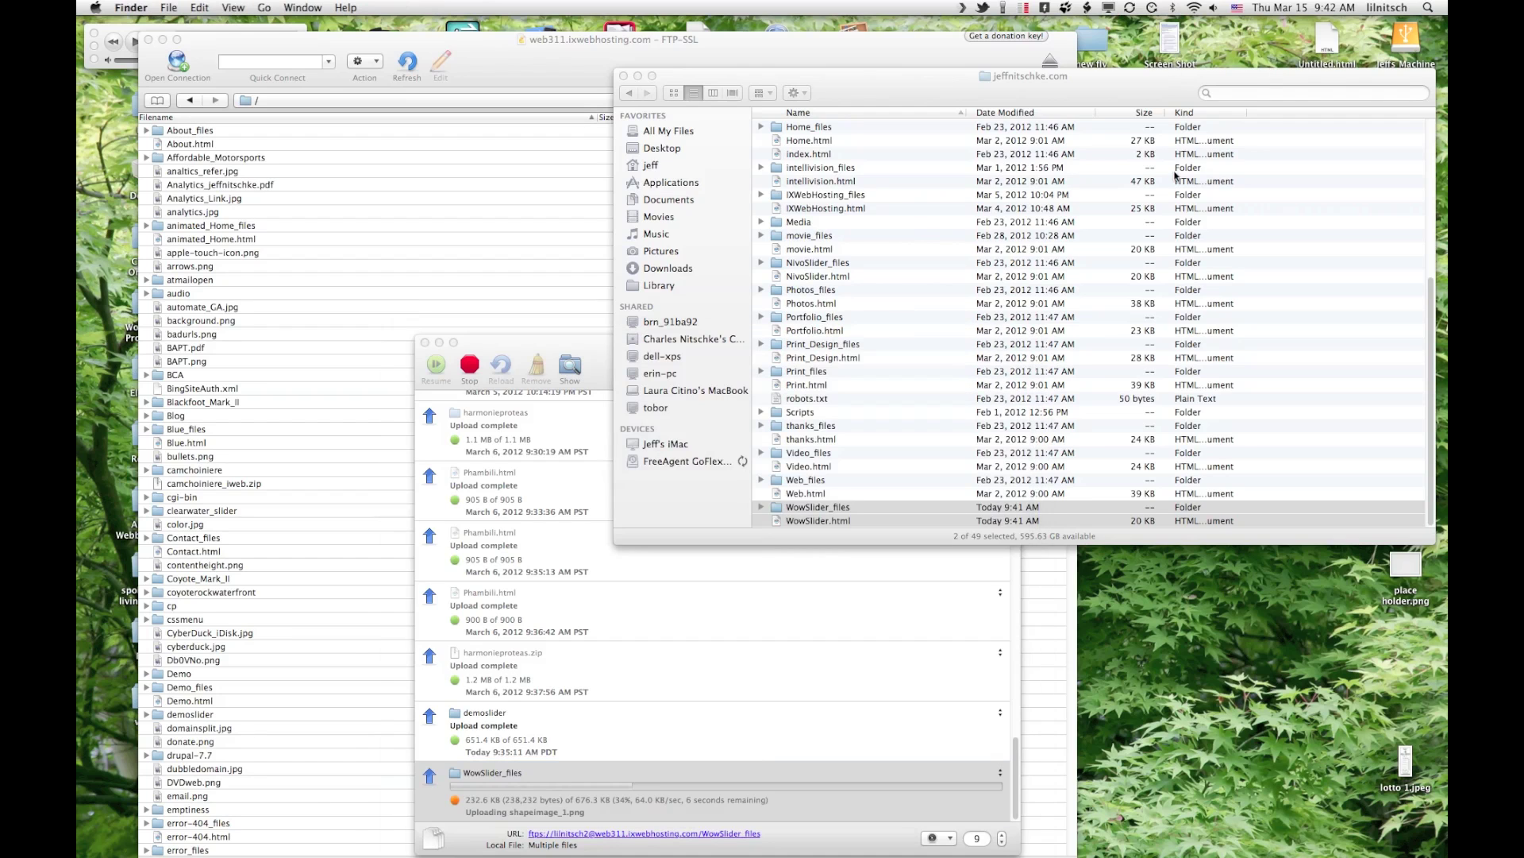
click(891, 469)
click(843, 522)
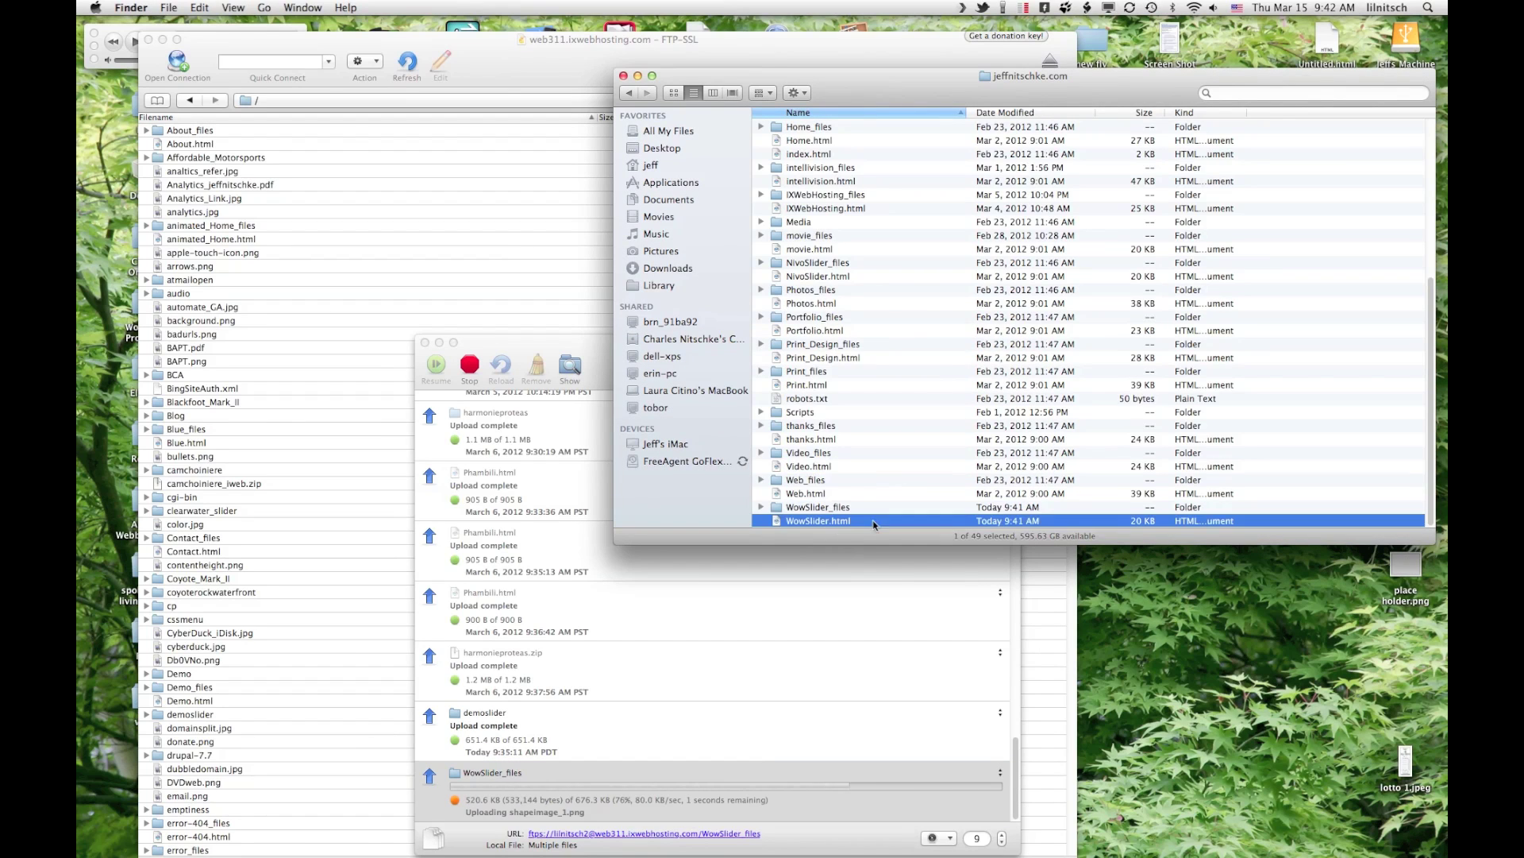
click(805, 522)
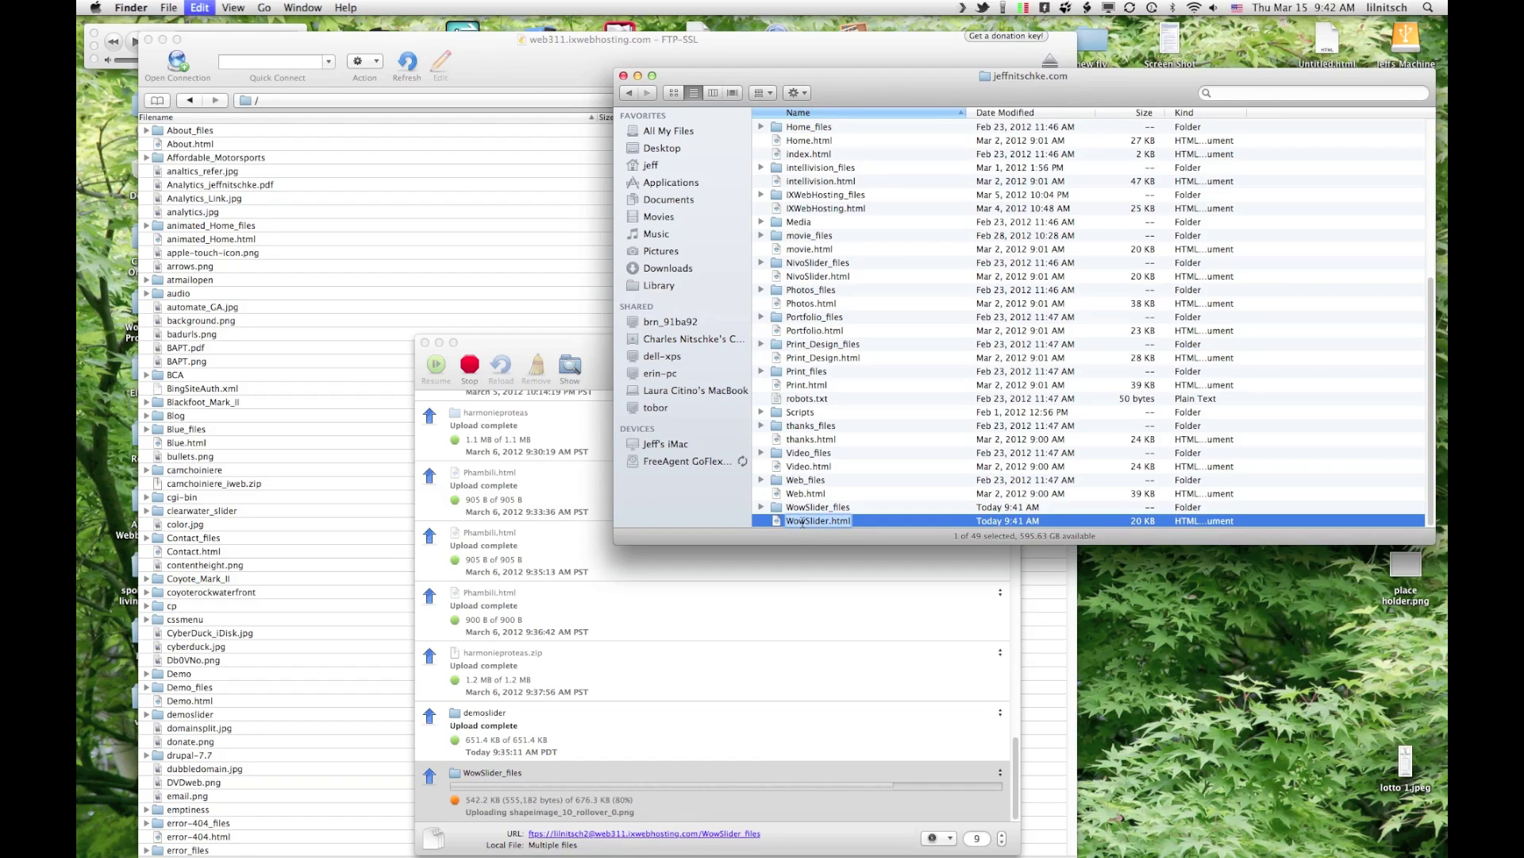
- Close the site folder window and let the WowSlider_files upload finish at 676.3 KB
click(623, 76)
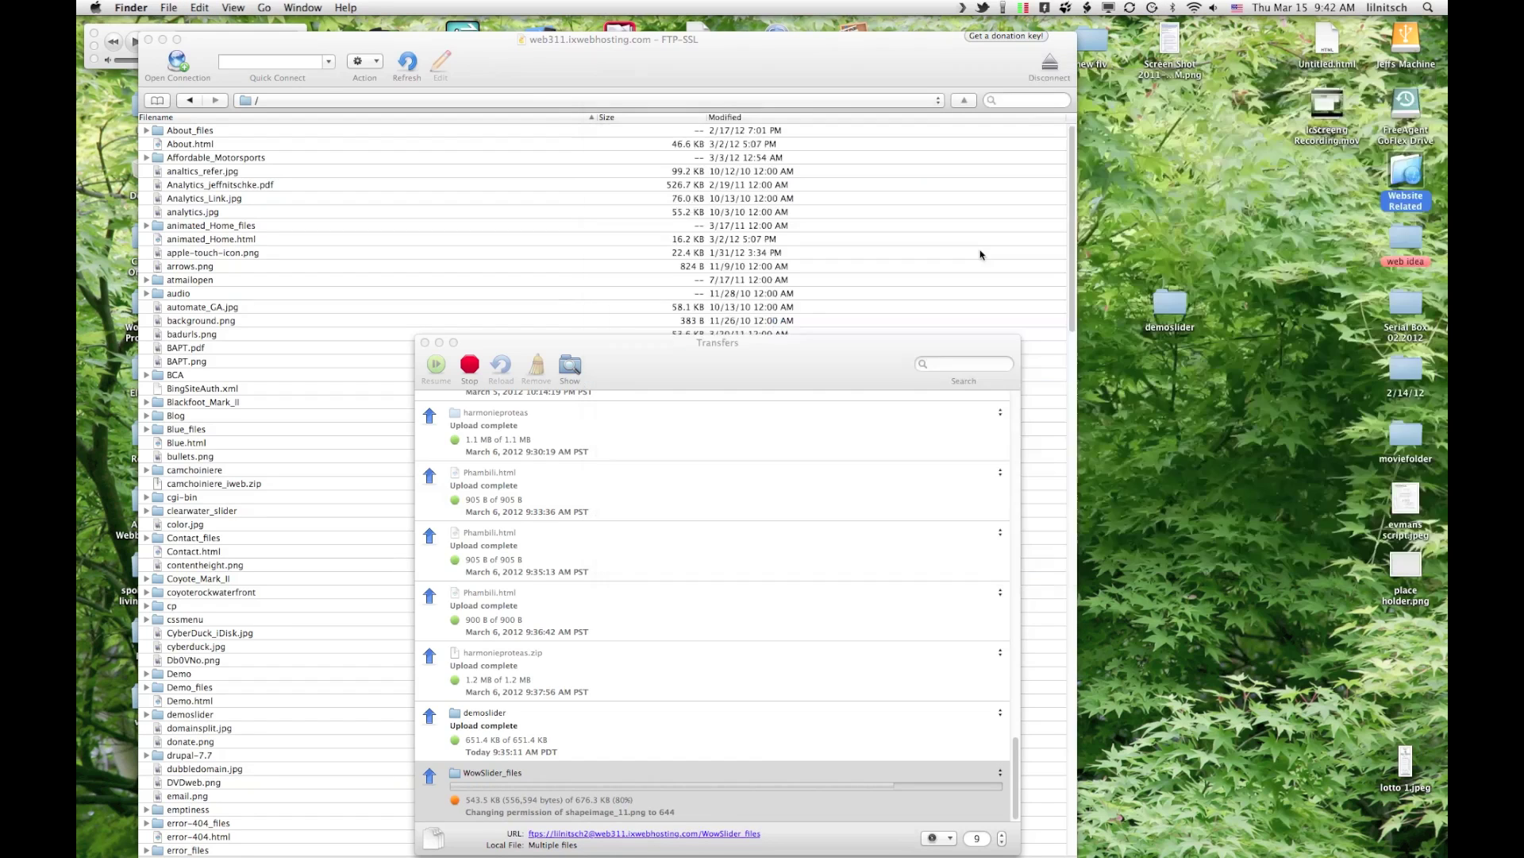
click(1016, 355)
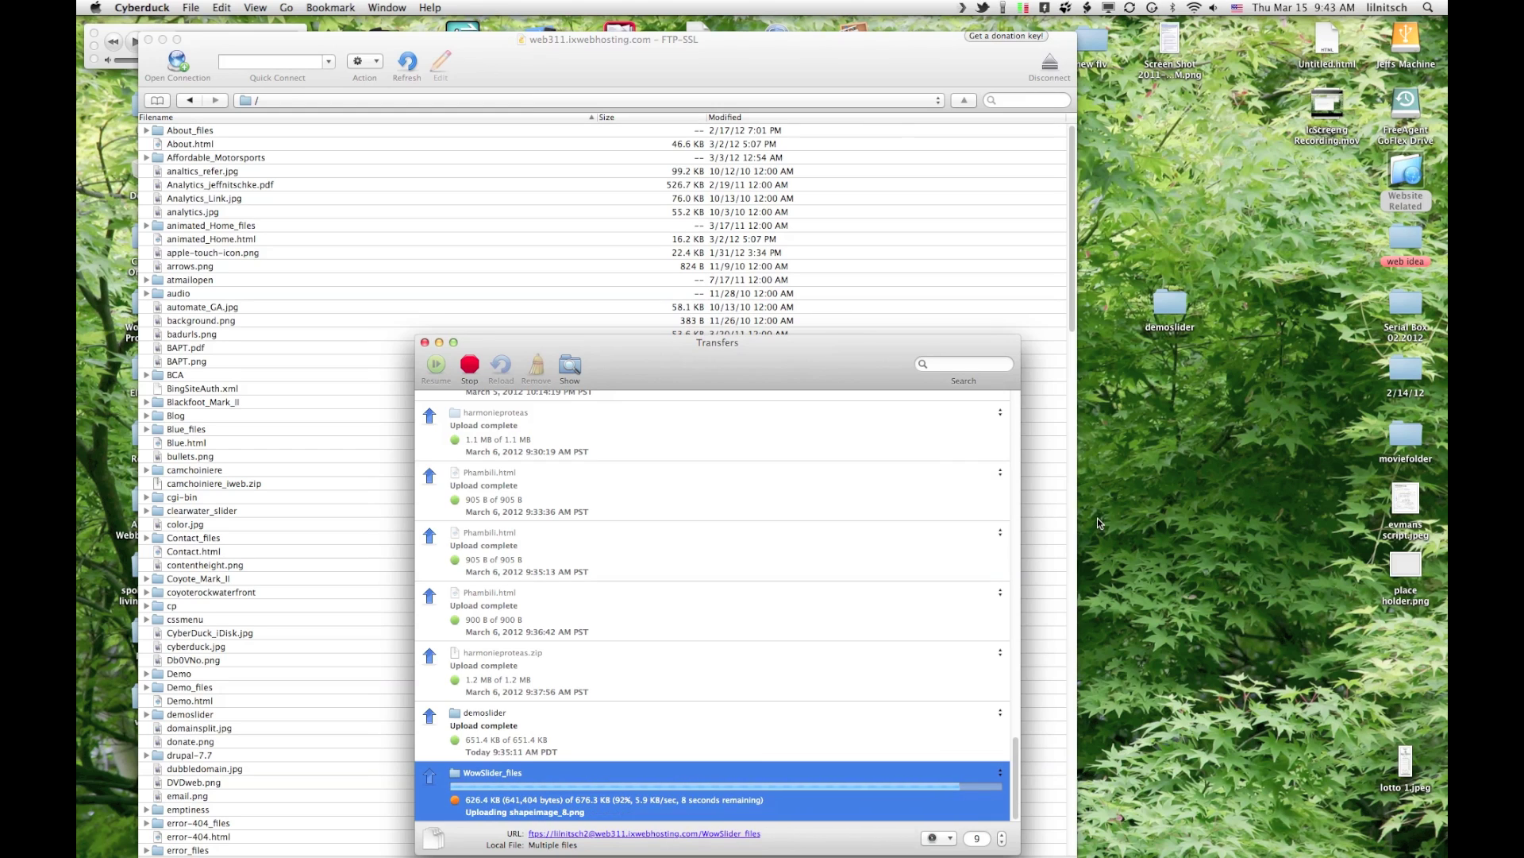
drag(833, 342, 832, 207)
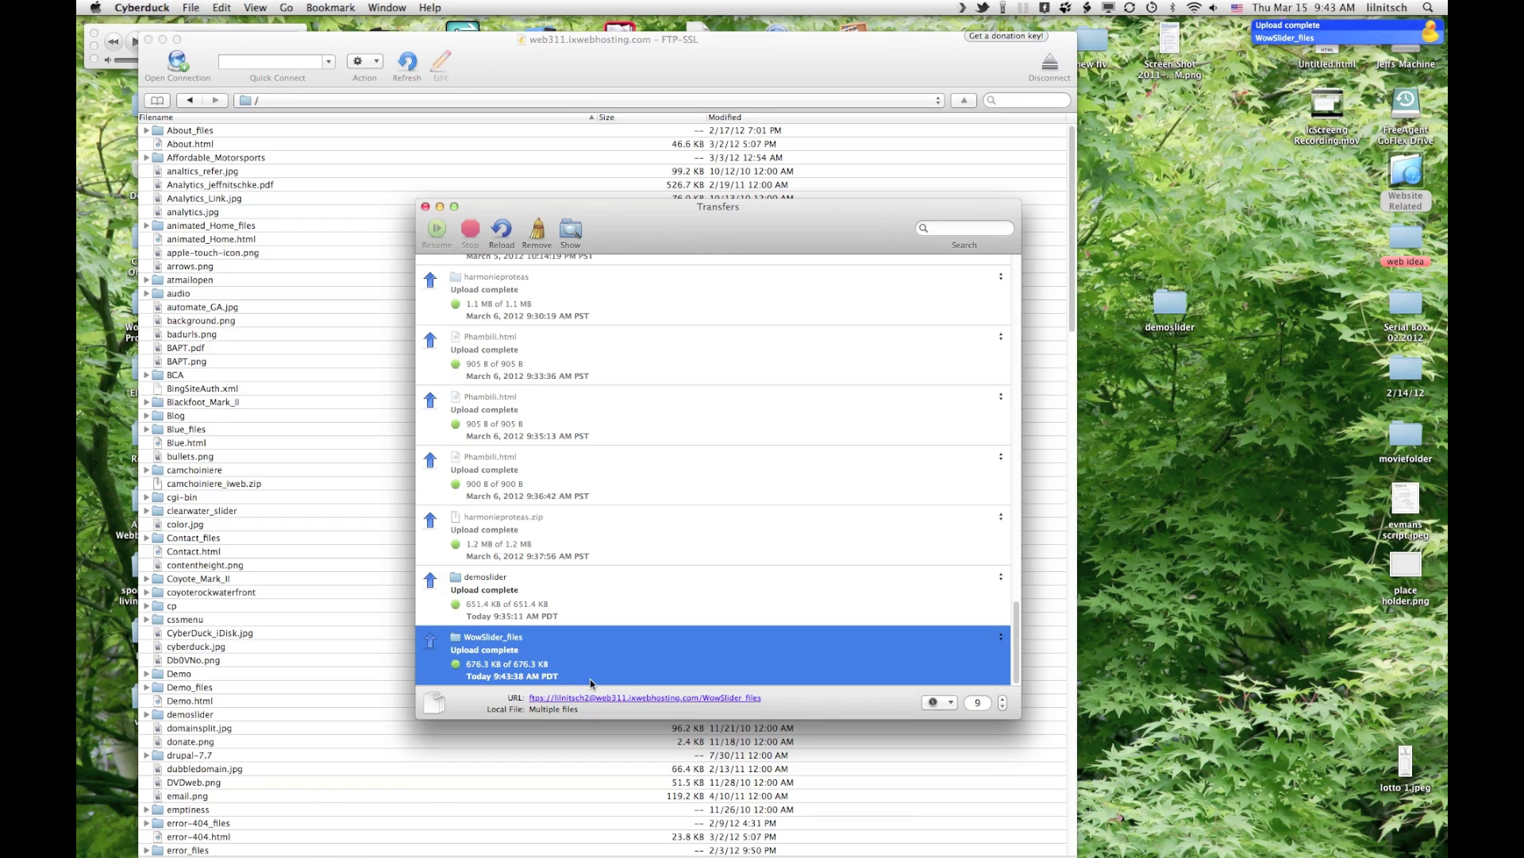
click(276, 830)
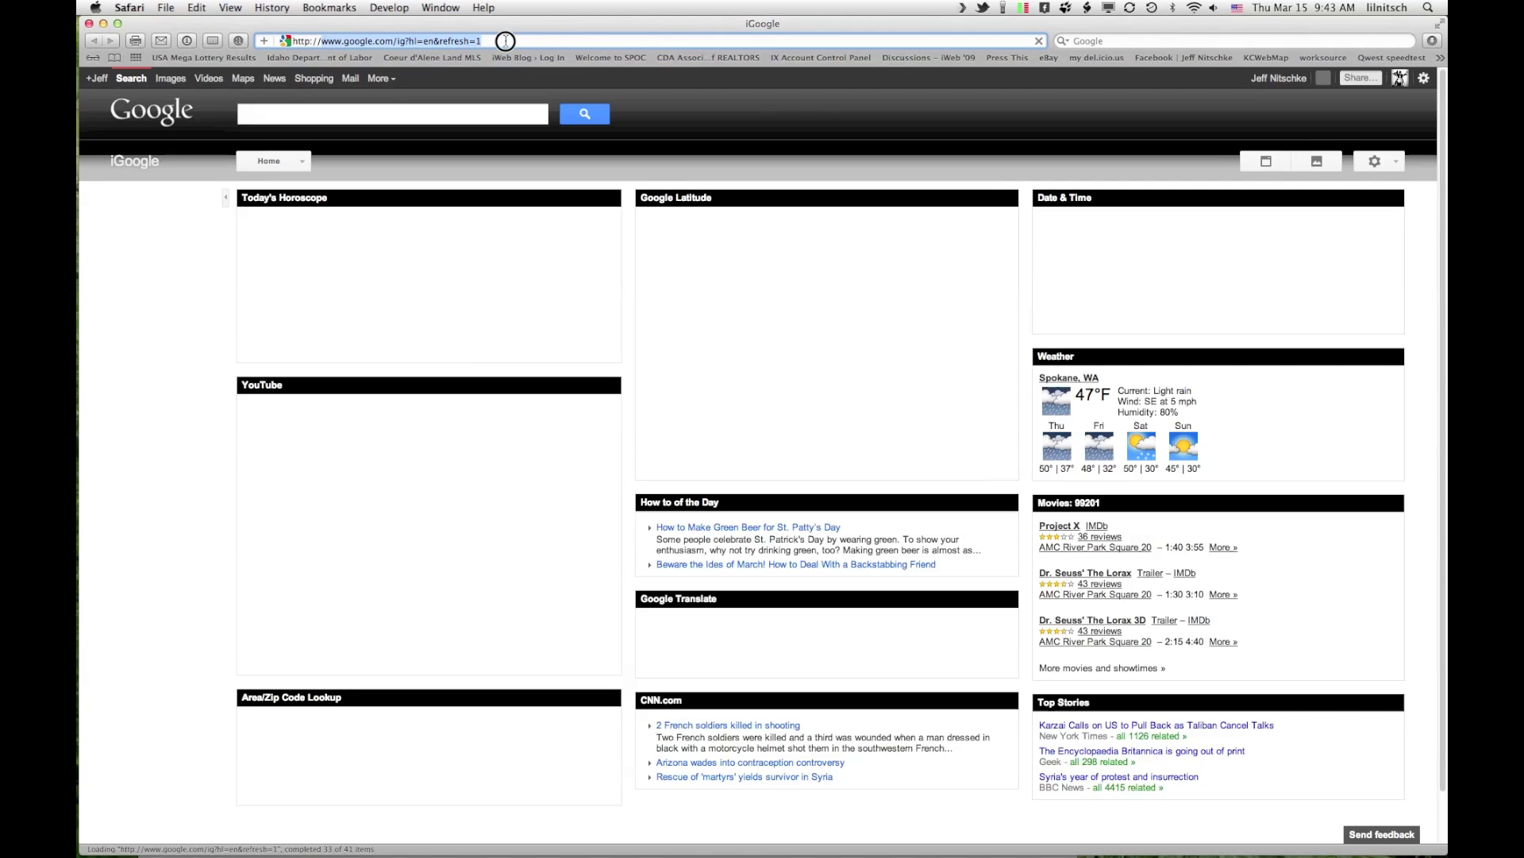
- Load jeffnitschke.com in Safari by entering 'je' and accepting the suggested address
drag(324, 42, 567, 46)
text(jeffnitschke.com/)
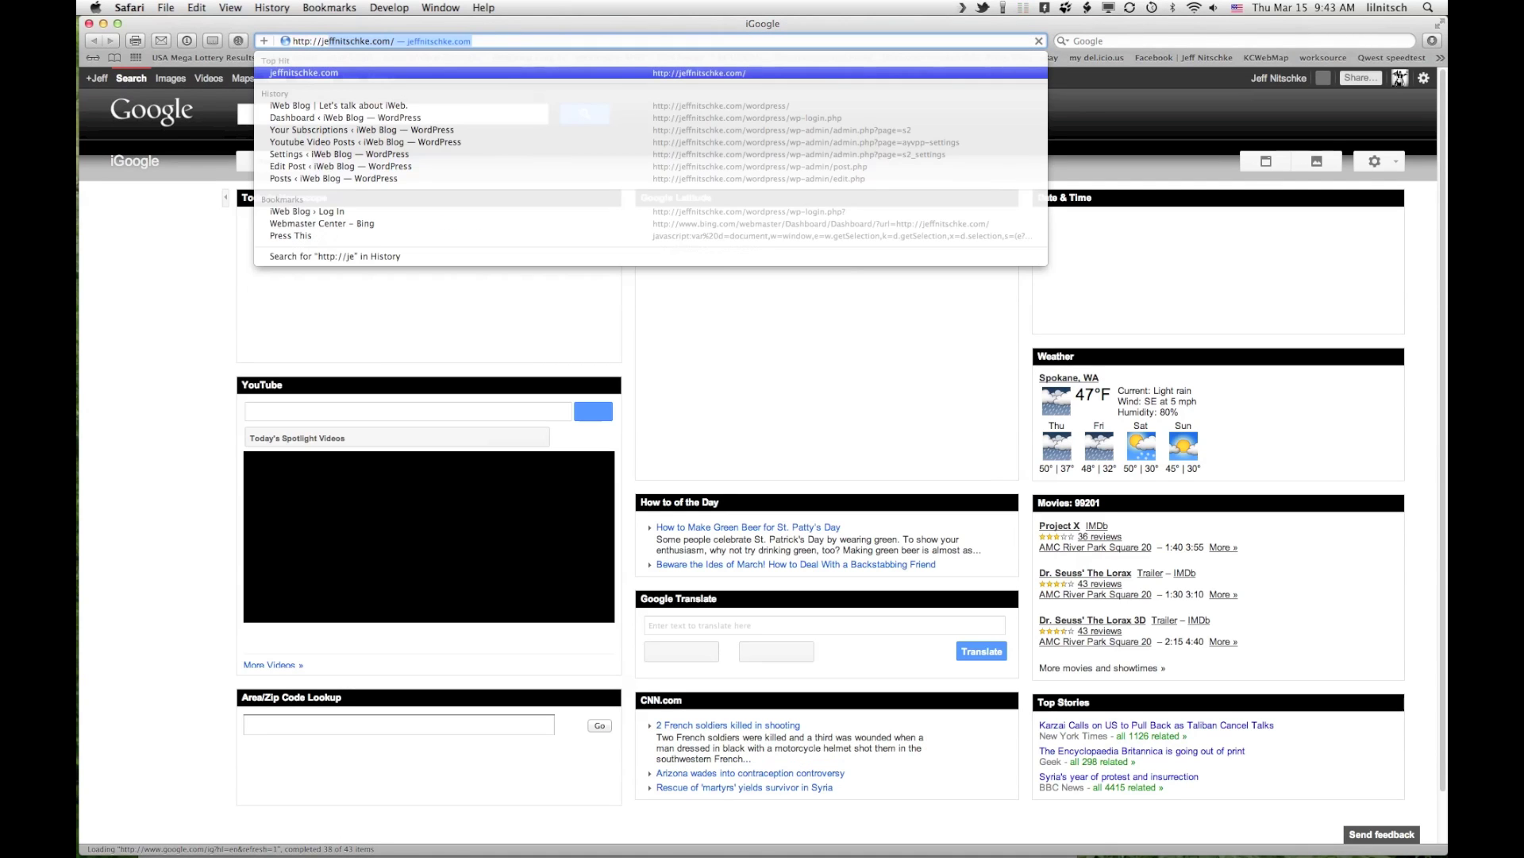
key(Down)
key(Return)
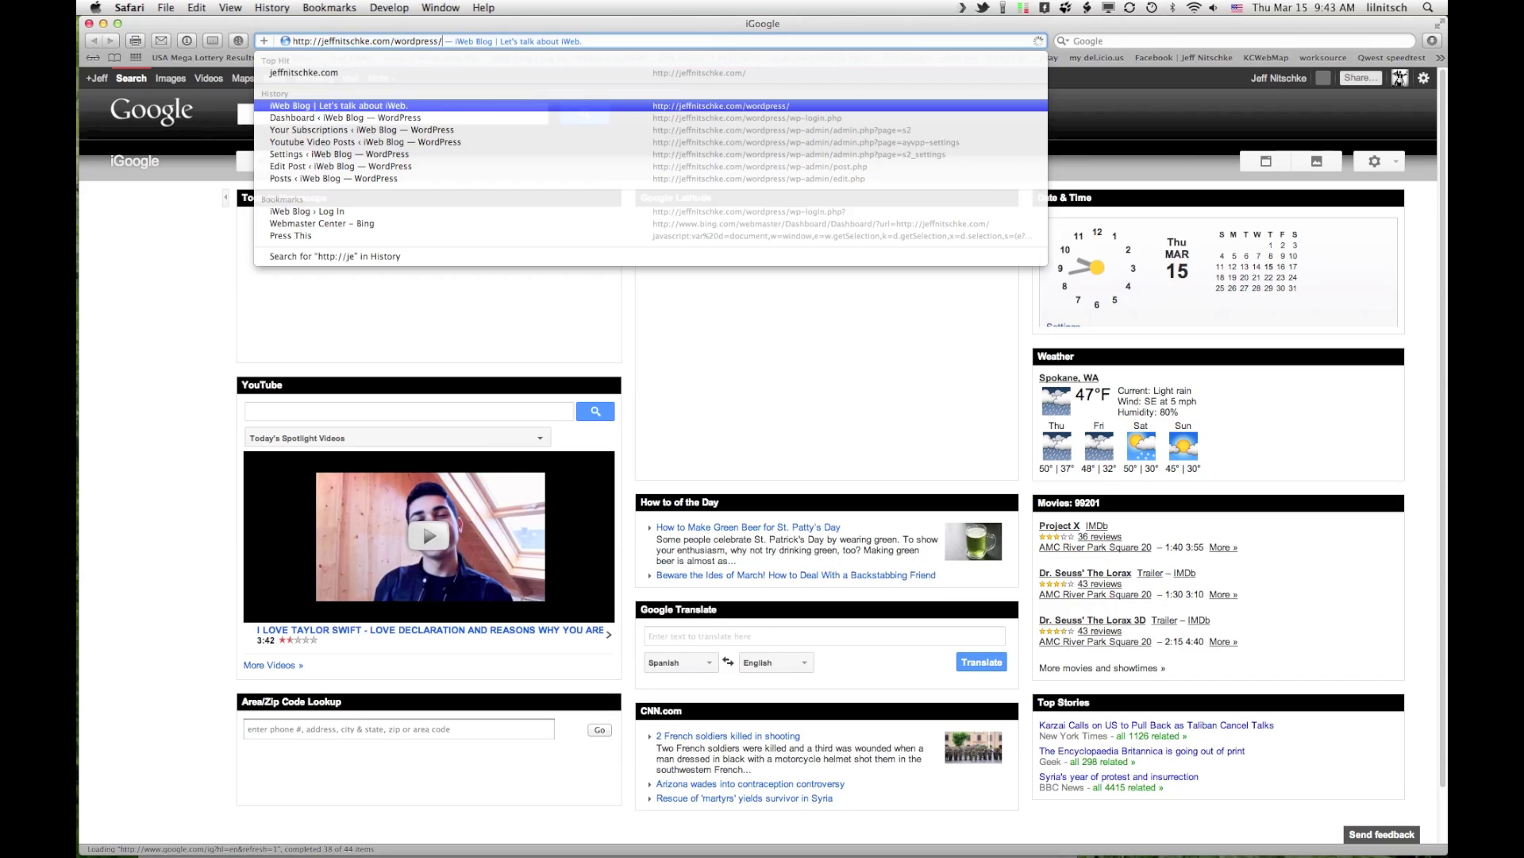
key(Return)
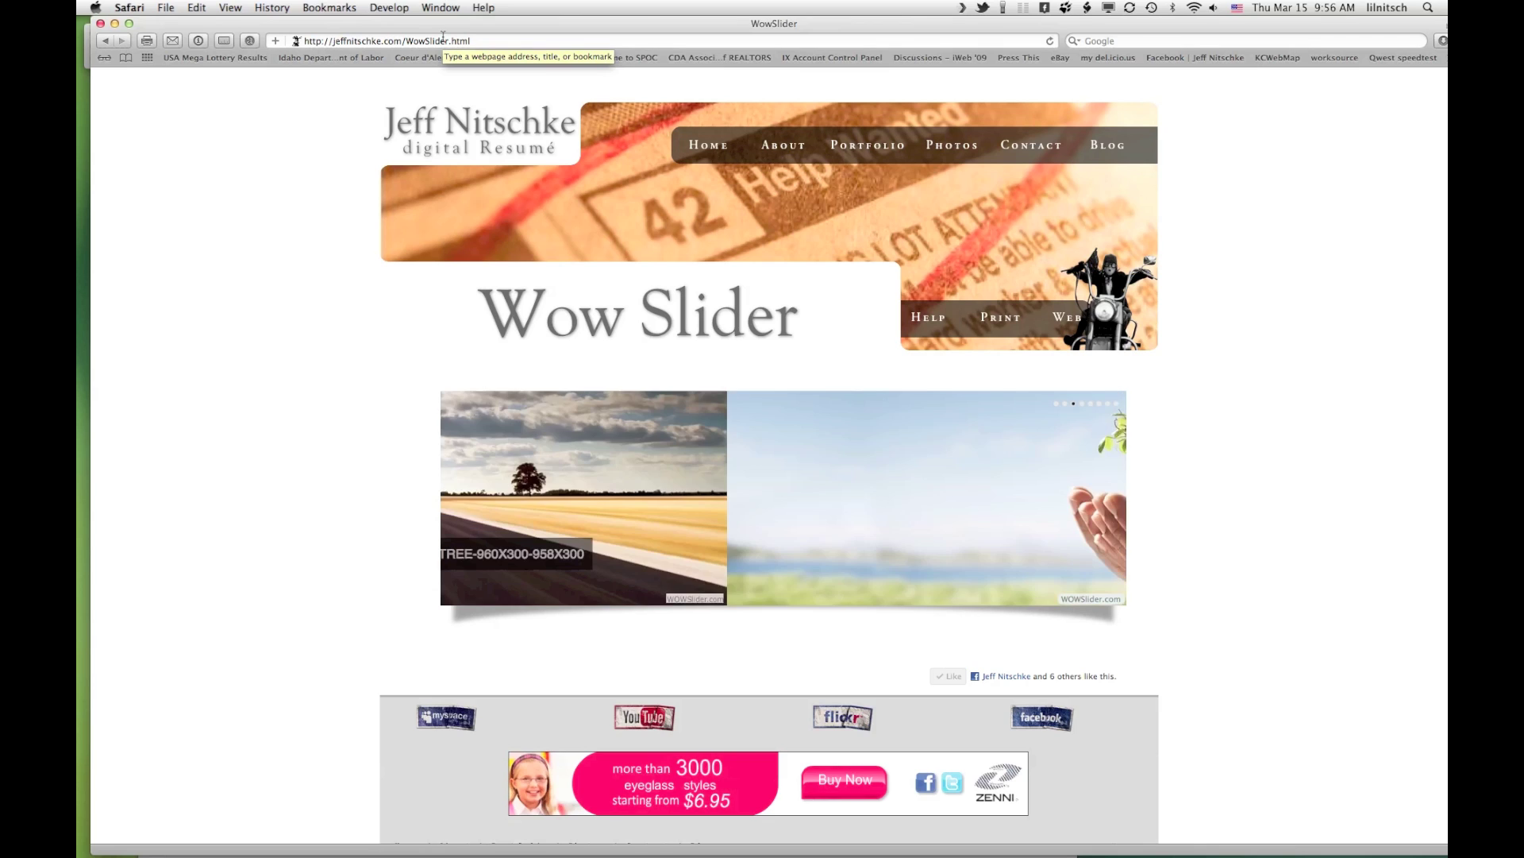
- Reload the WowSlider page and advance the slider arrows to the San Francisco bridge slide
click(566, 40)
key(Return)
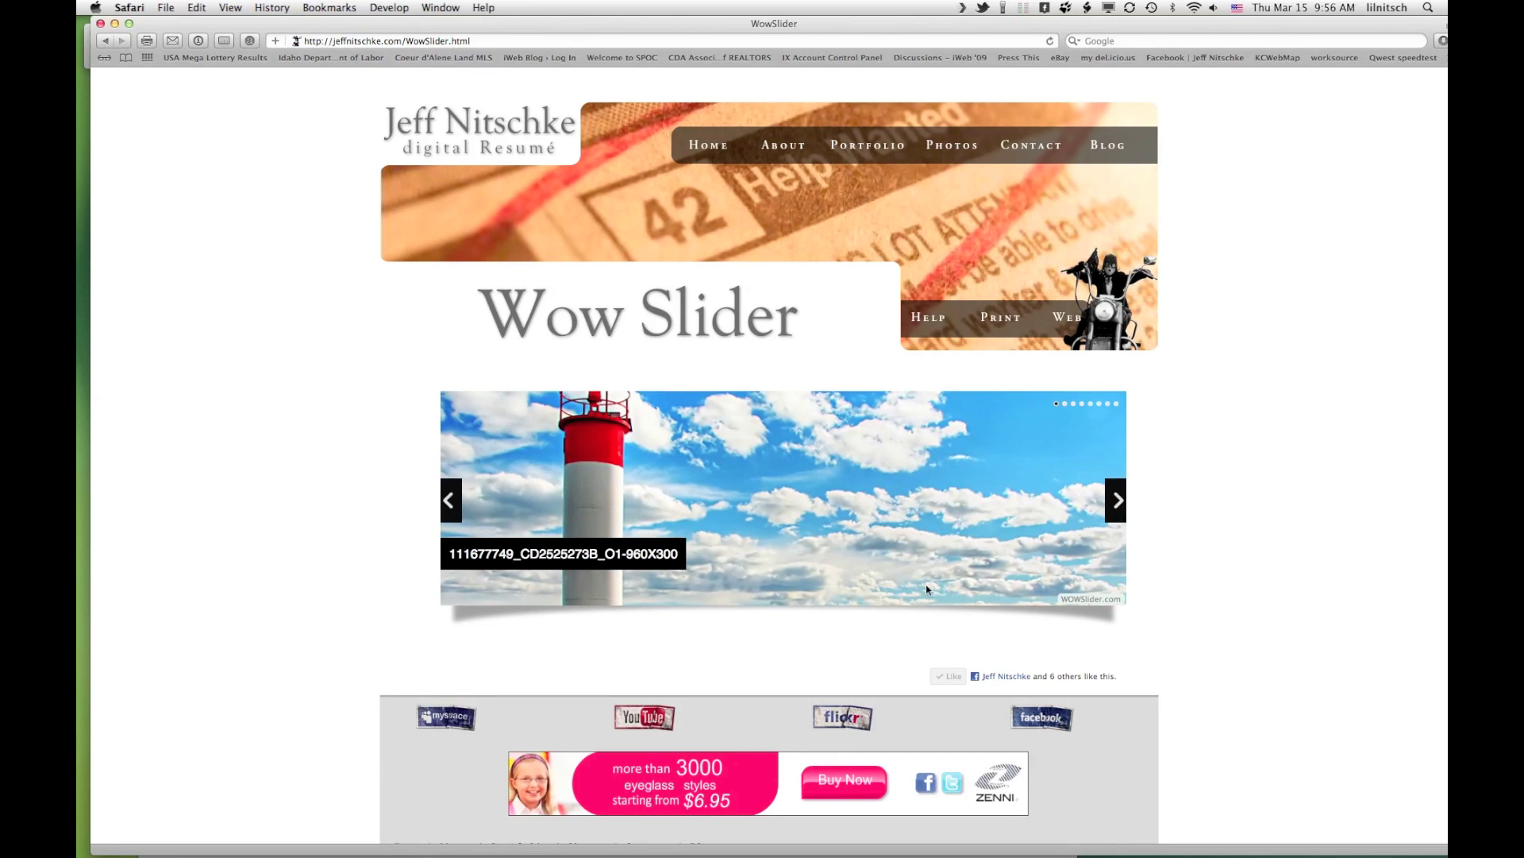
click(1118, 502)
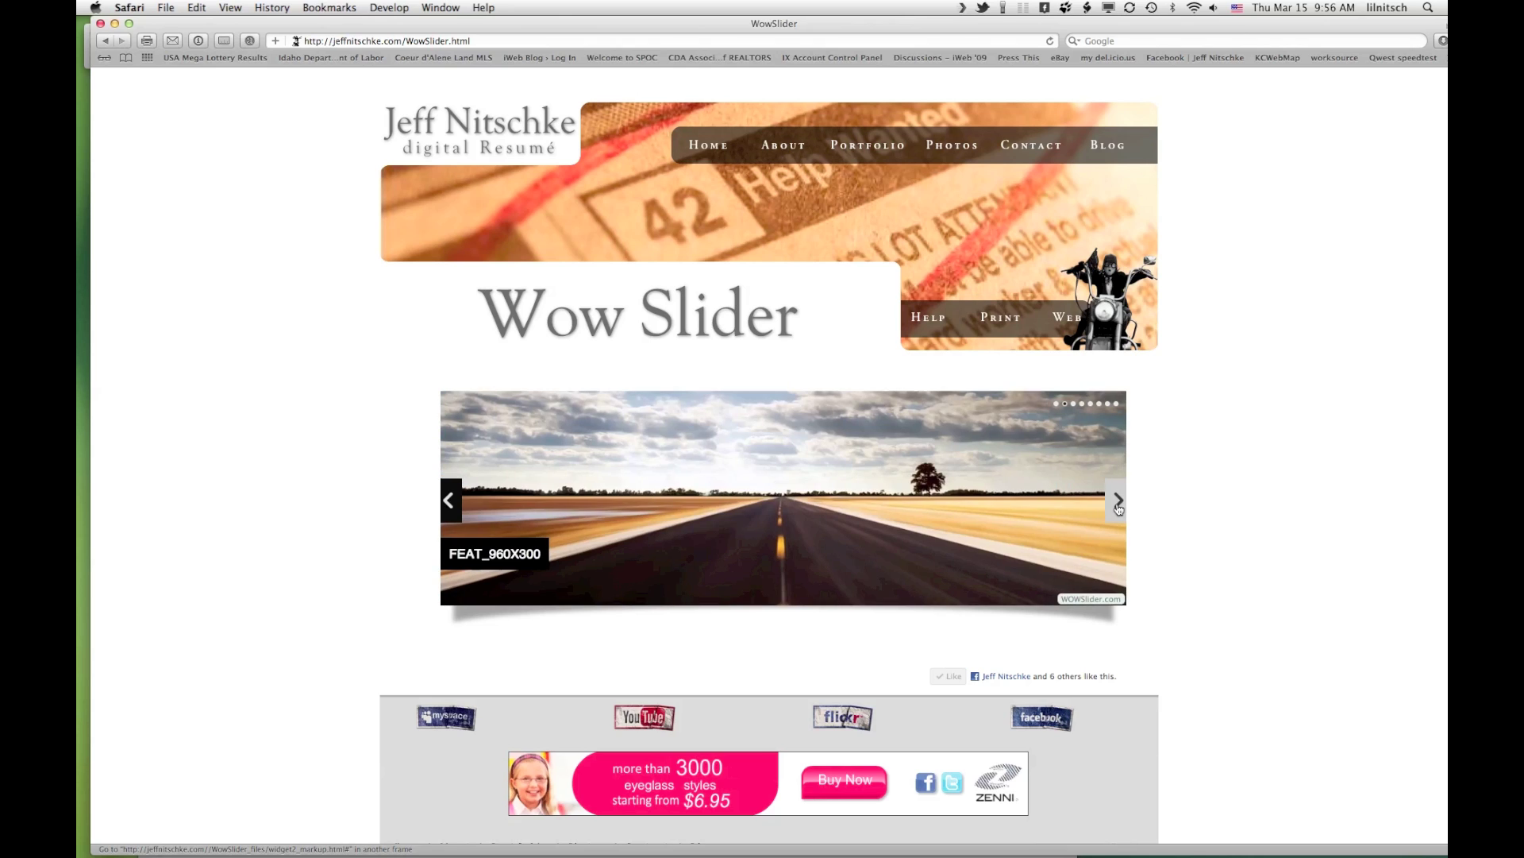
click(1117, 505)
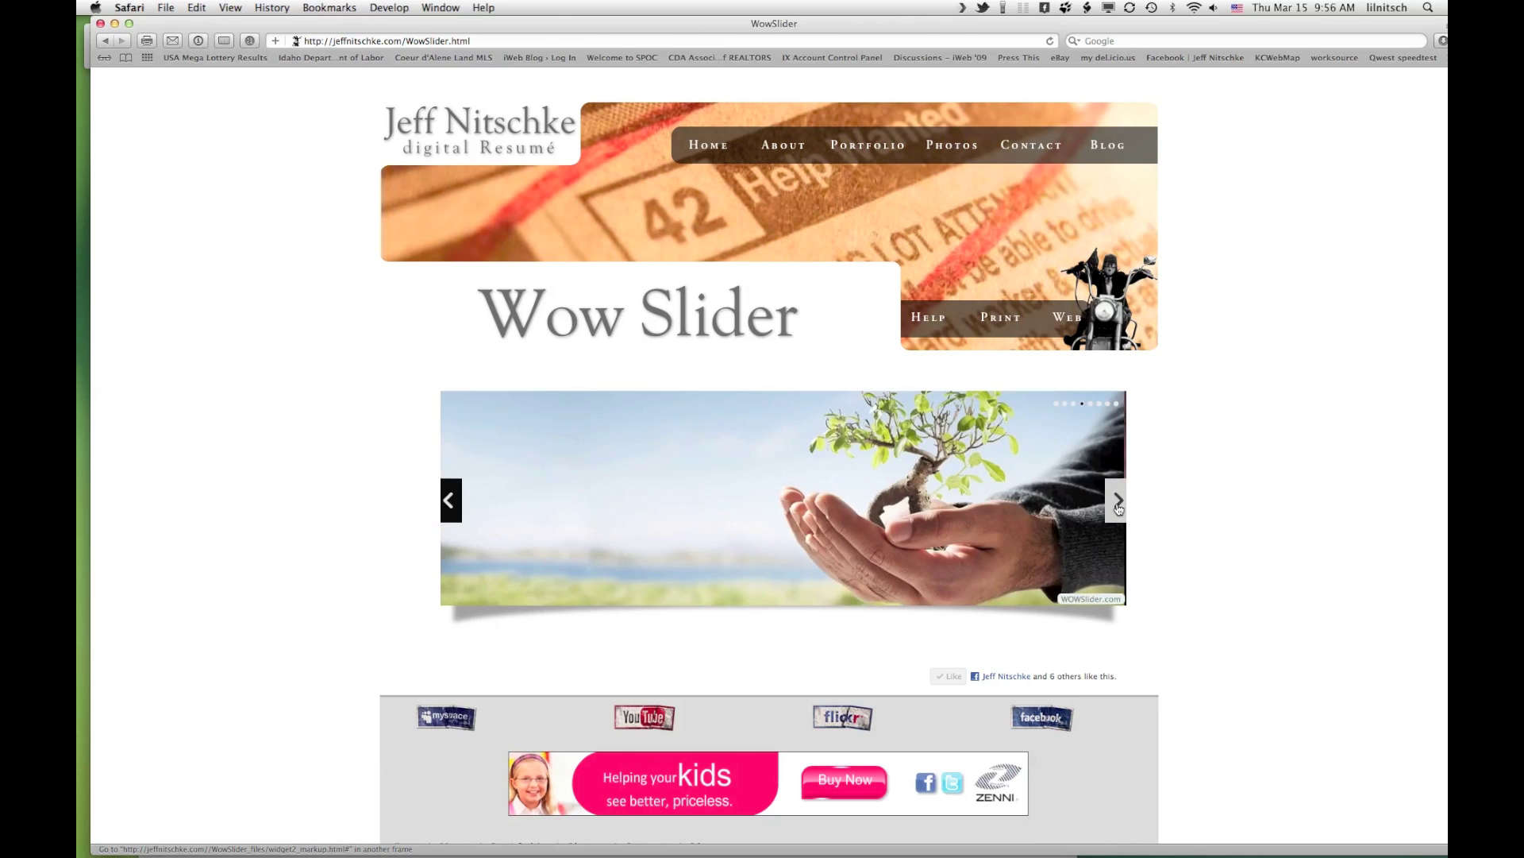
click(1118, 505)
click(1118, 505)
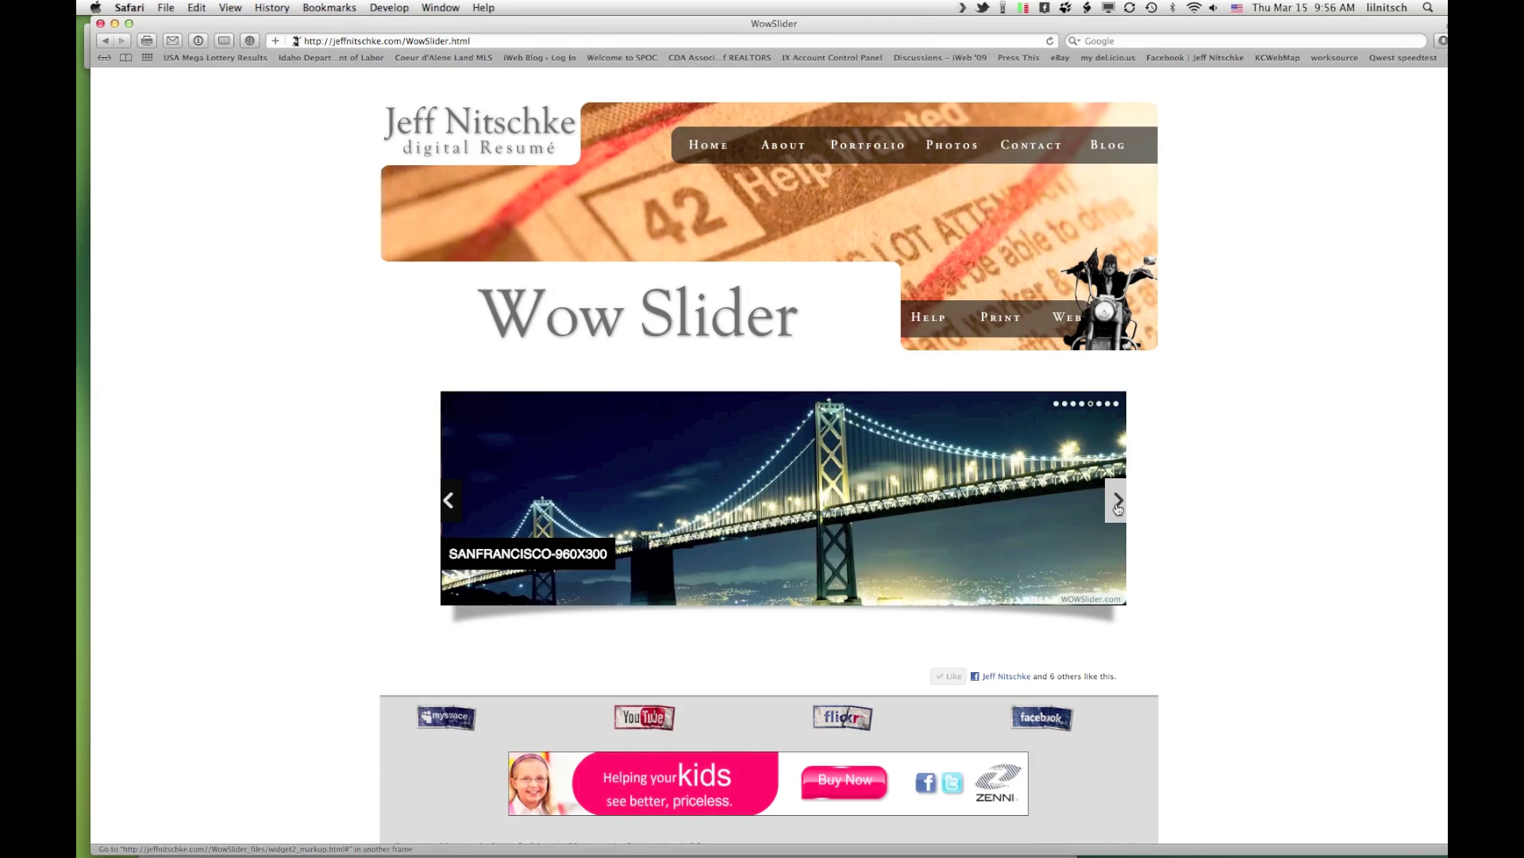
- Jump between slides with the indicator dots, ending on the hands-holding-tree photo
click(1060, 406)
click(1064, 405)
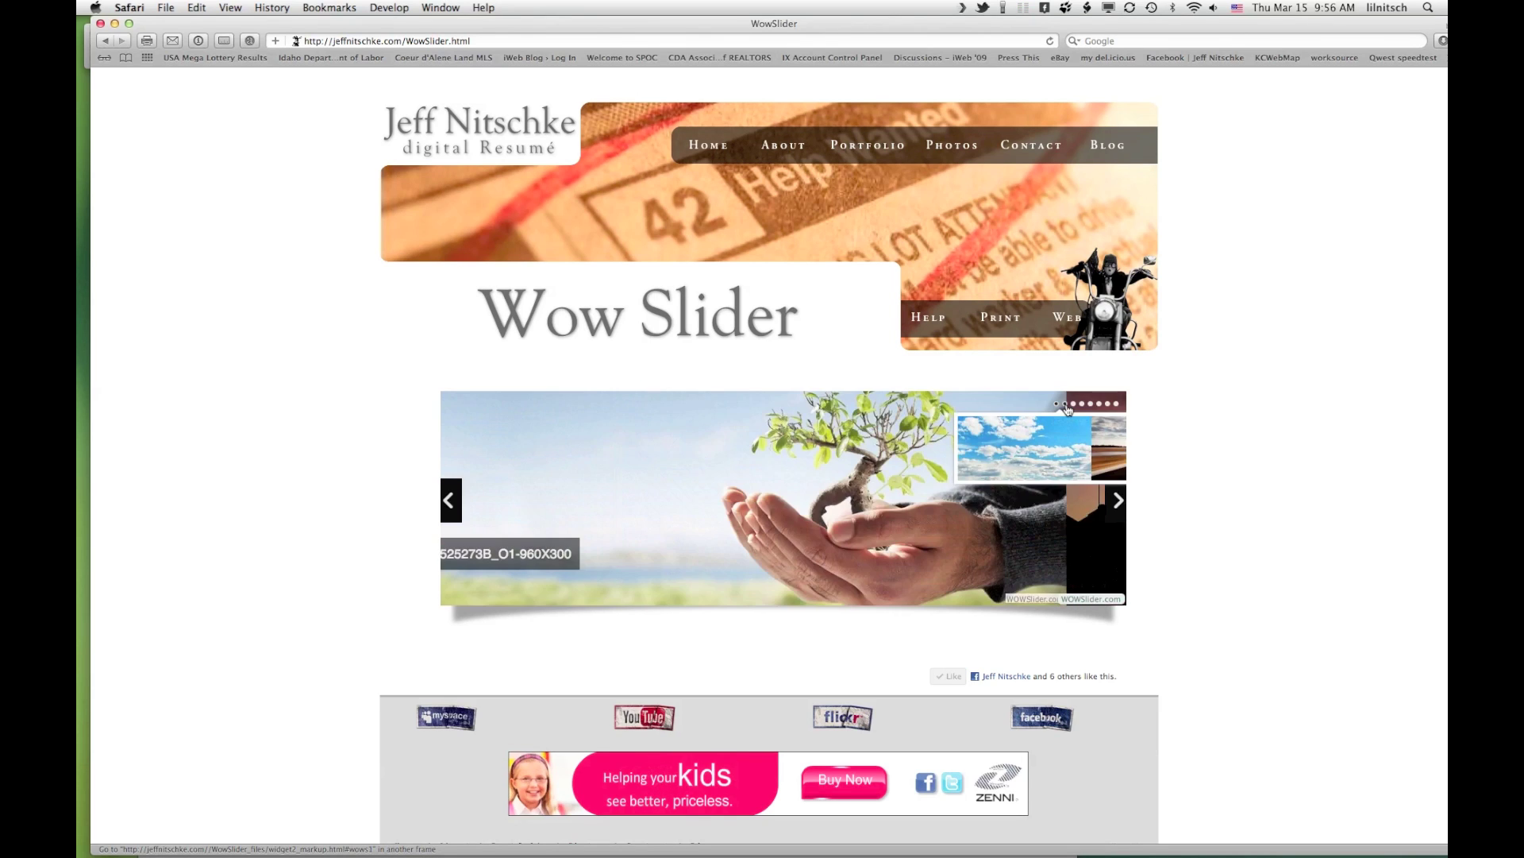
click(1073, 405)
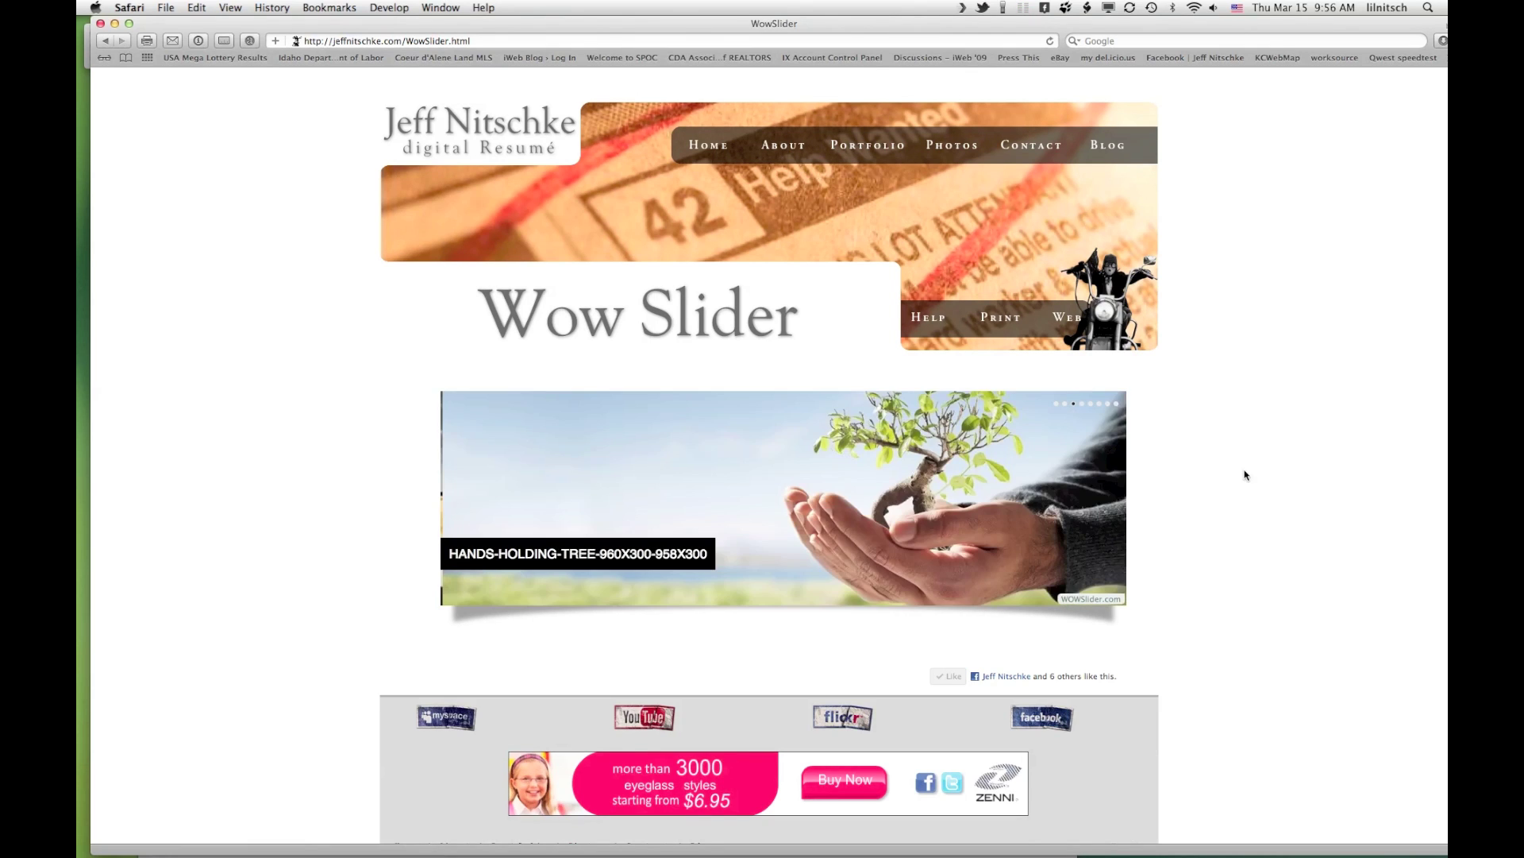